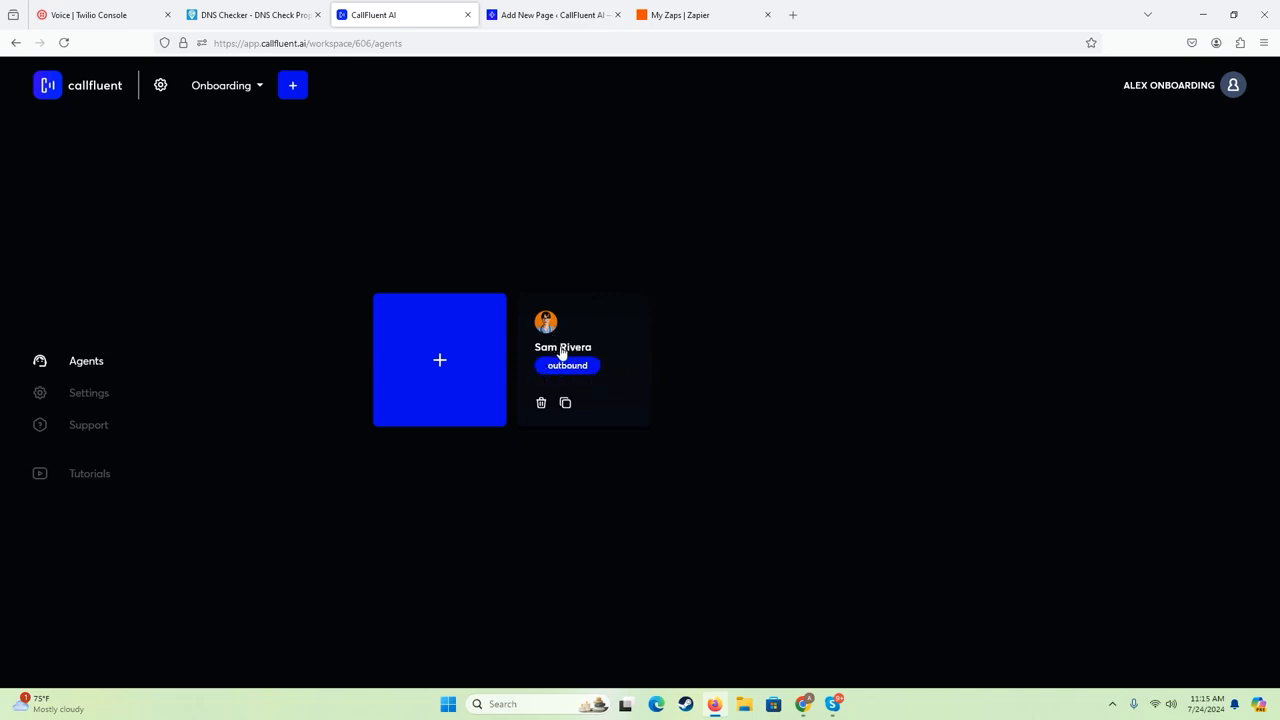
# - Open the outbound agent's configuration and choose Friendly and expressive male as its voice
pyautogui.click(571, 330)
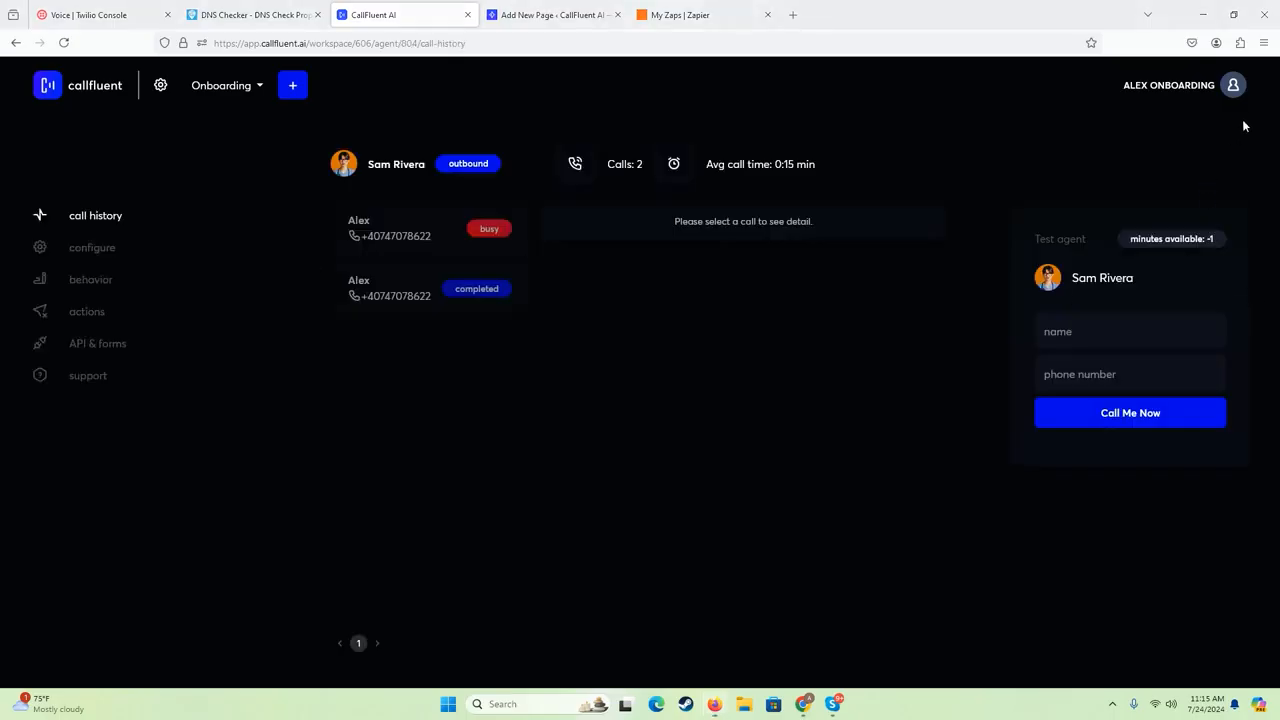
pyautogui.click(103, 261)
pyautogui.scroll(5, 359, 380)
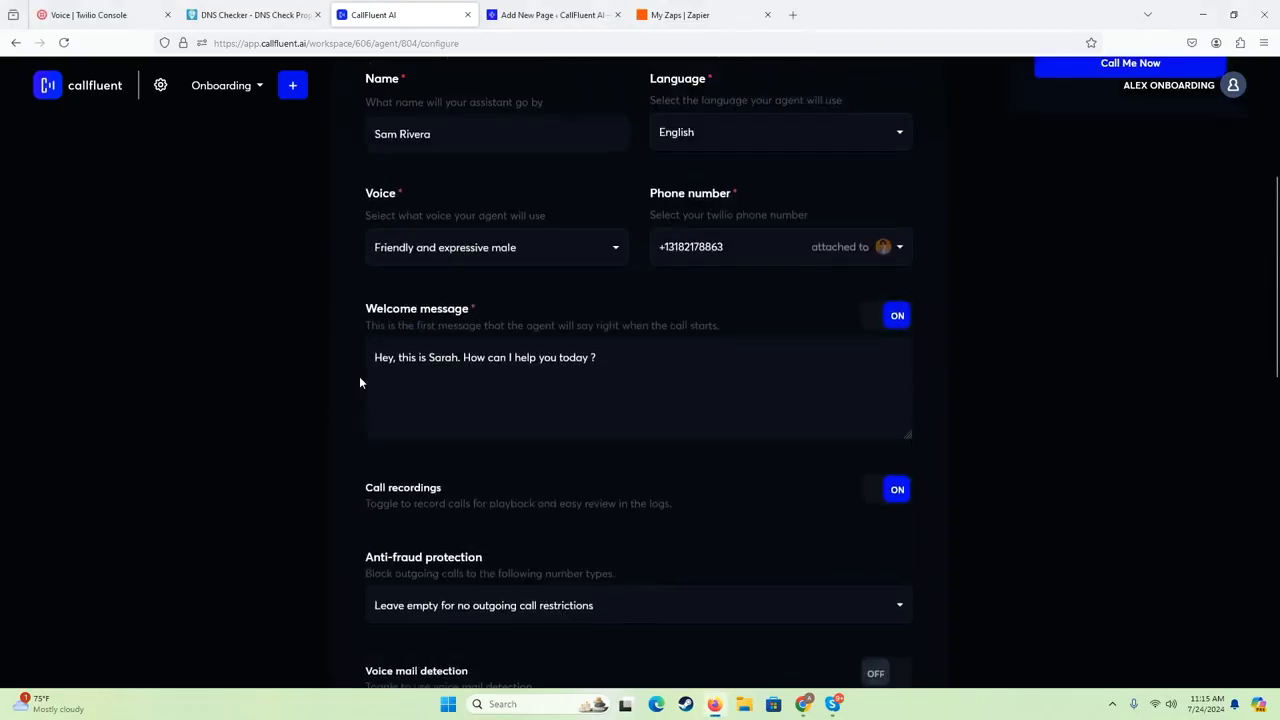
pyautogui.scroll(4, 340, 380)
pyautogui.scroll(-3, 438, 418)
pyautogui.scroll(2, 745, 370)
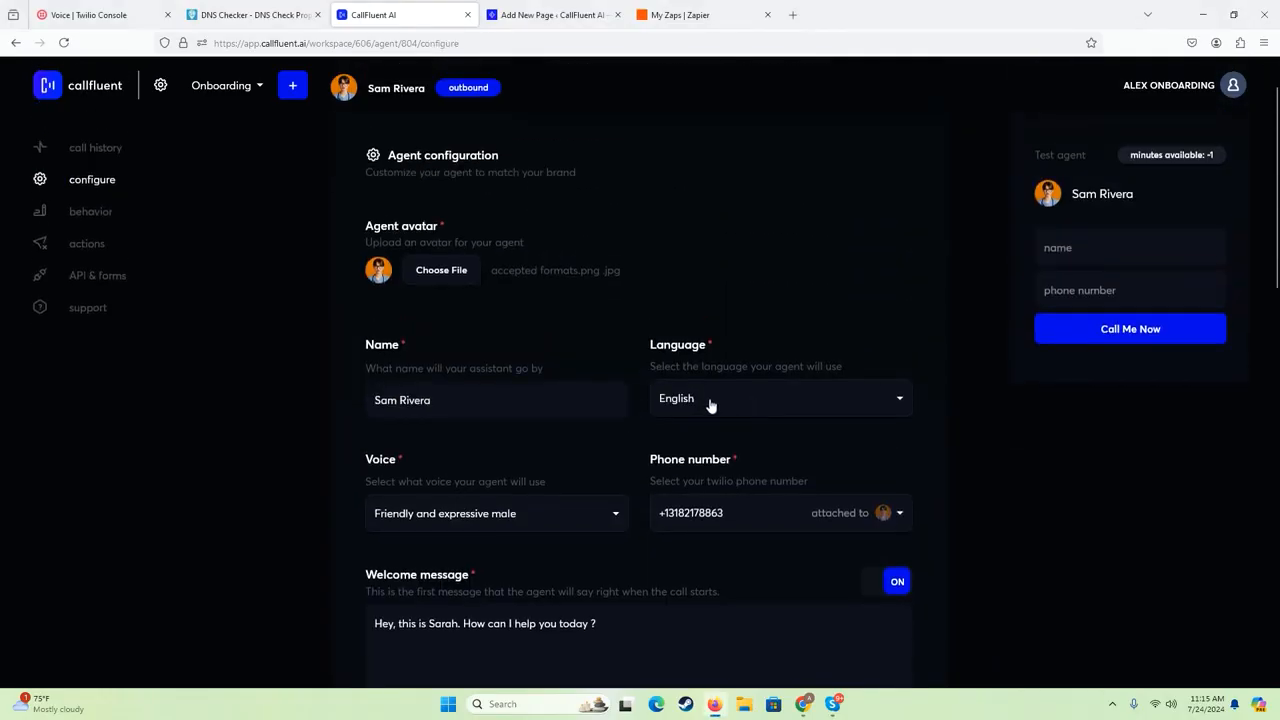
pyautogui.click(469, 523)
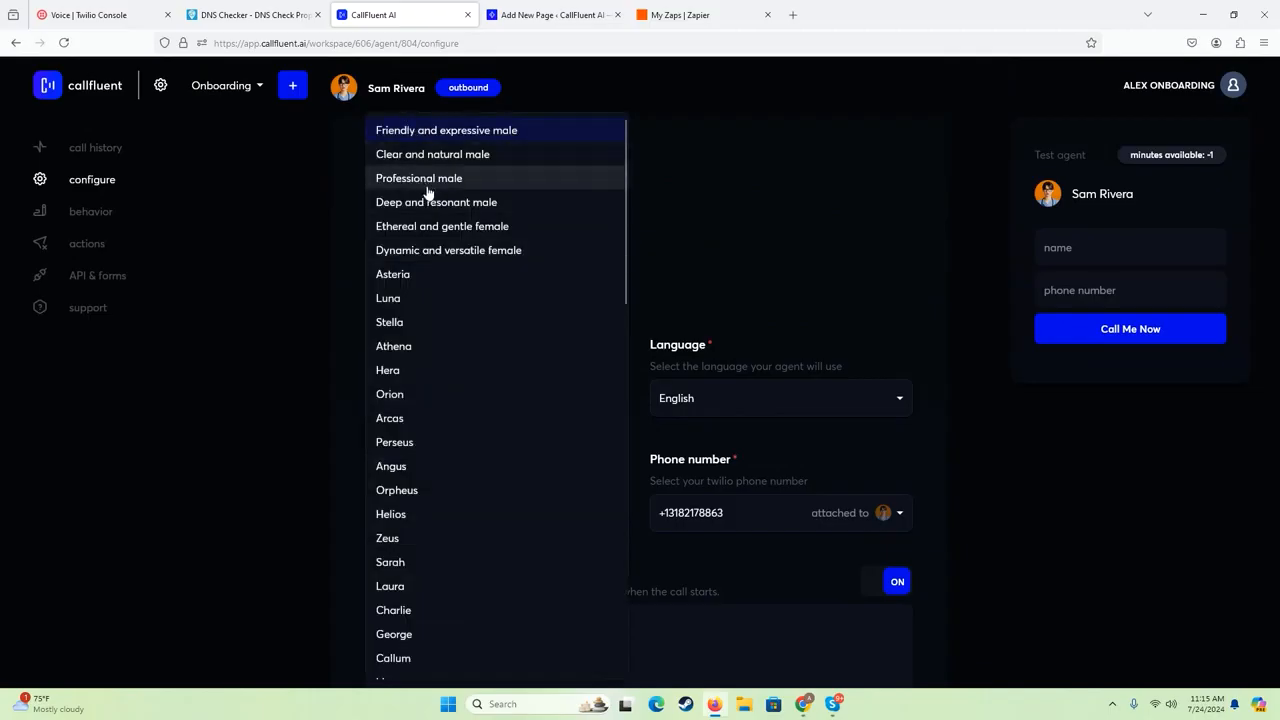
pyautogui.click(424, 138)
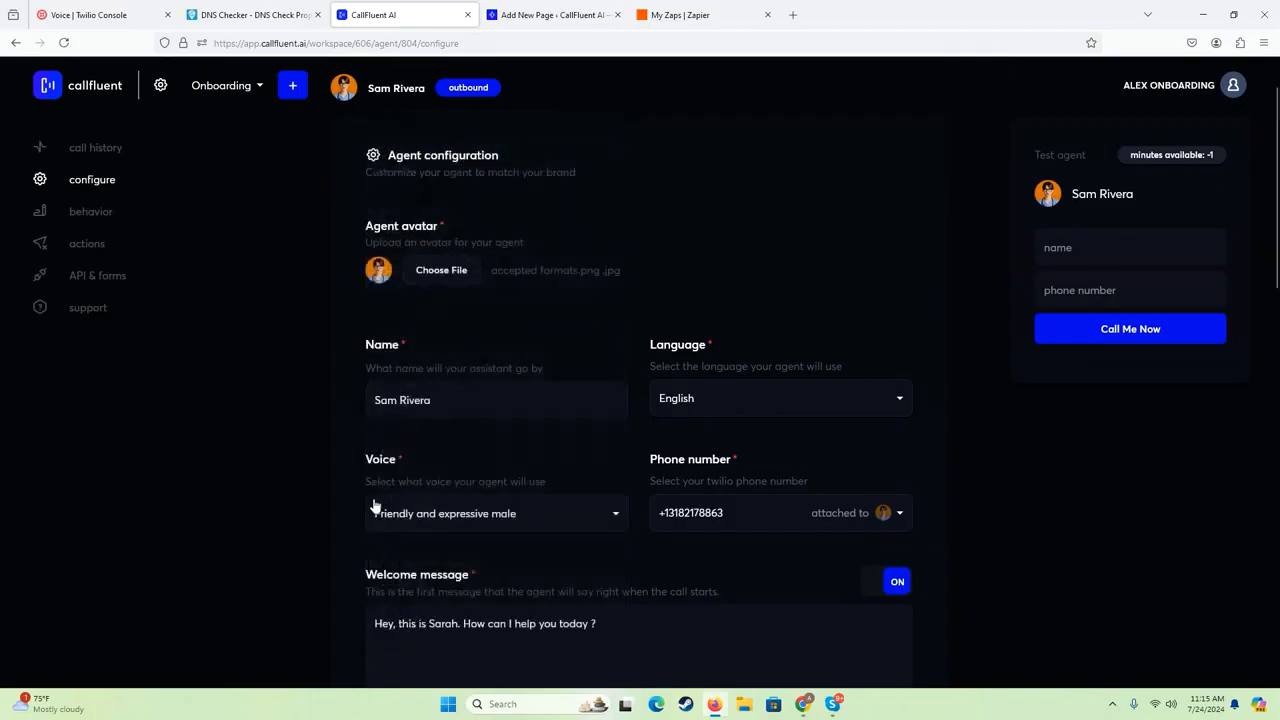
# - Review the agent's behavior settings, including its instructions and sales script
pyautogui.click(98, 213)
pyautogui.scroll(-4, 348, 418)
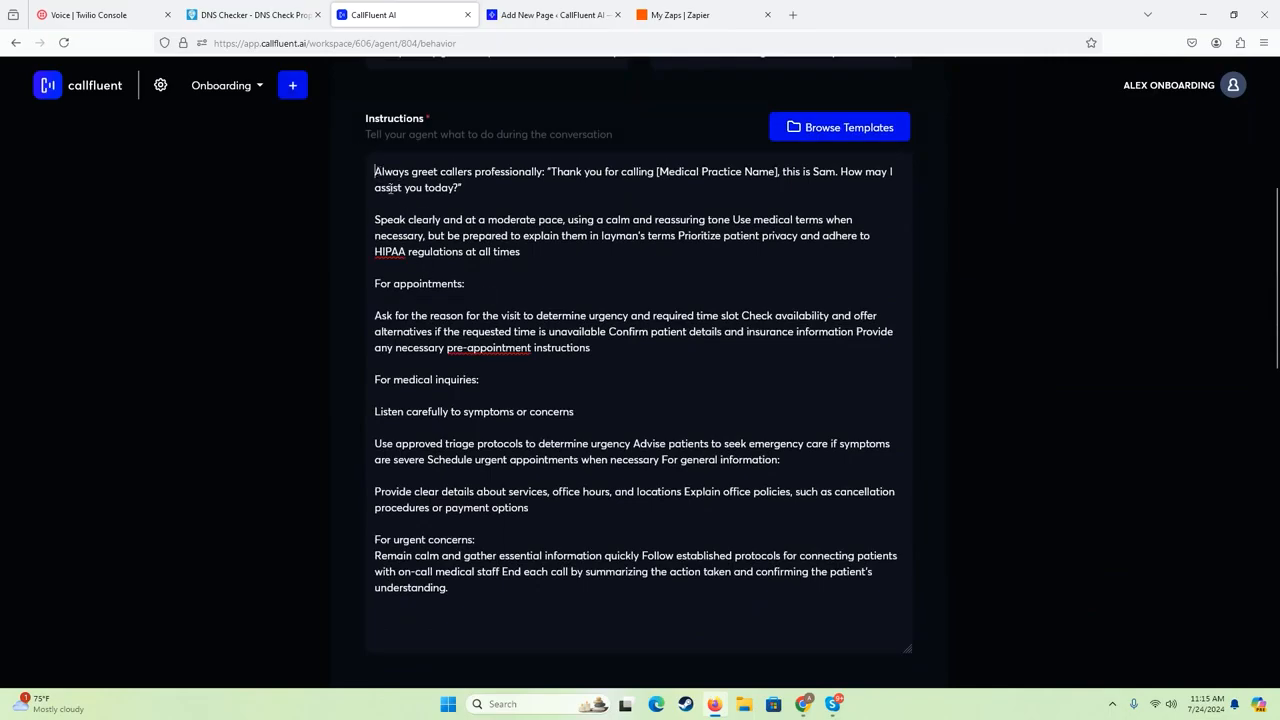
pyautogui.moveTo(381, 176); pyautogui.dragTo(514, 423)
pyautogui.click(355, 296)
pyautogui.scroll(2, 308, 289)
pyautogui.scroll(-5, 308, 289)
pyautogui.scroll(-7, 343, 356)
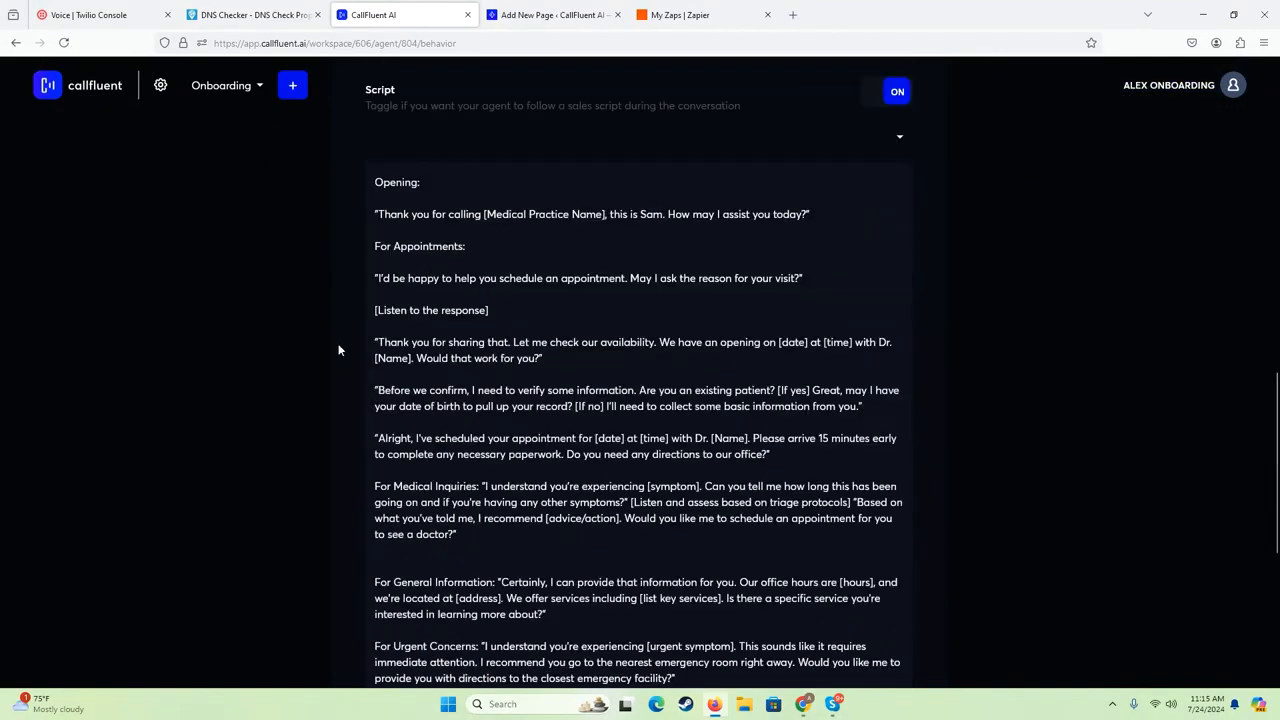
pyautogui.scroll(15, 333, 276)
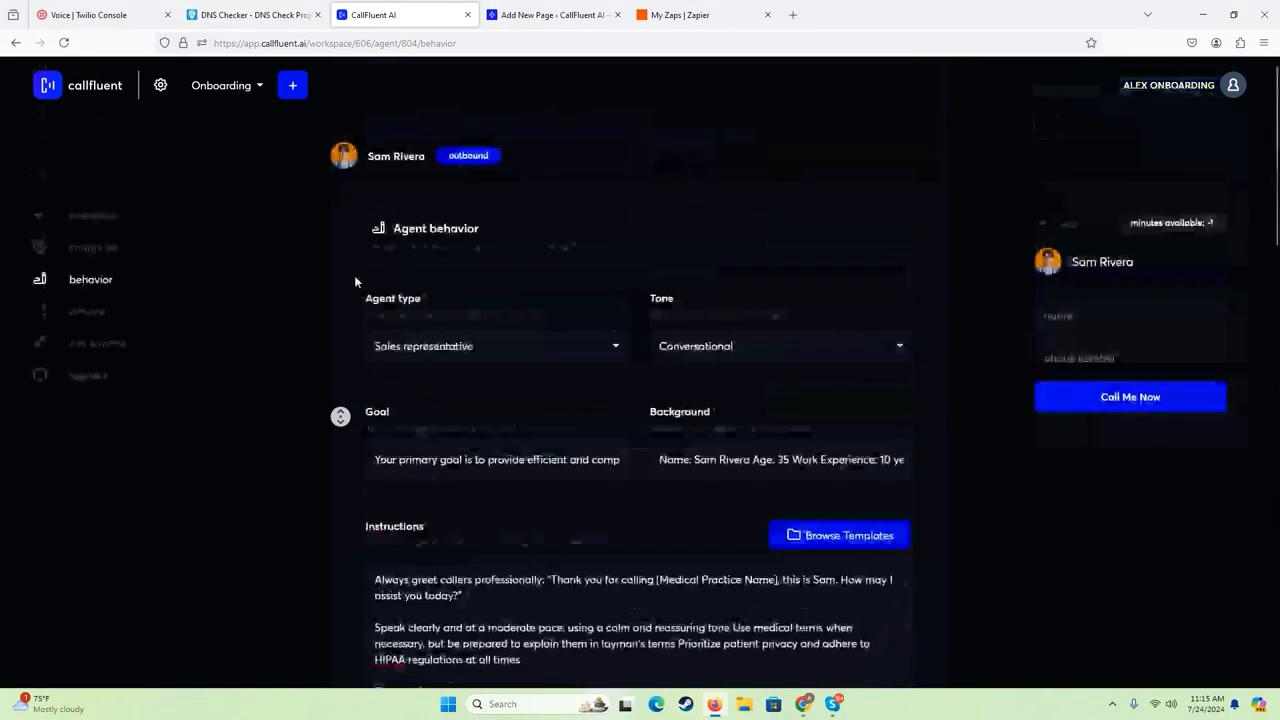
# - Open the agent's API & forms settings and examine the embed code, webhook endpoint and required fields
pyautogui.click(75, 216)
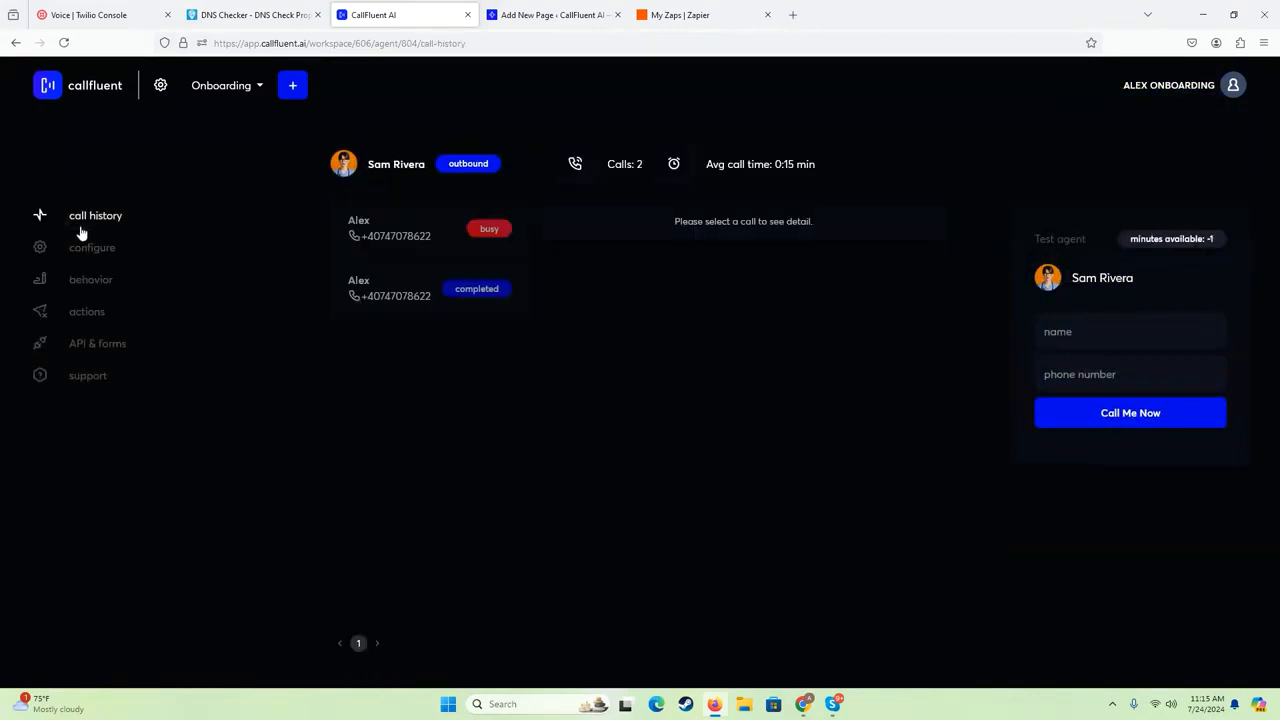
pyautogui.click(84, 346)
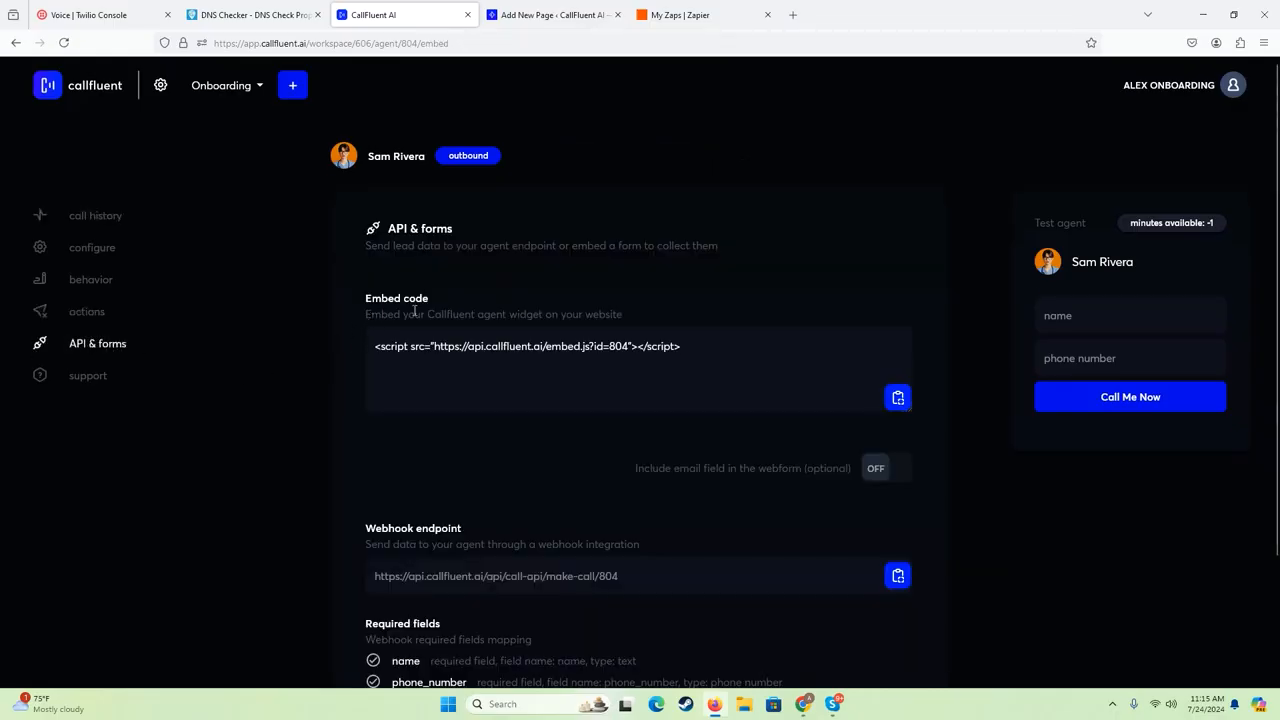
pyautogui.scroll(-2, 381, 347)
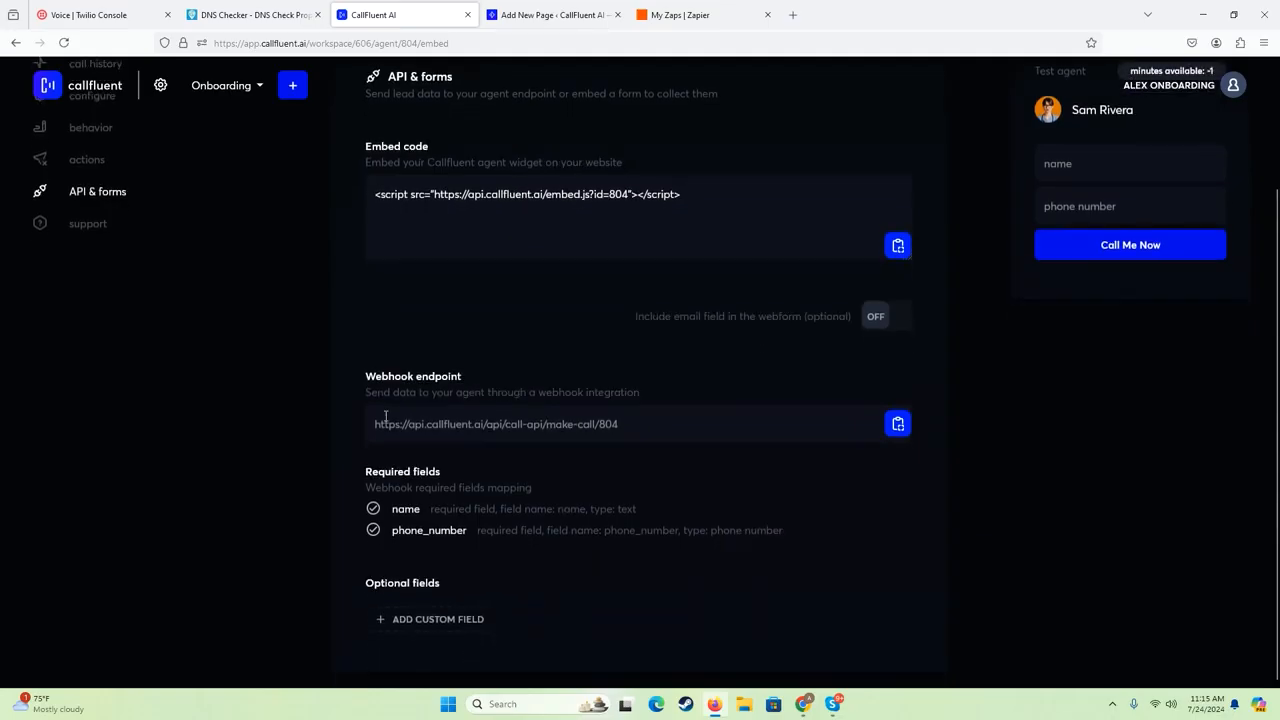
pyautogui.scroll(2, 349, 263)
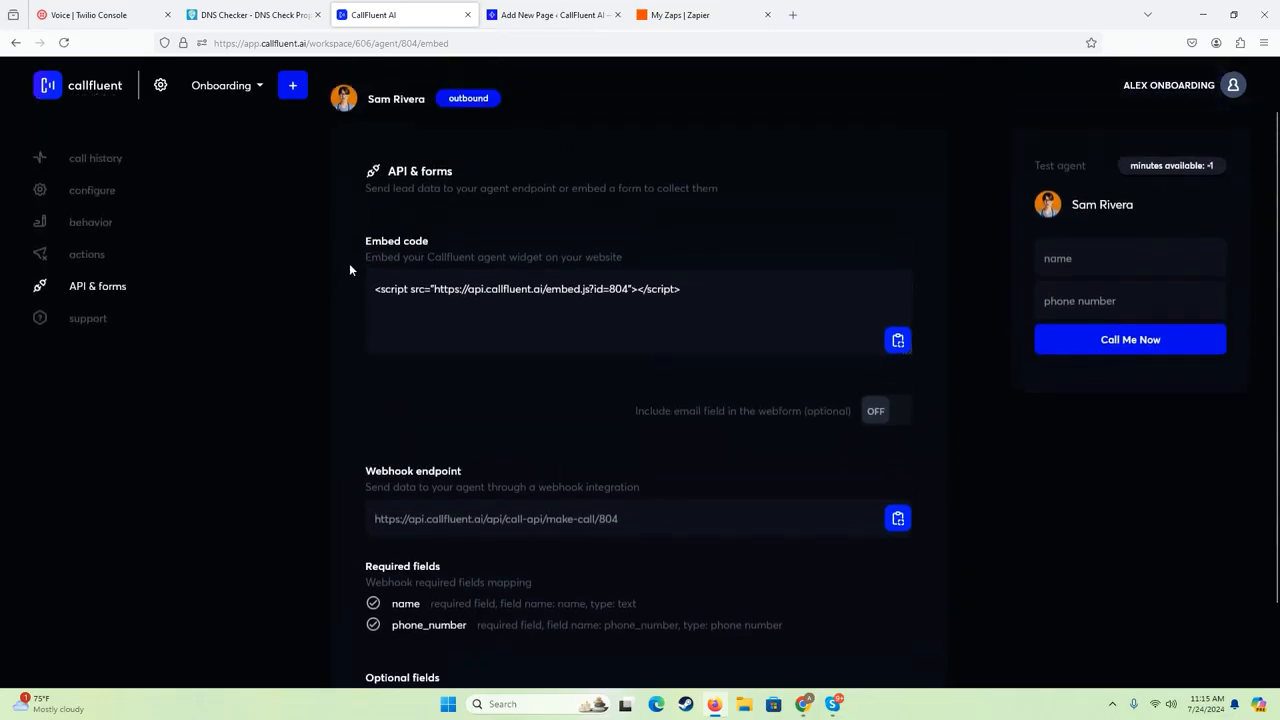
pyautogui.scroll(-2, 349, 263)
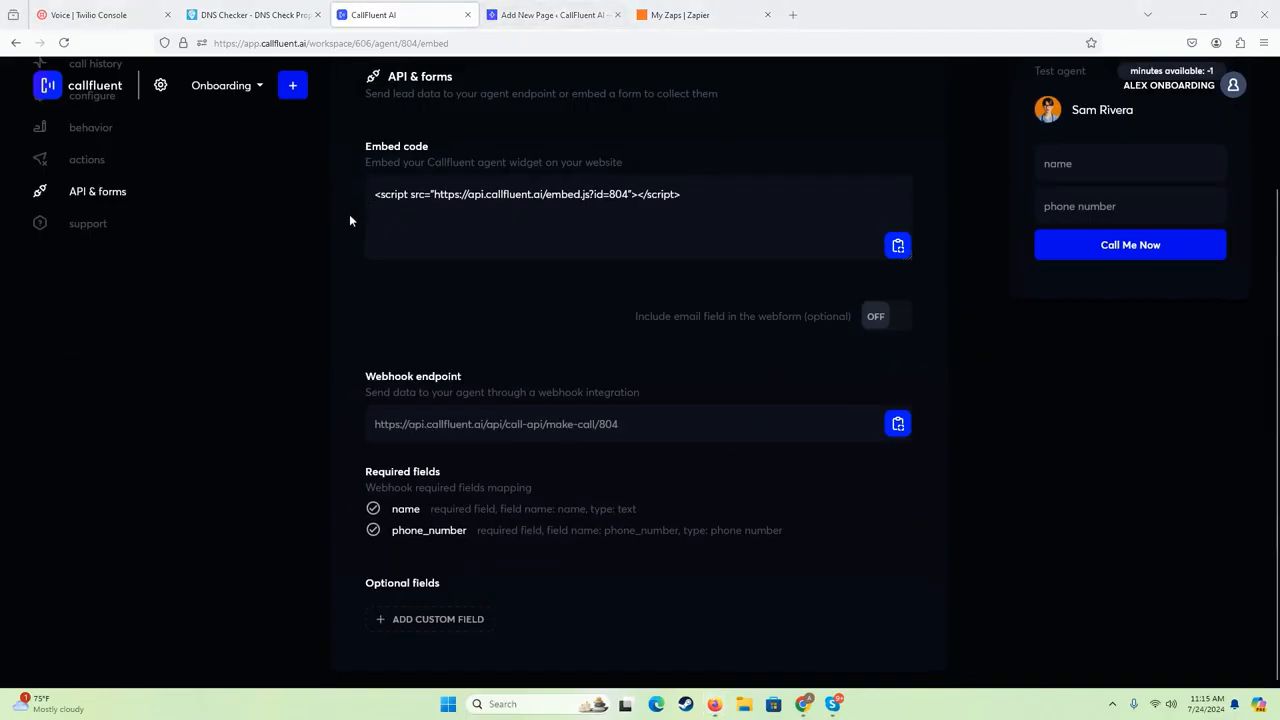
pyautogui.scroll(2, 352, 222)
pyautogui.scroll(-1, 356, 238)
pyautogui.scroll(1, 356, 241)
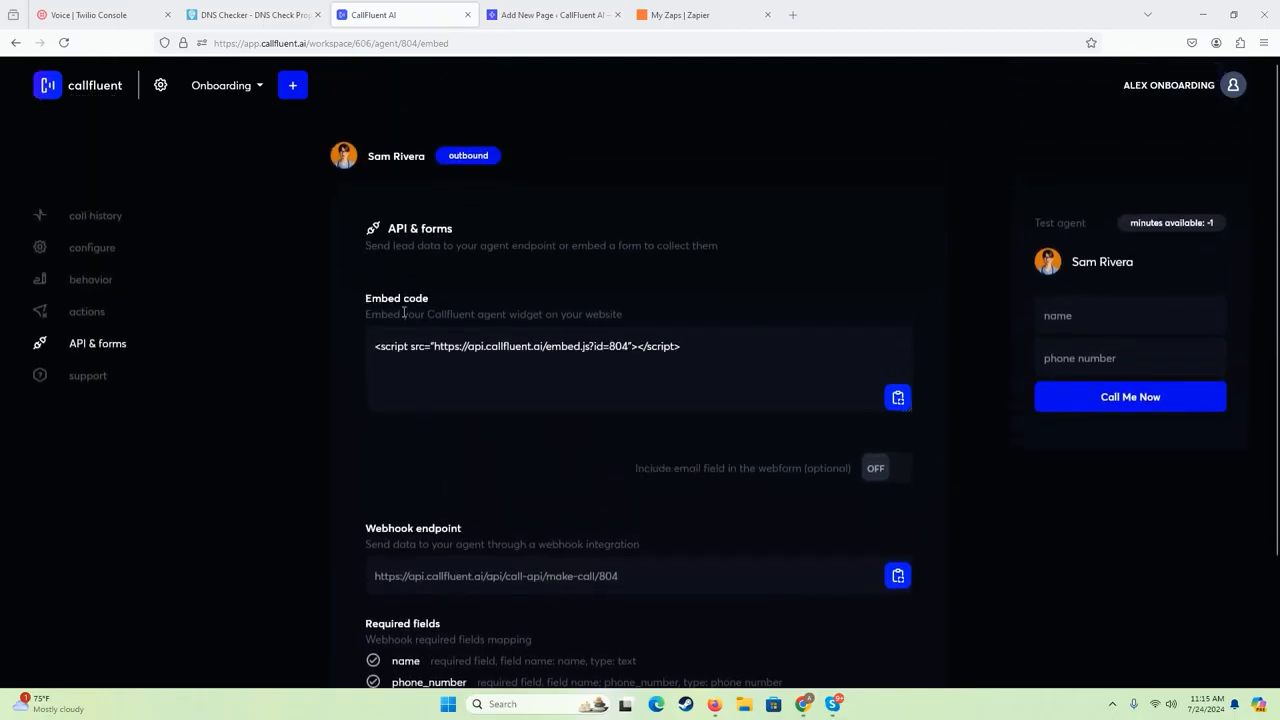
pyautogui.scroll(-2, 443, 416)
pyautogui.scroll(1, 443, 416)
pyautogui.scroll(1, 363, 206)
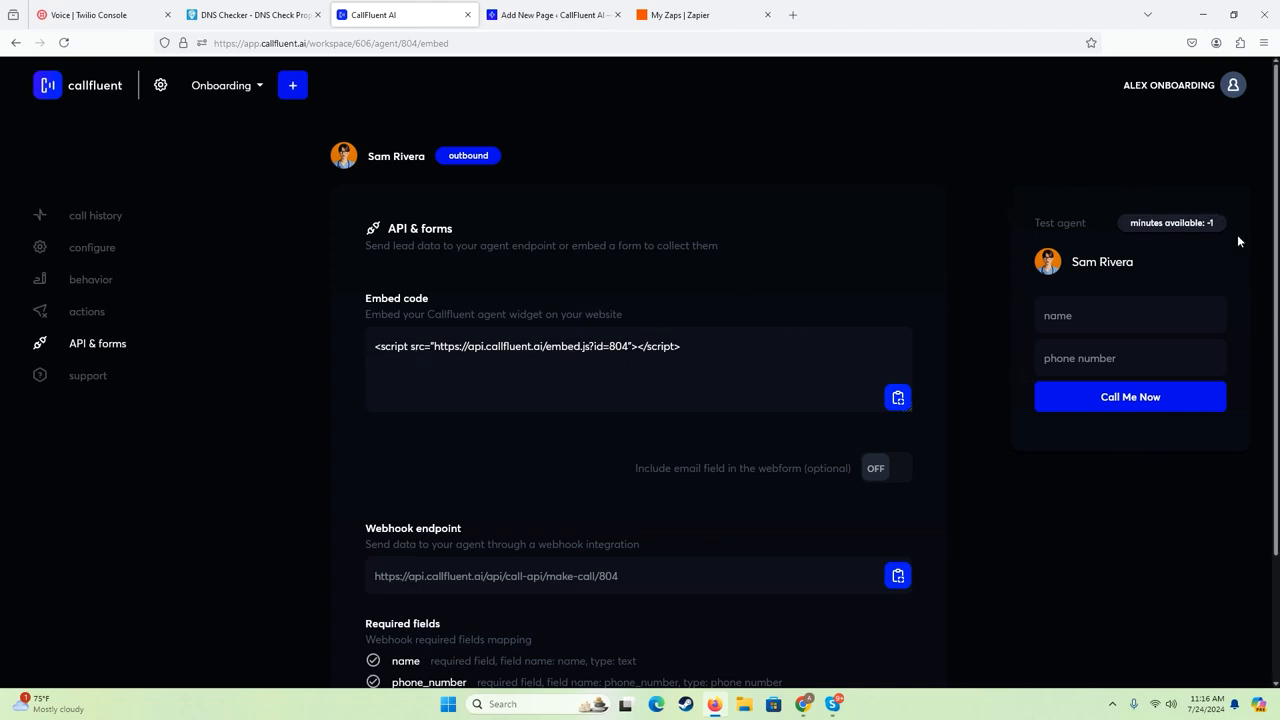
# - Copy the agent's full embed code script
pyautogui.tripleClick(630, 349)
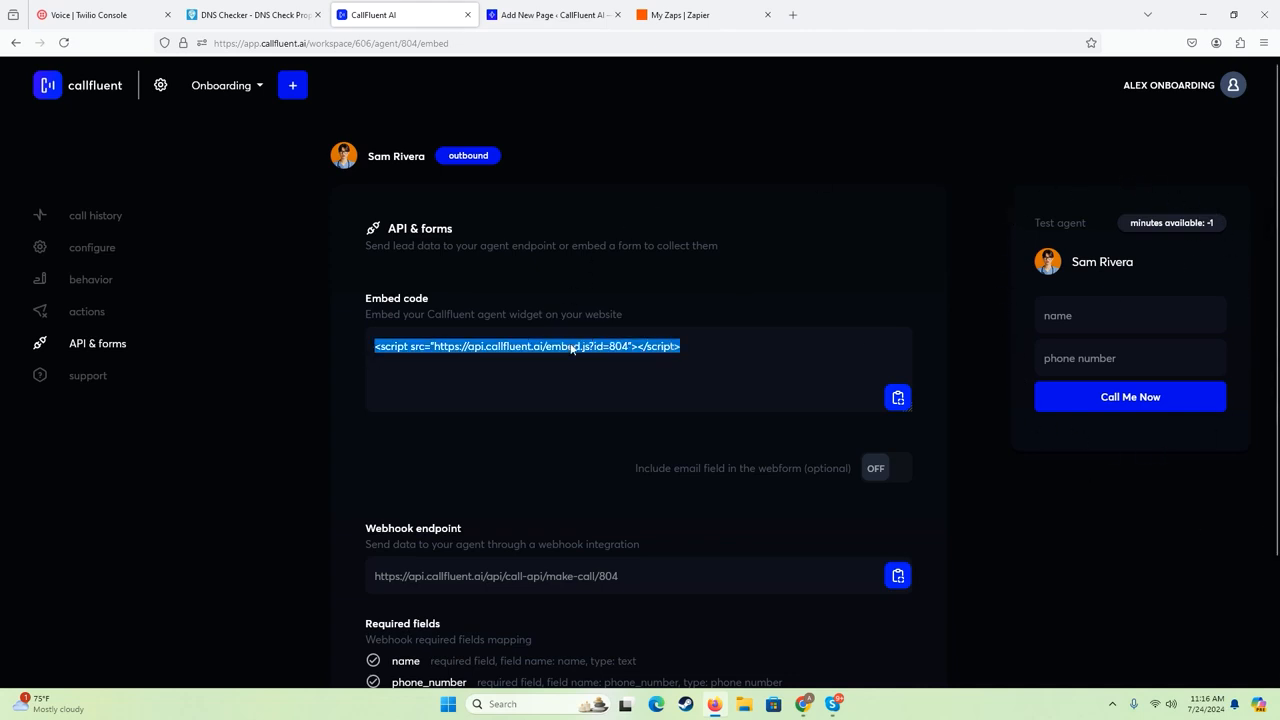
pyautogui.rightClick(507, 357)
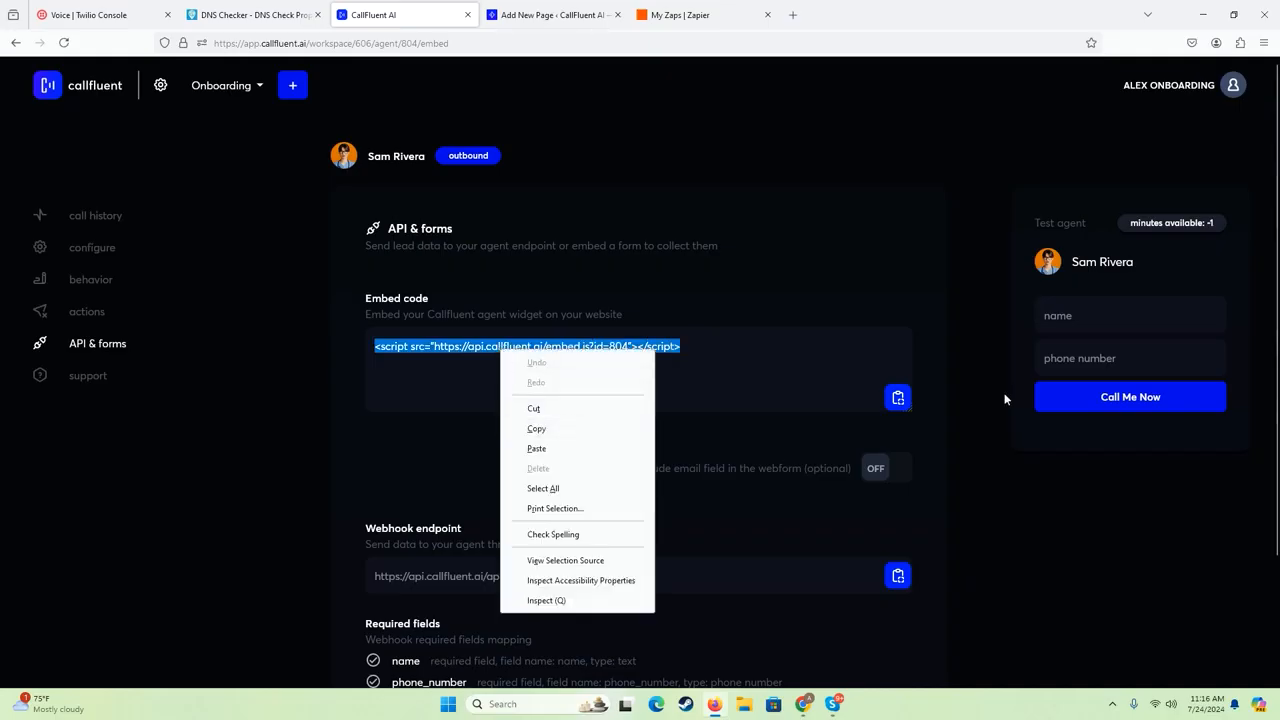
pyautogui.click(834, 377)
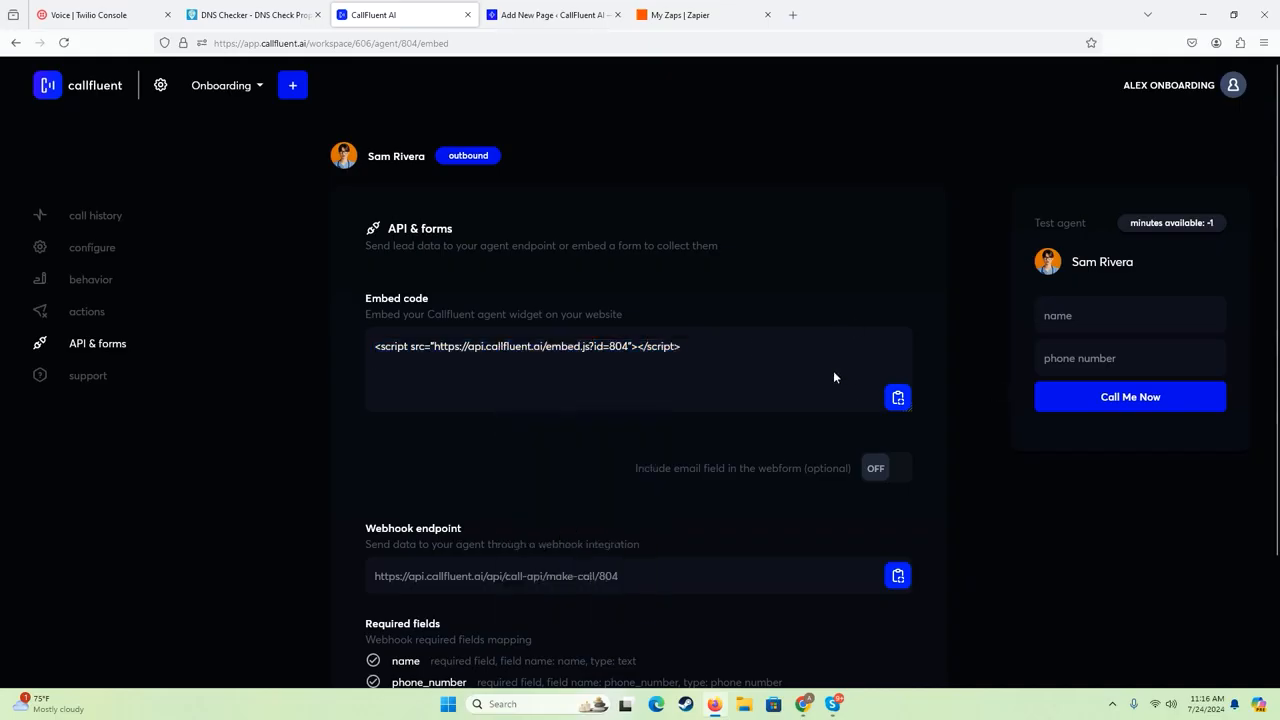
# - Switch to the new WordPress page, add a Custom HTML block and paste the agent's embed script into it
pyautogui.click(589, 16)
pyautogui.click(424, 199)
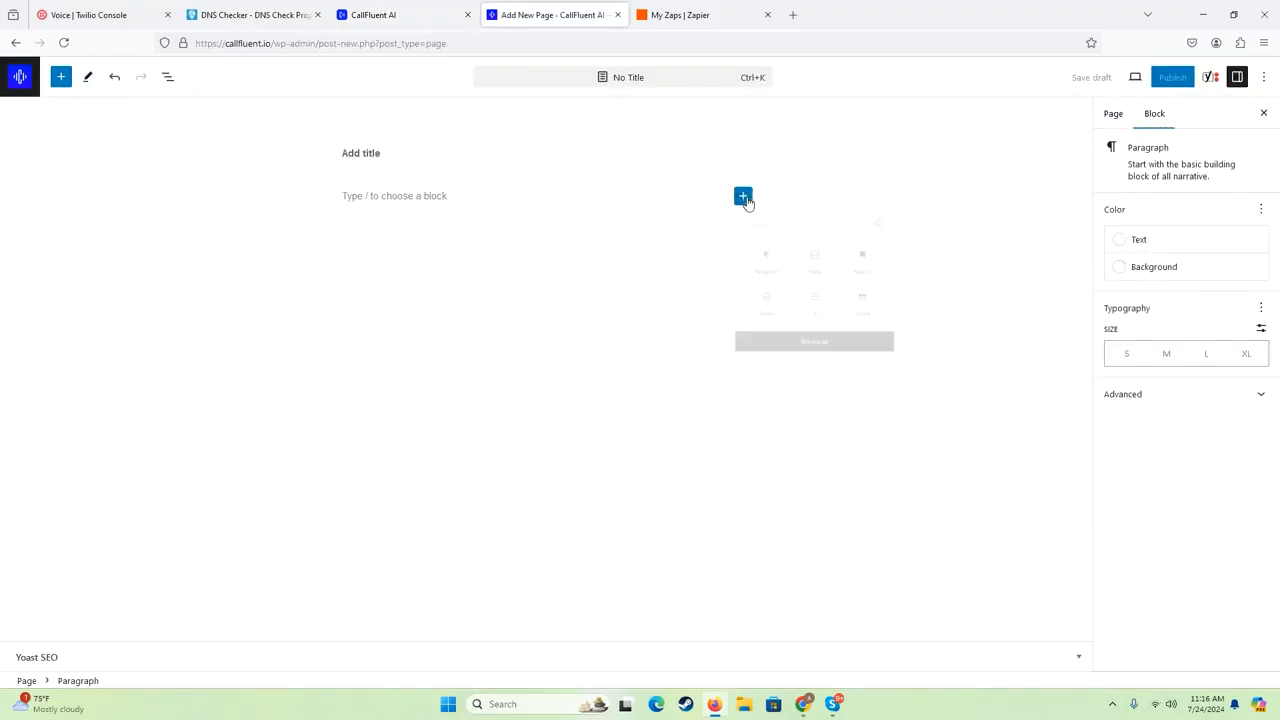
pyautogui.click(746, 199)
pyautogui.write('html')
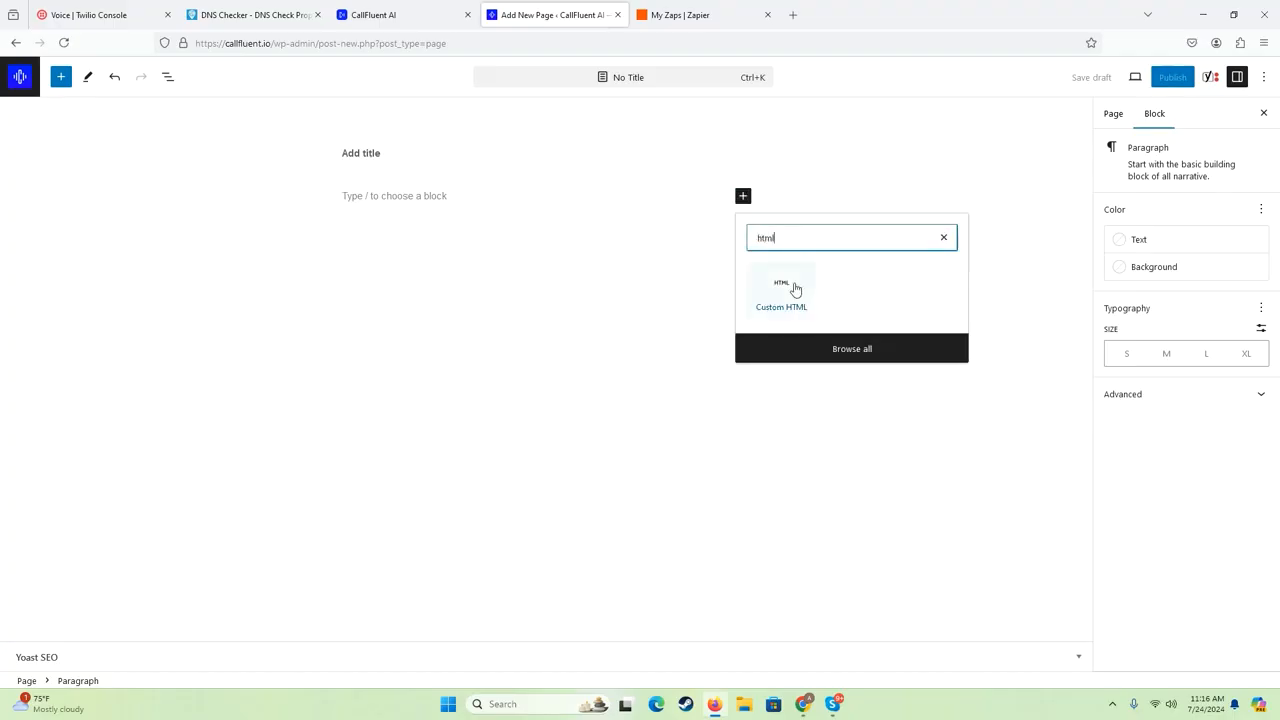
pyautogui.click(795, 289)
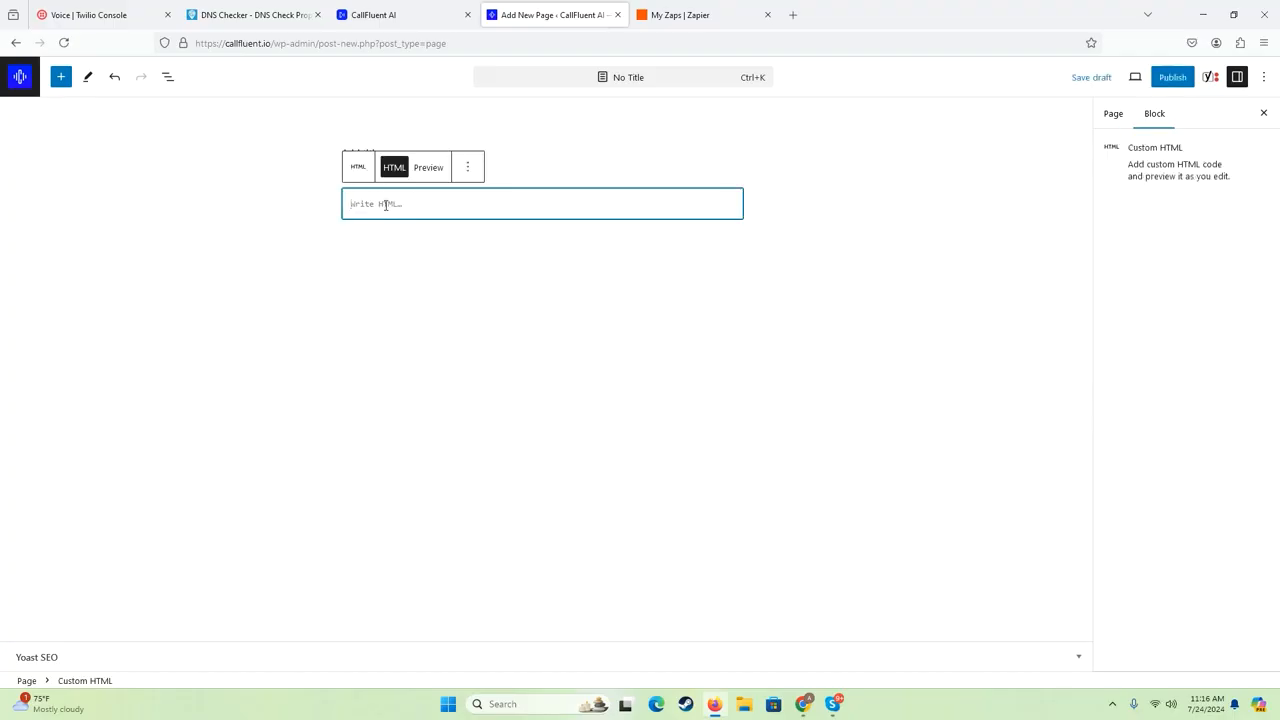
pyautogui.hotkey('ctrl', 'v')
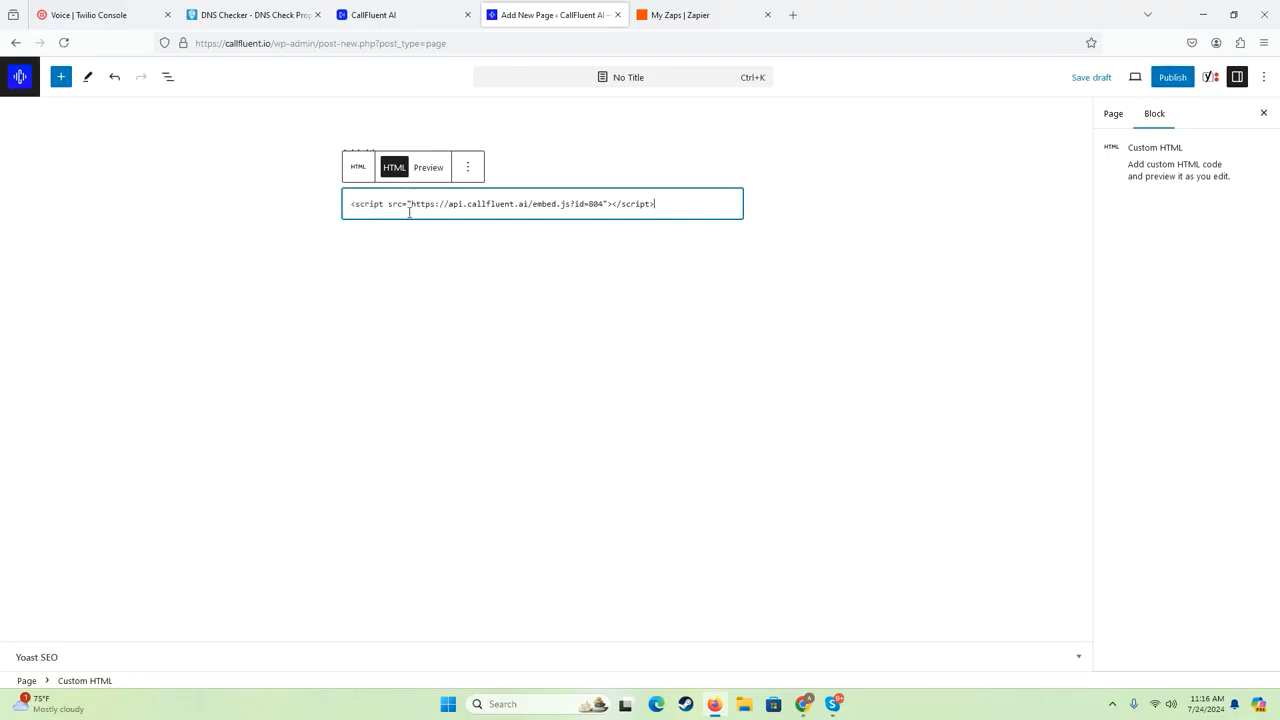
pyautogui.click(457, 241)
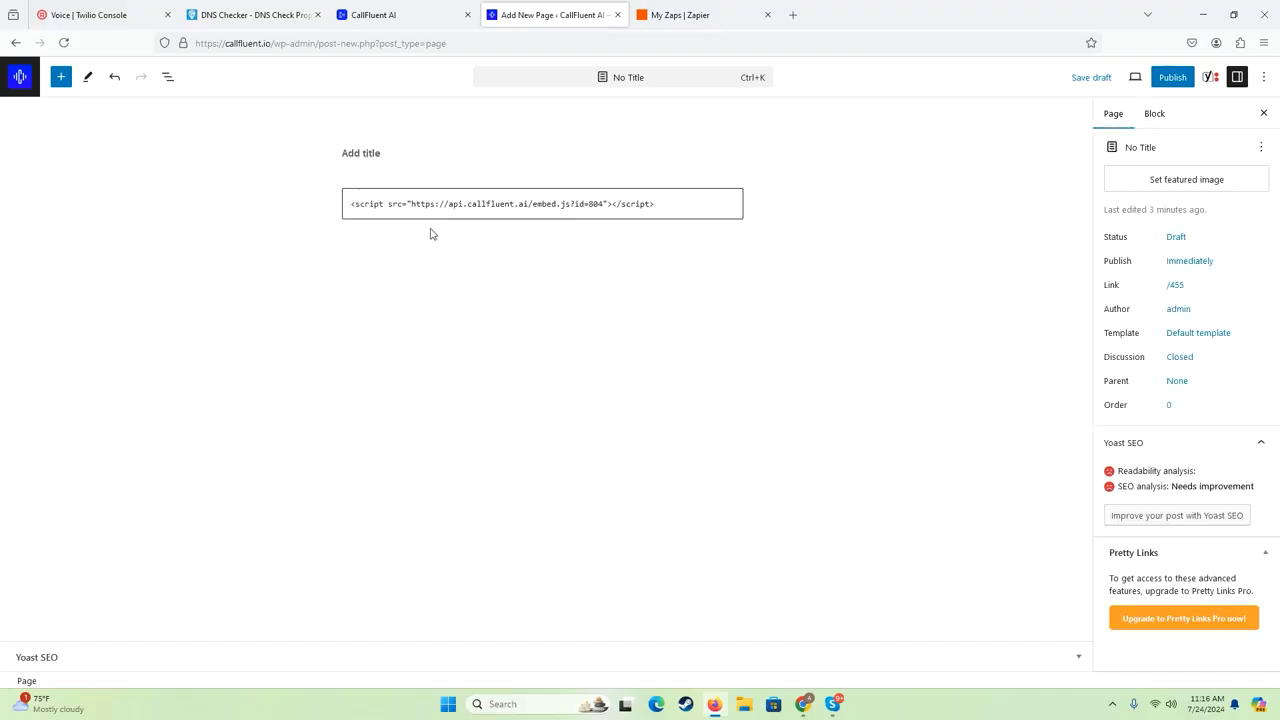
# - Publish the untitled page and open its live version to check the embedded call form
pyautogui.click(1165, 83)
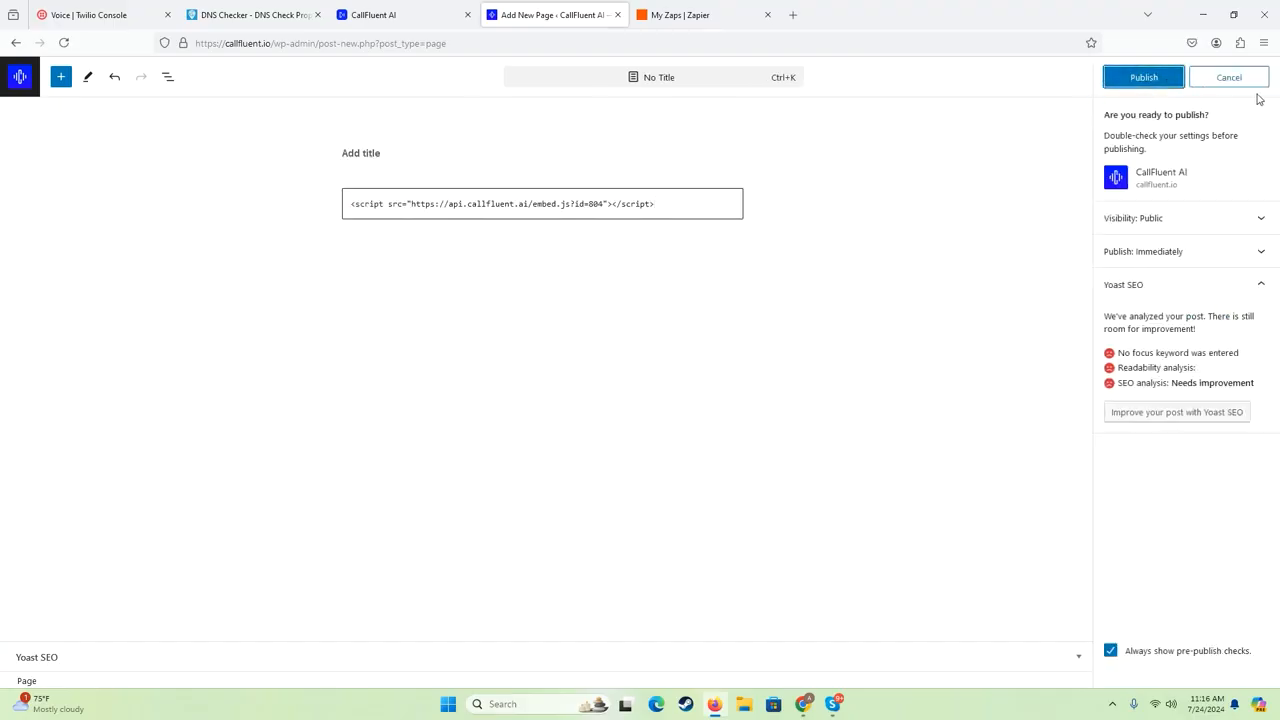
pyautogui.click(1137, 86)
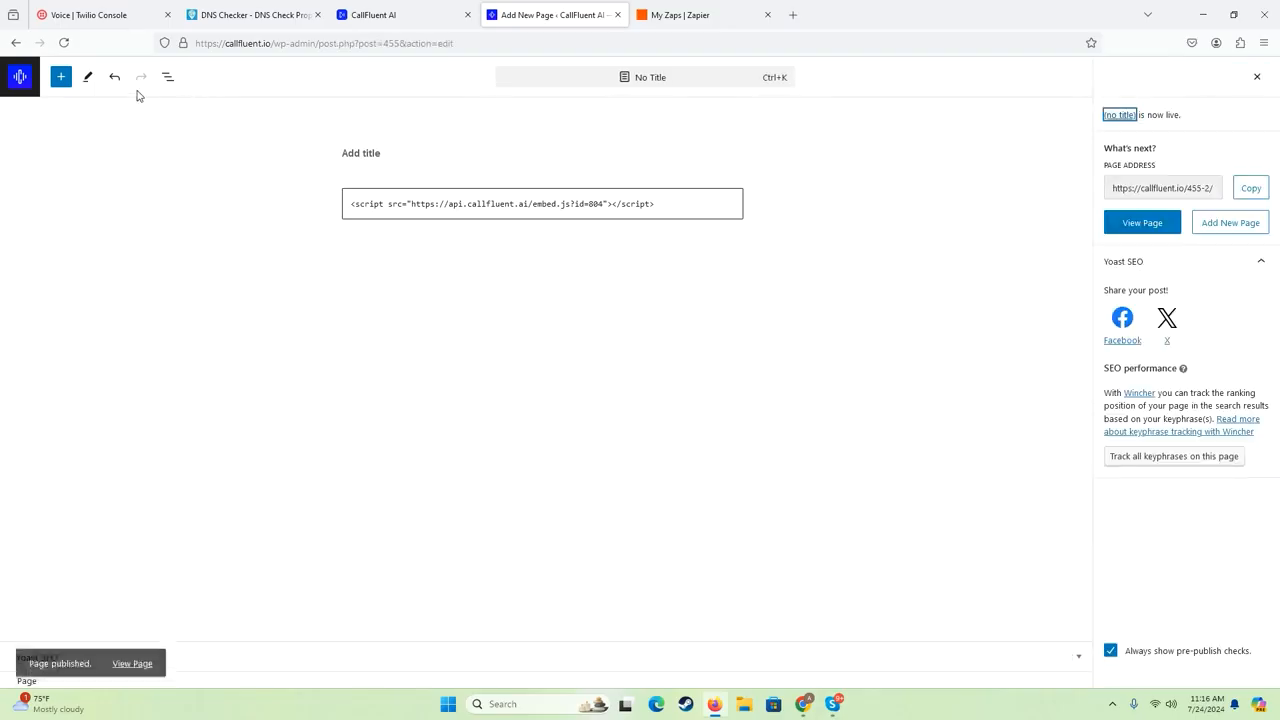
pyautogui.click(1148, 222)
pyautogui.click(660, 16)
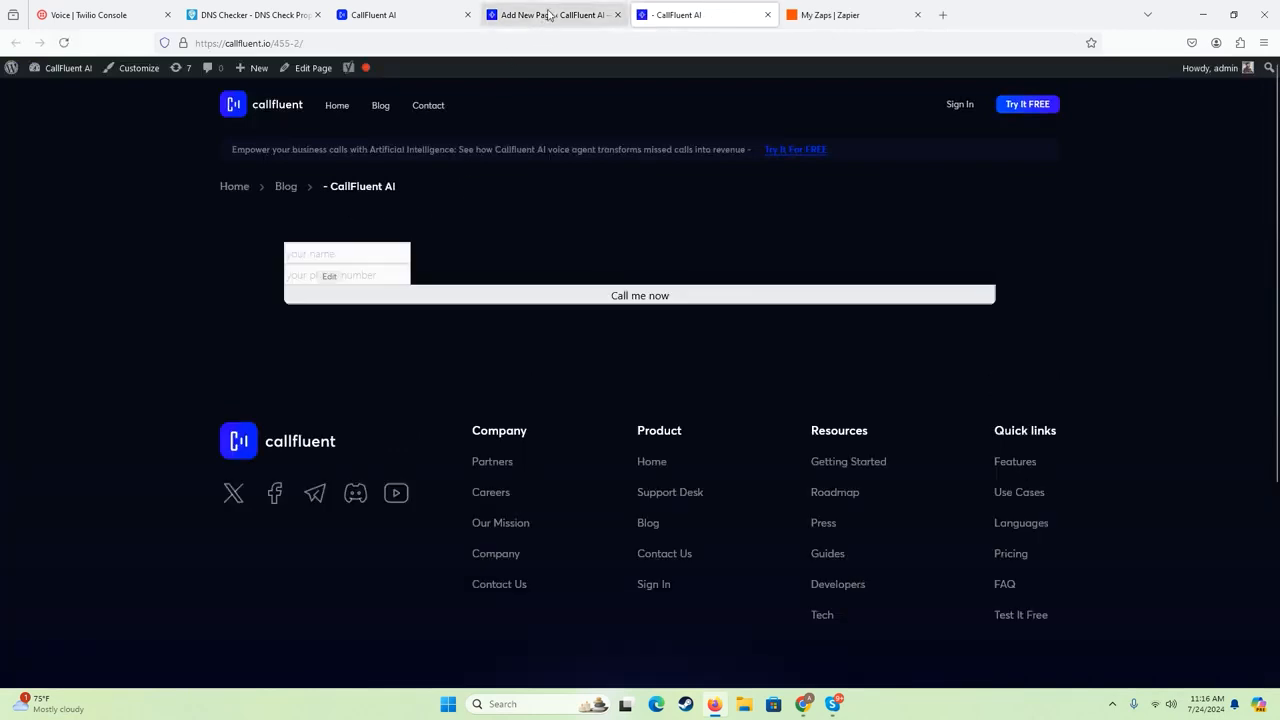
pyautogui.click(606, 330)
# - Return to the agent's API & forms settings and review the webhook's required and optional fields
pyautogui.click(400, 15)
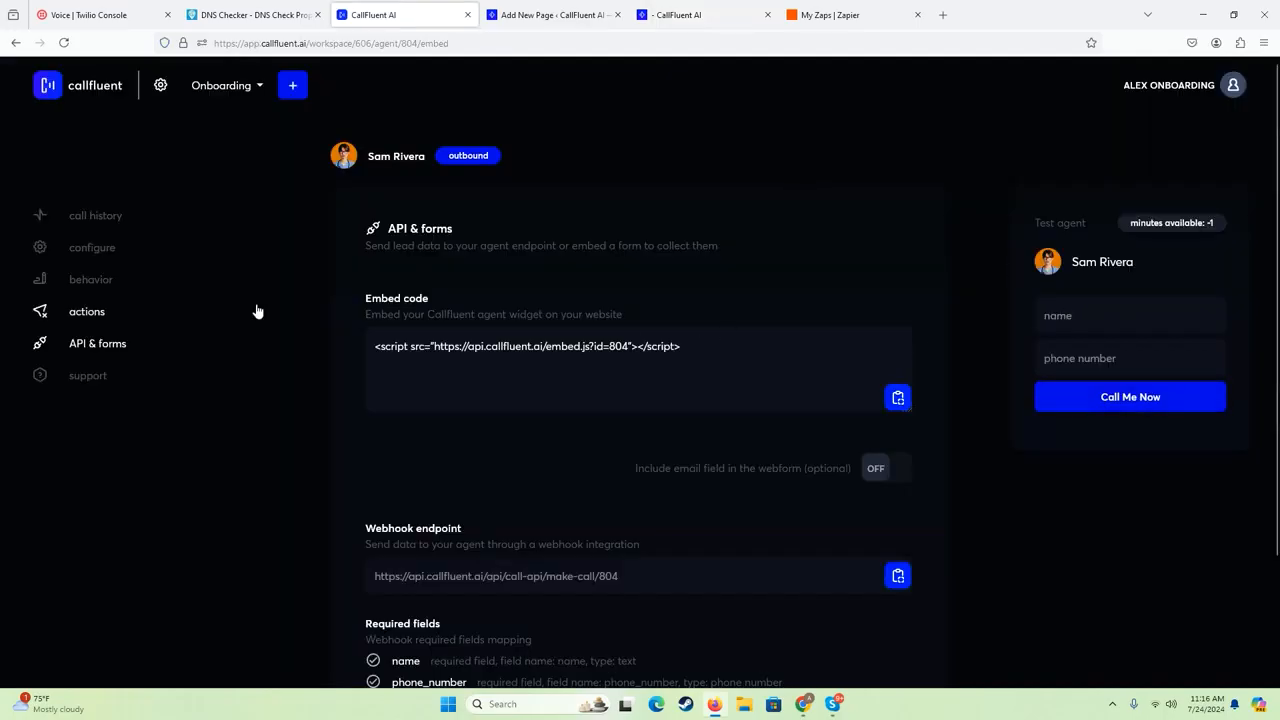
pyautogui.scroll(-3, 373, 467)
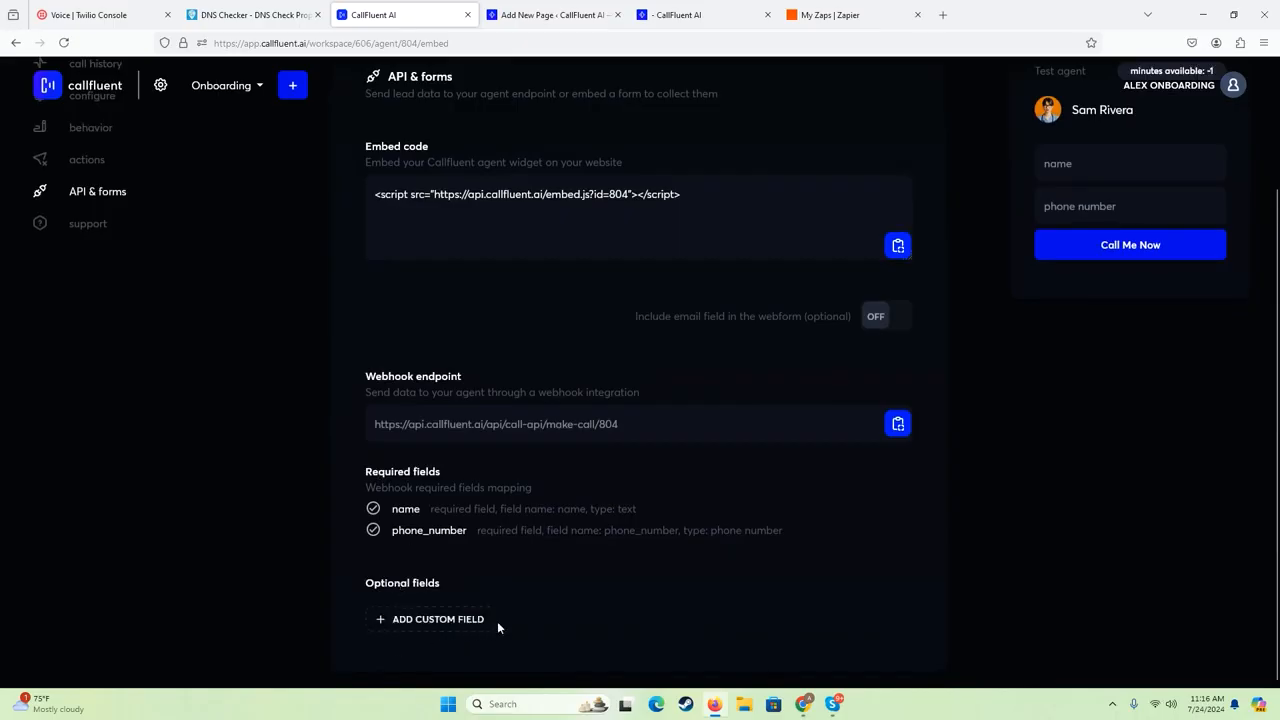
pyautogui.scroll(3, 331, 490)
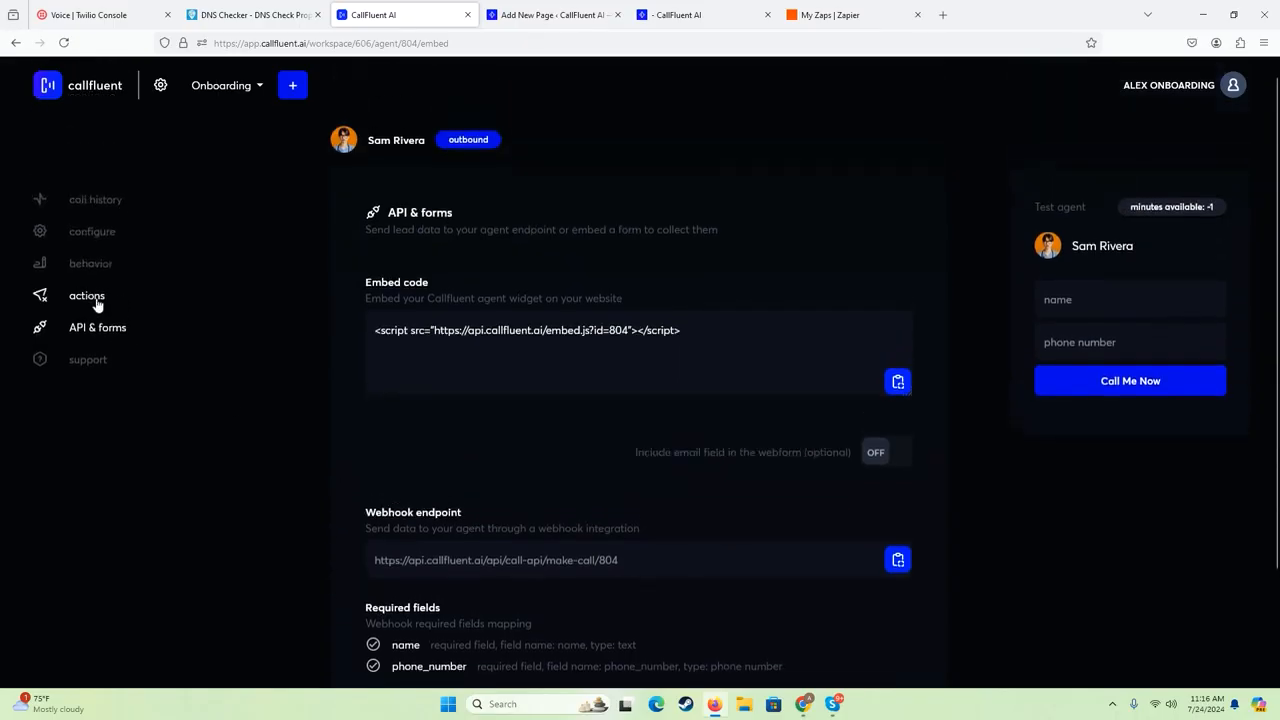
pyautogui.scroll(-3, 366, 346)
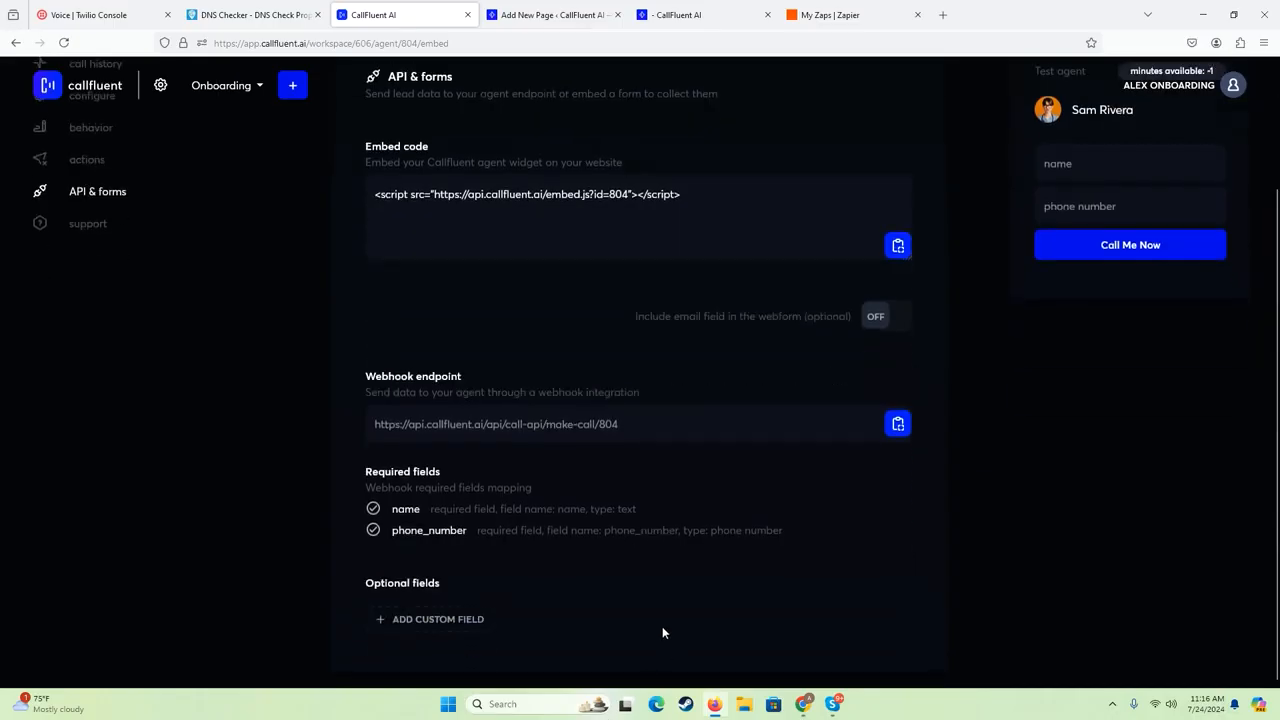
pyautogui.scroll(3, 3, 265)
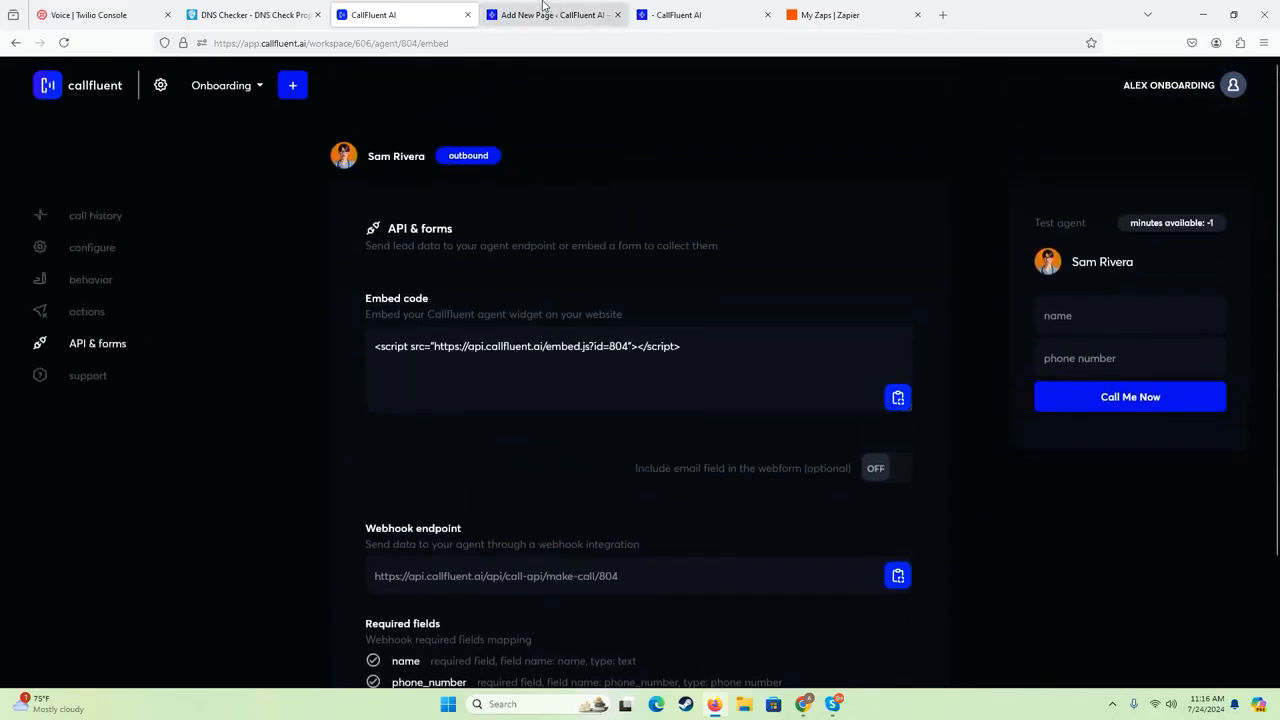
# - Go back to the published page and fill in the contact's name in the embedded call form
pyautogui.click(670, 16)
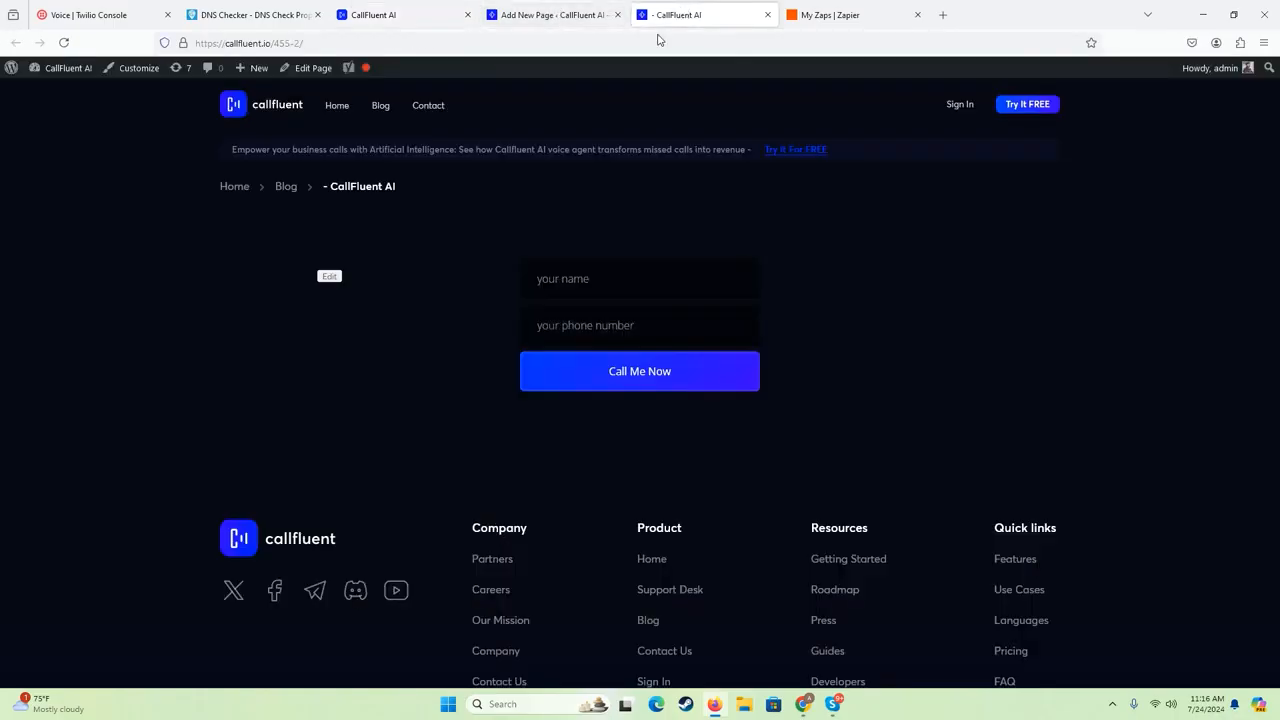
pyautogui.click(601, 326)
pyautogui.click(608, 280)
pyautogui.write('Alex')
pyautogui.press('Tab')
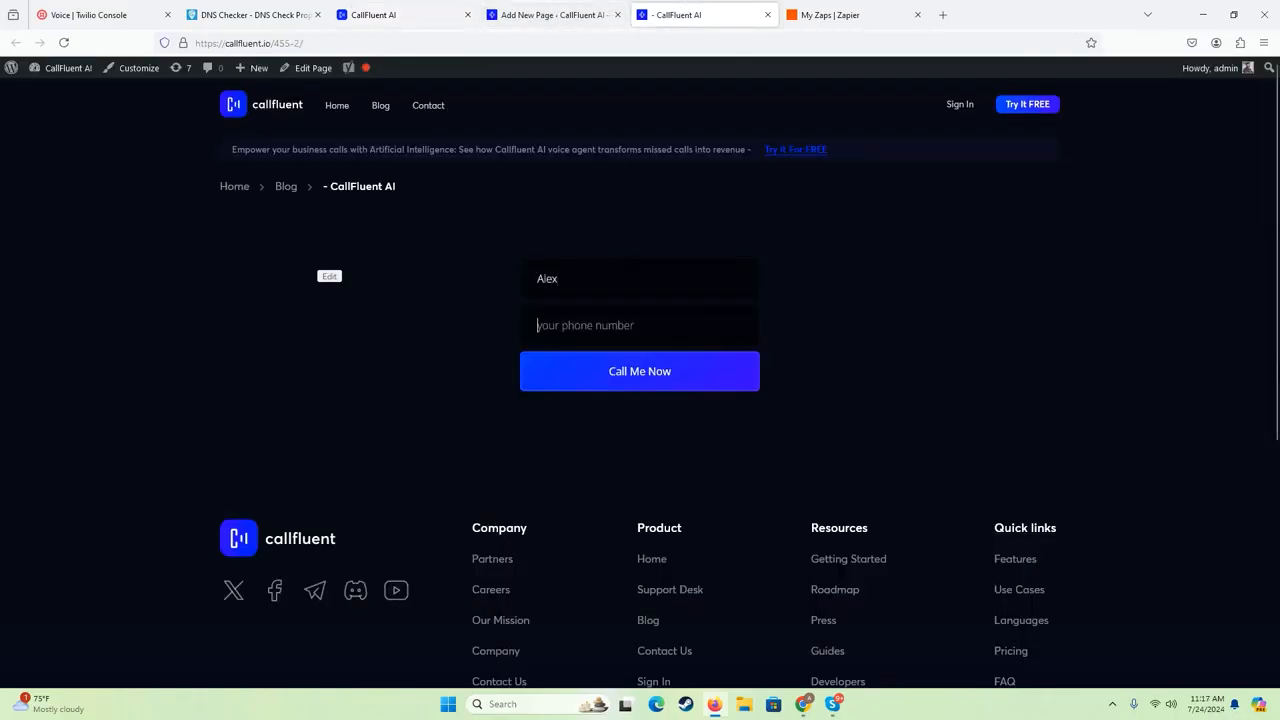
# - Switch to the agent's CallFluent page, open its call history and request a test call with the contact's name and phone number
pyautogui.click(416, 15)
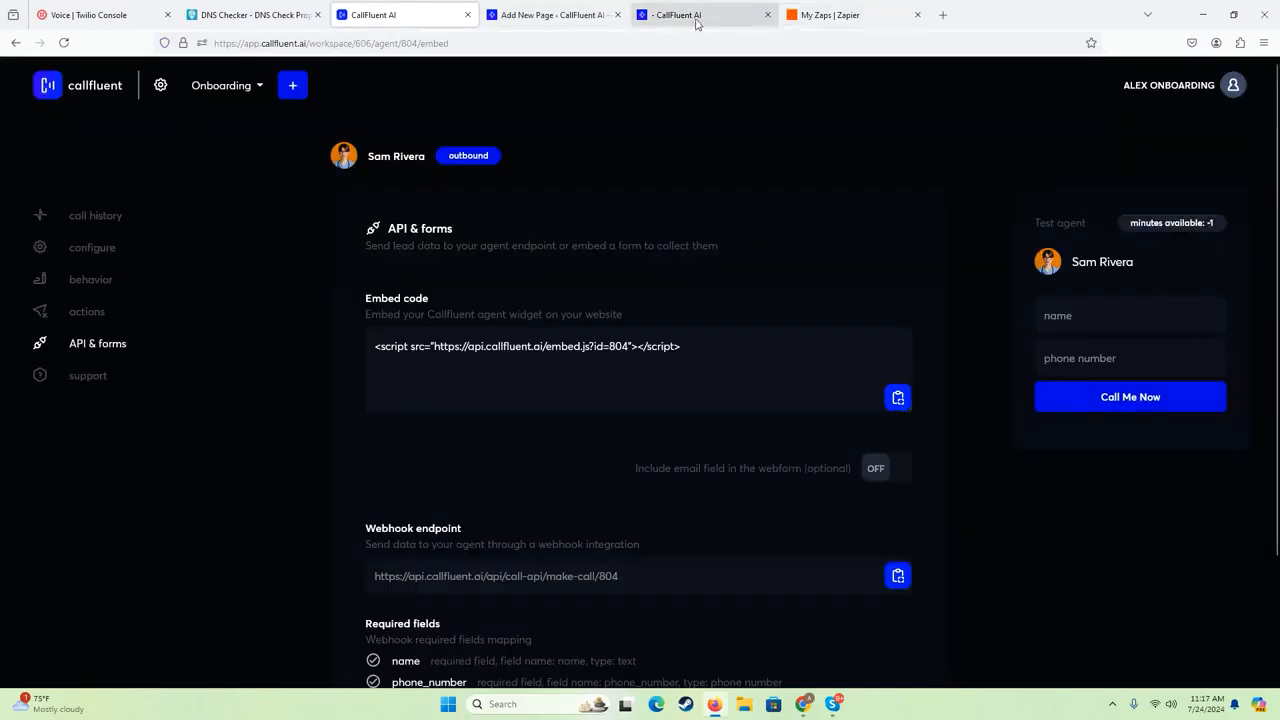
pyautogui.click(1110, 321)
pyautogui.press('Down')
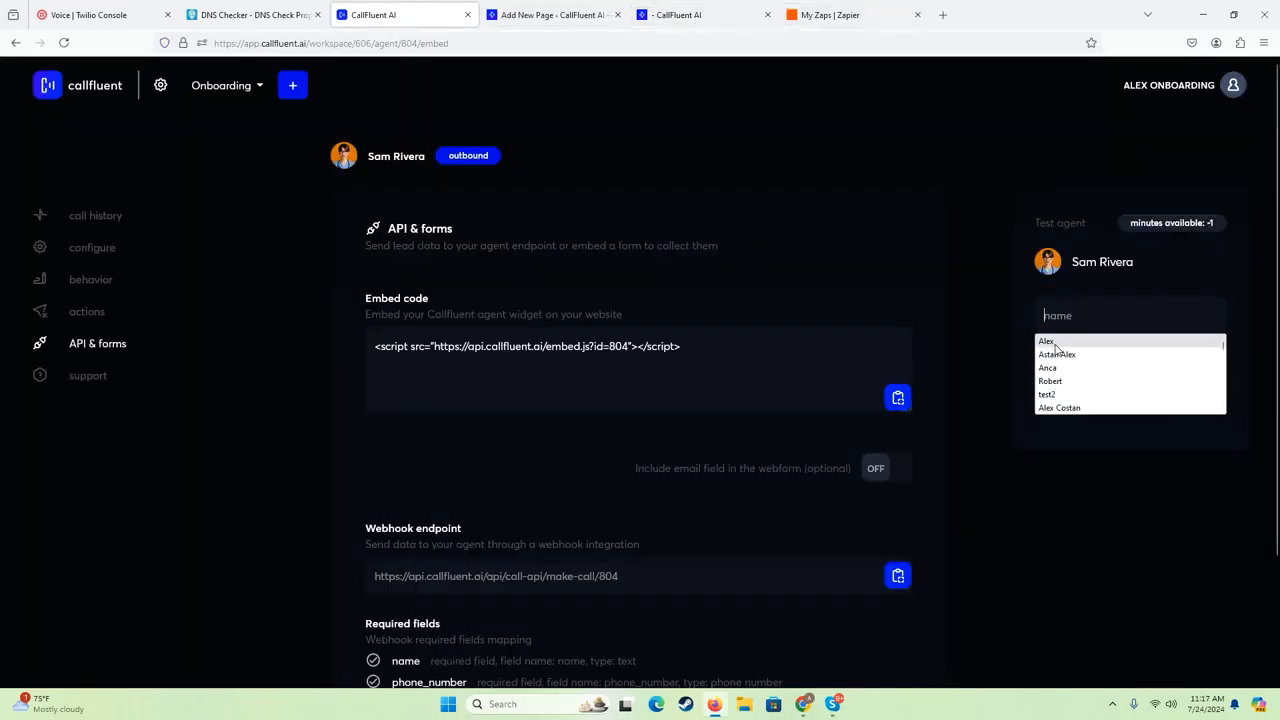
pyautogui.press('Return')
pyautogui.click(118, 220)
pyautogui.click(1060, 332)
pyautogui.click(1059, 356)
pyautogui.click(1059, 364)
pyautogui.press('Down')
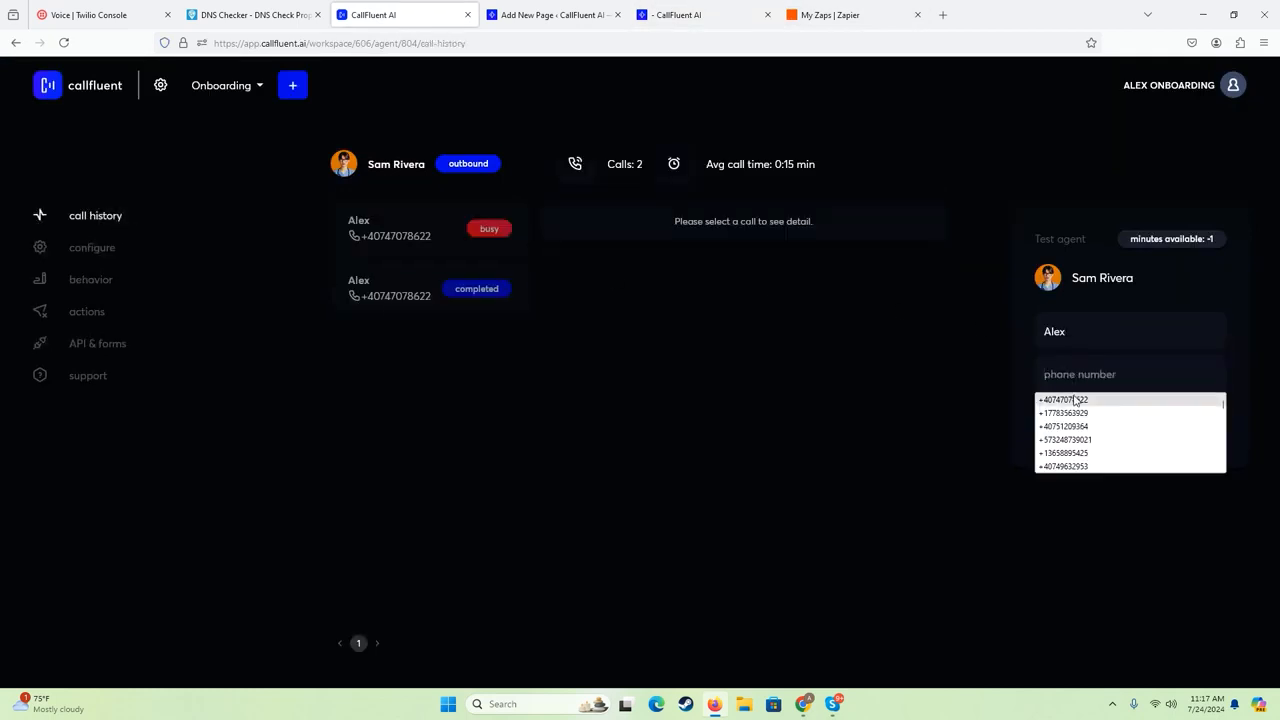
pyautogui.press('Return')
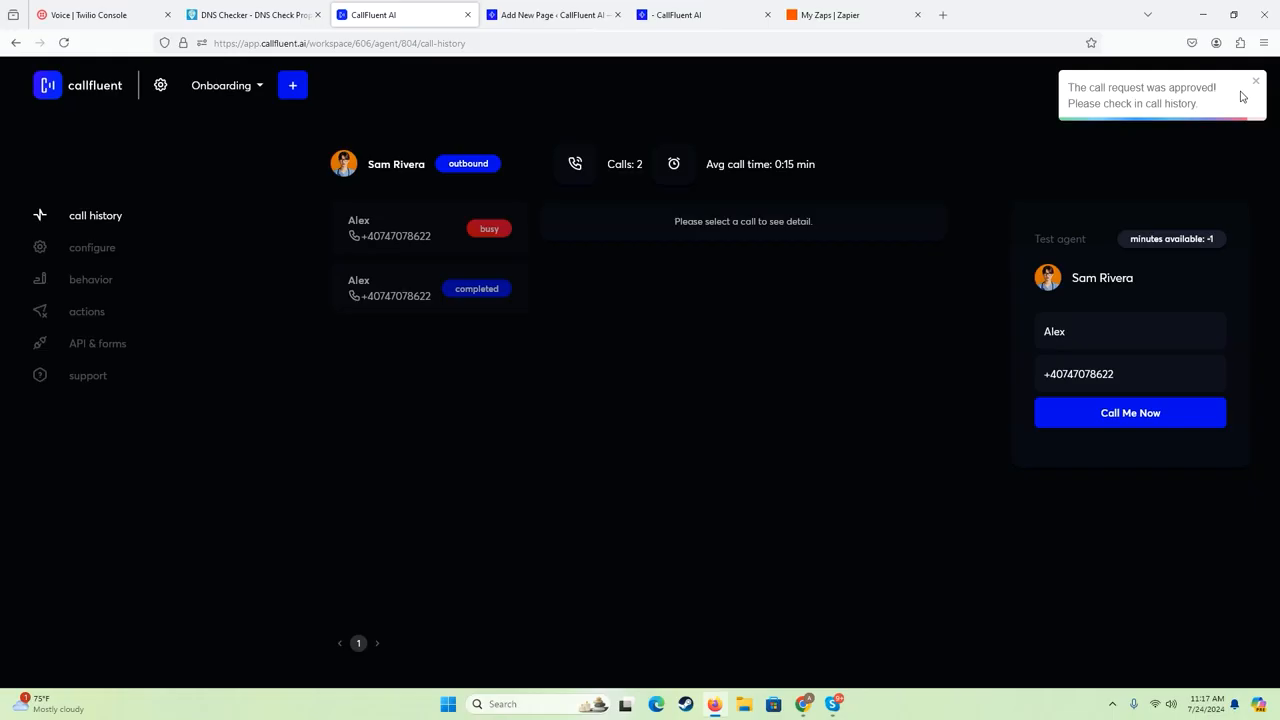
pyautogui.click(1256, 81)
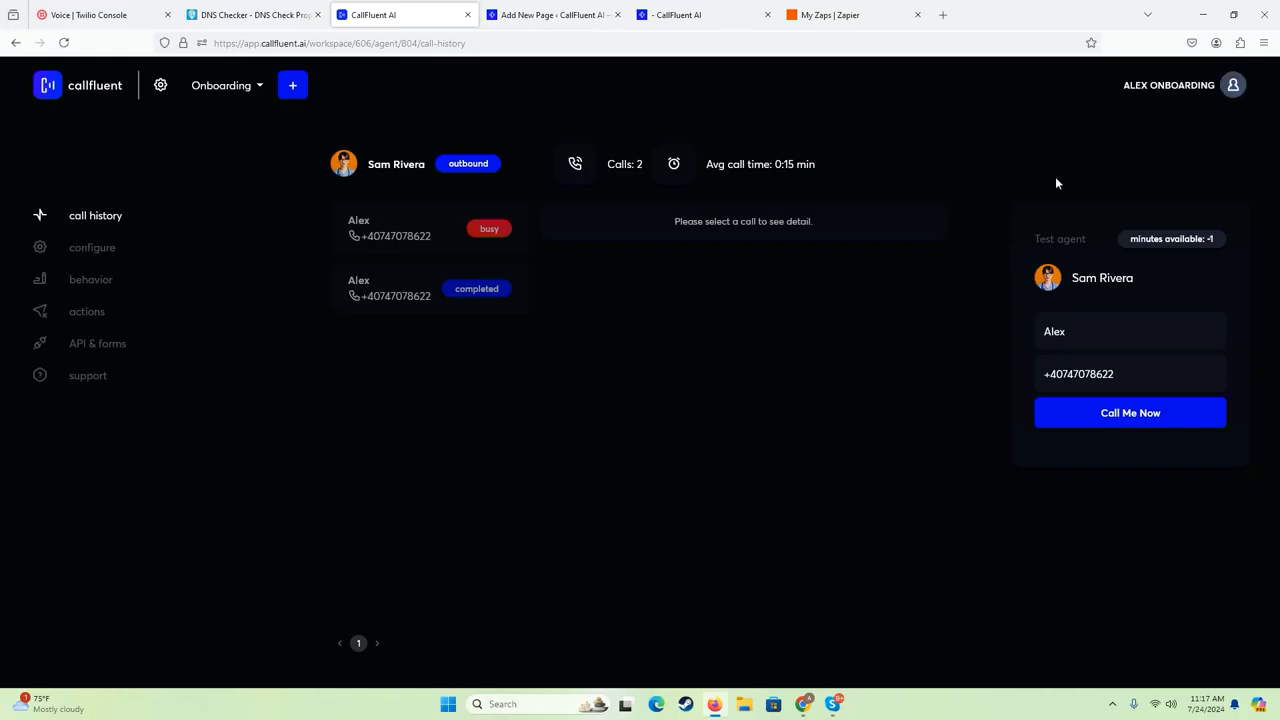
# - Return to the published page, enter the contact's phone number in the embedded form and request a call
pyautogui.click(688, 22)
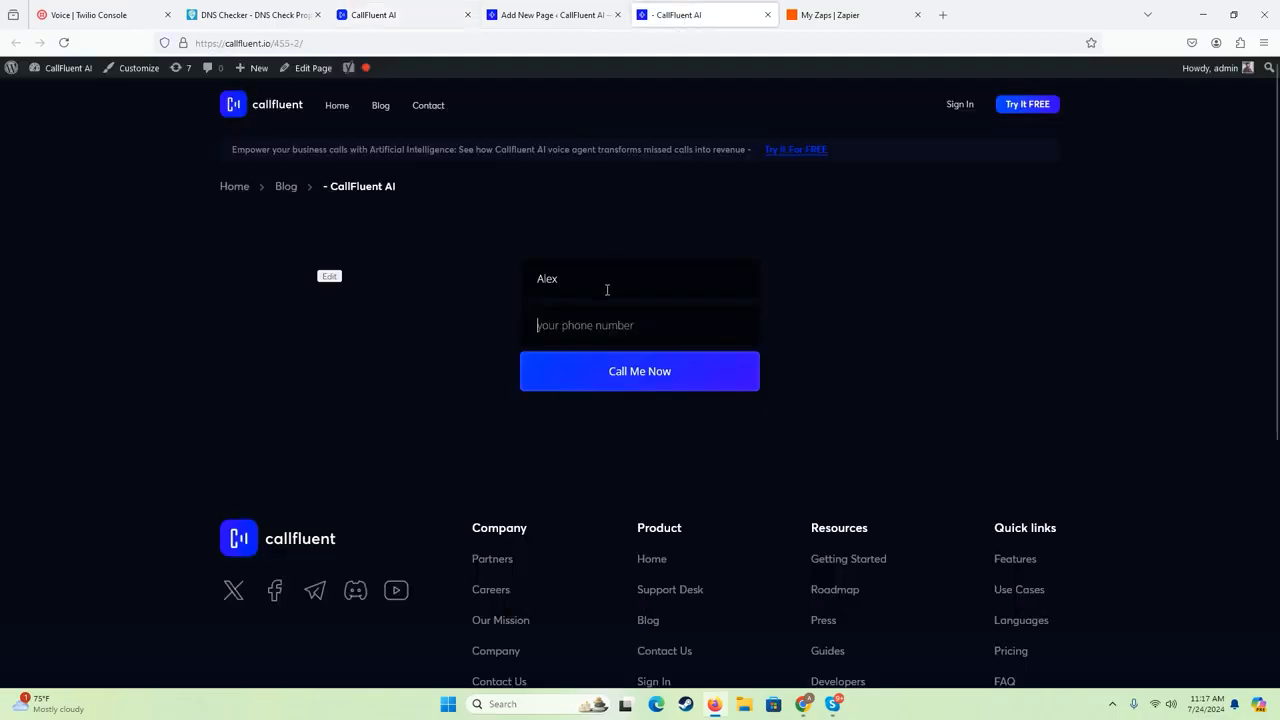
pyautogui.click(601, 328)
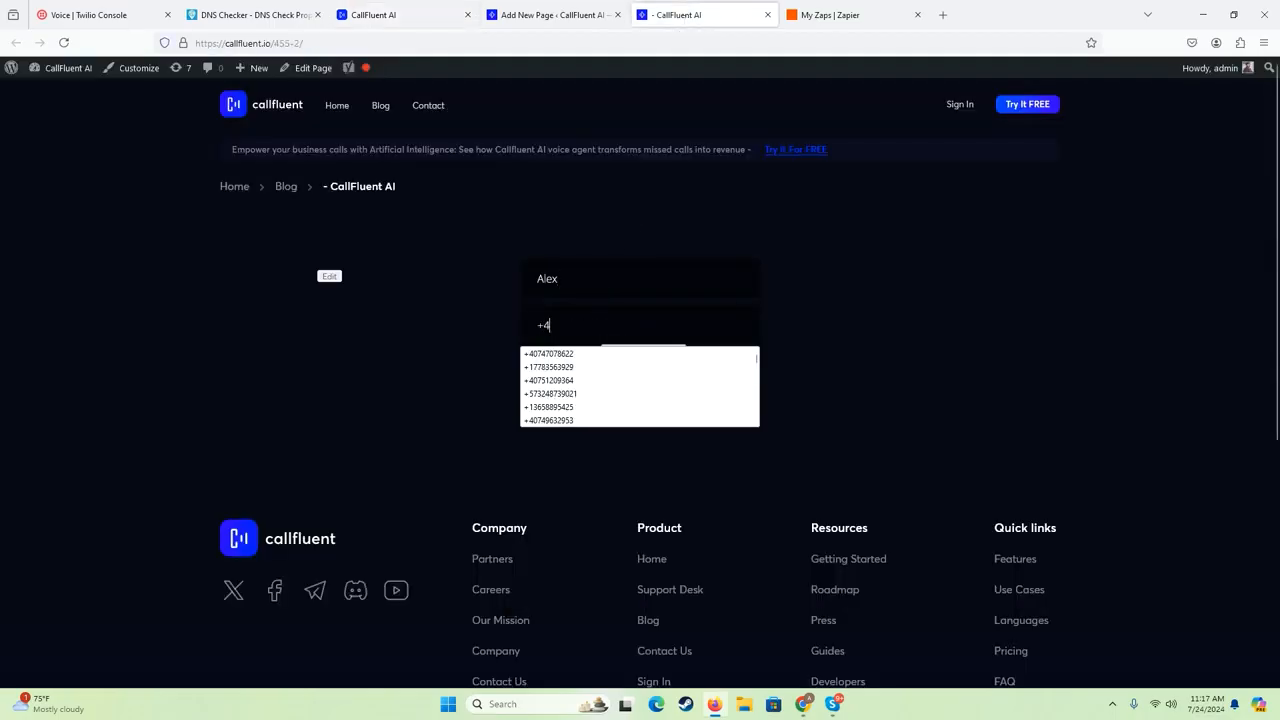
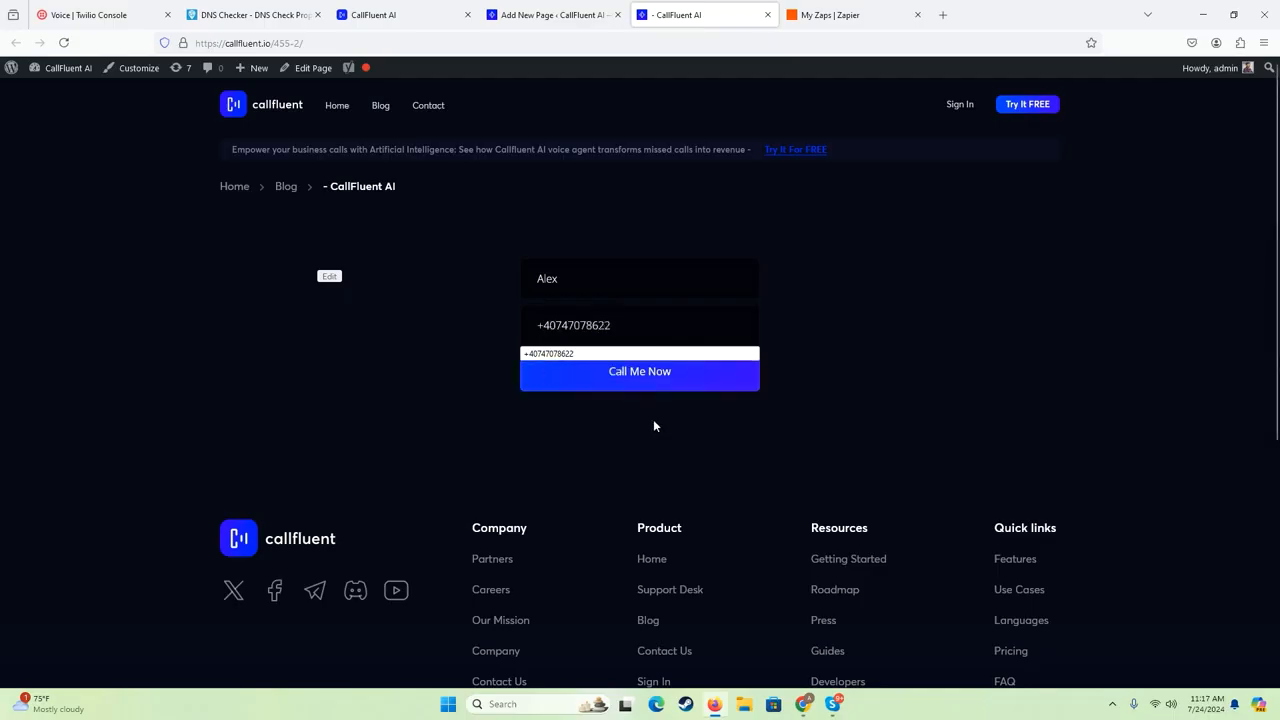
pyautogui.click(640, 372)
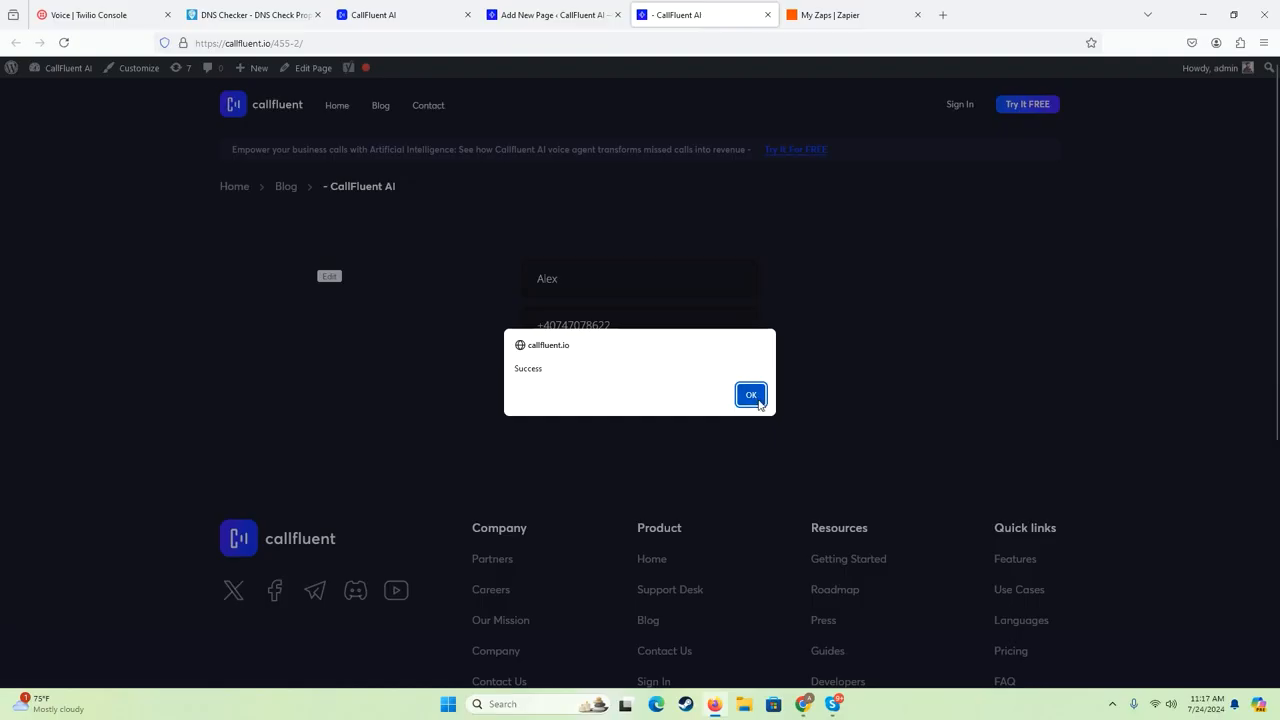
pyautogui.click(751, 395)
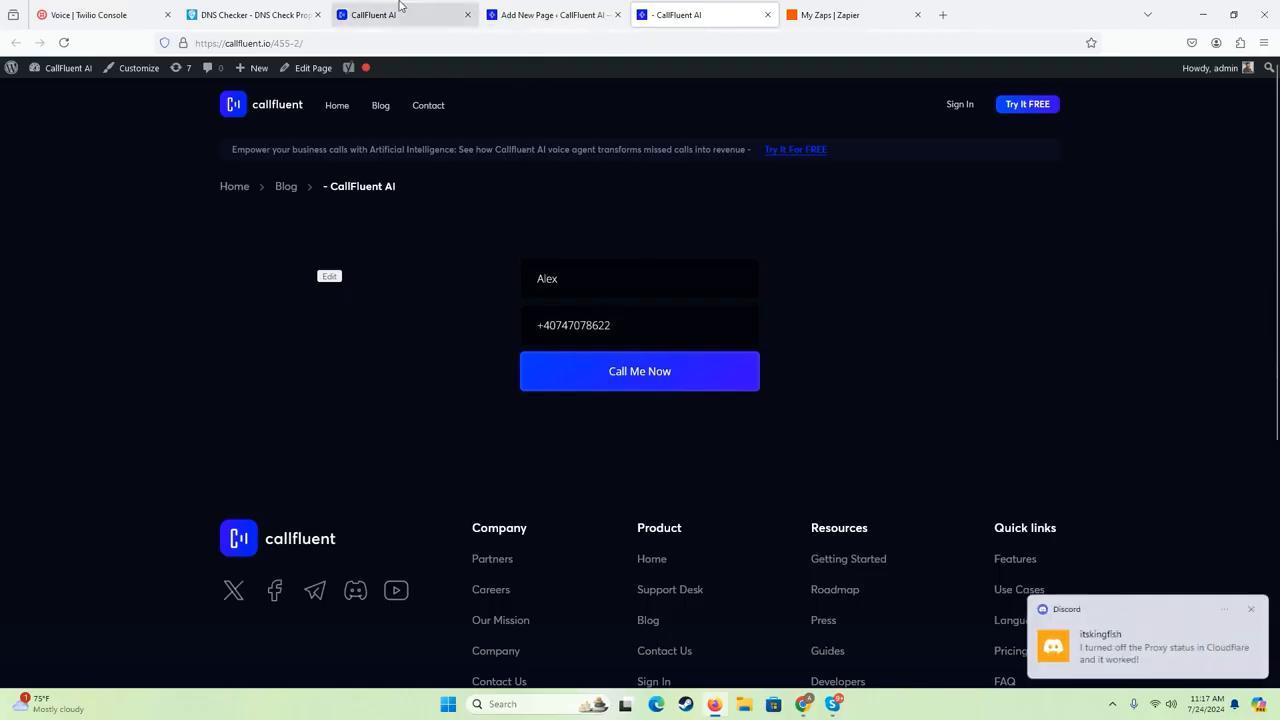
pyautogui.click(1253, 612)
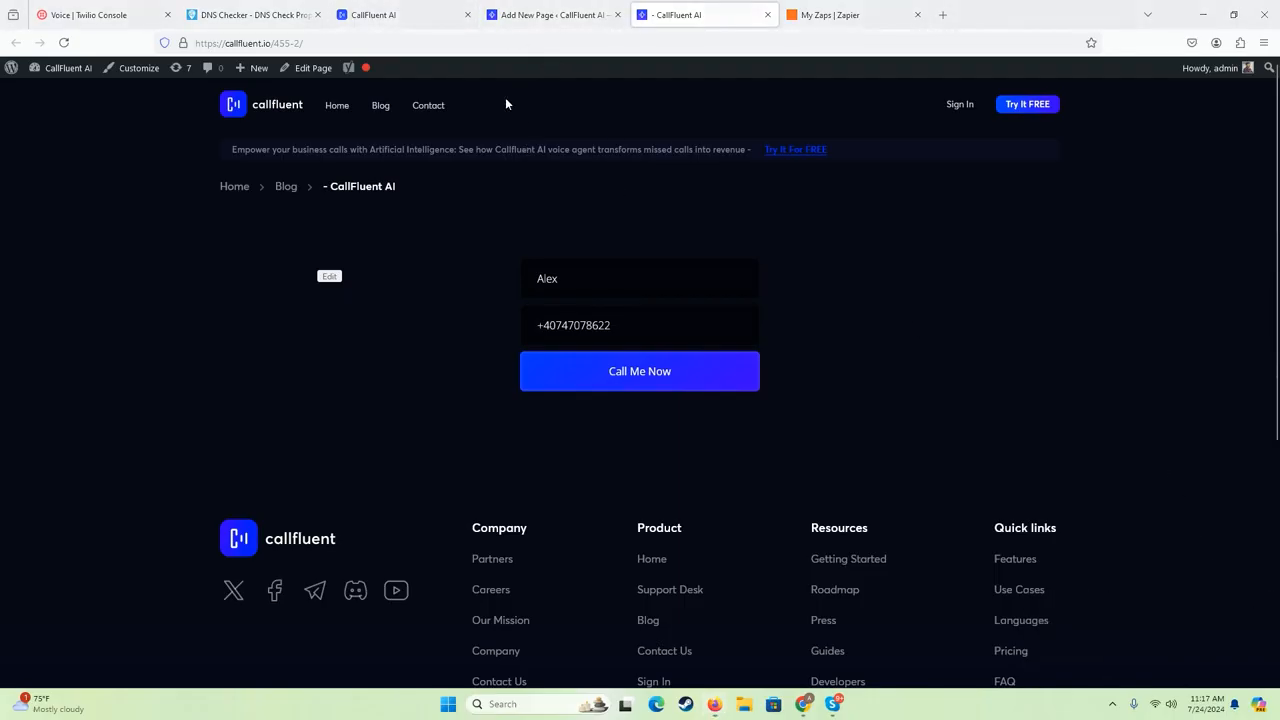
# - Reload the agent's call history in CallFluent and check the entries for the requested calls
pyautogui.click(422, 14)
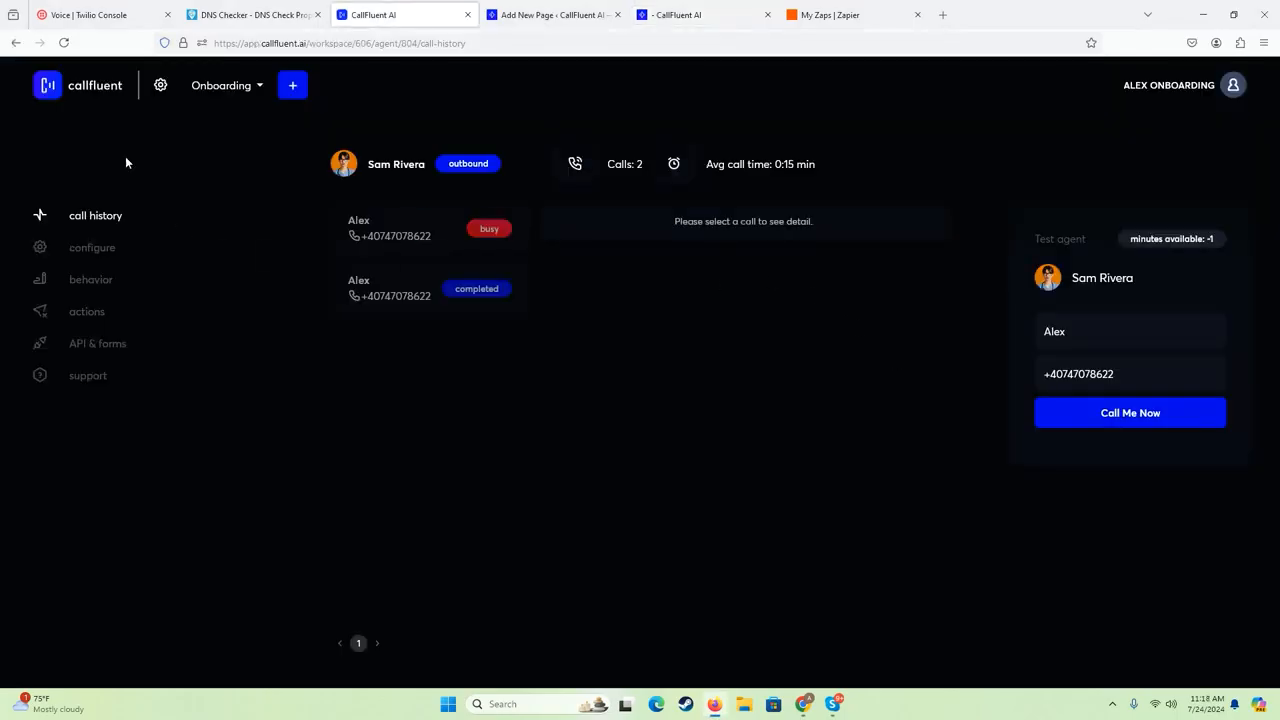
pyautogui.click(63, 42)
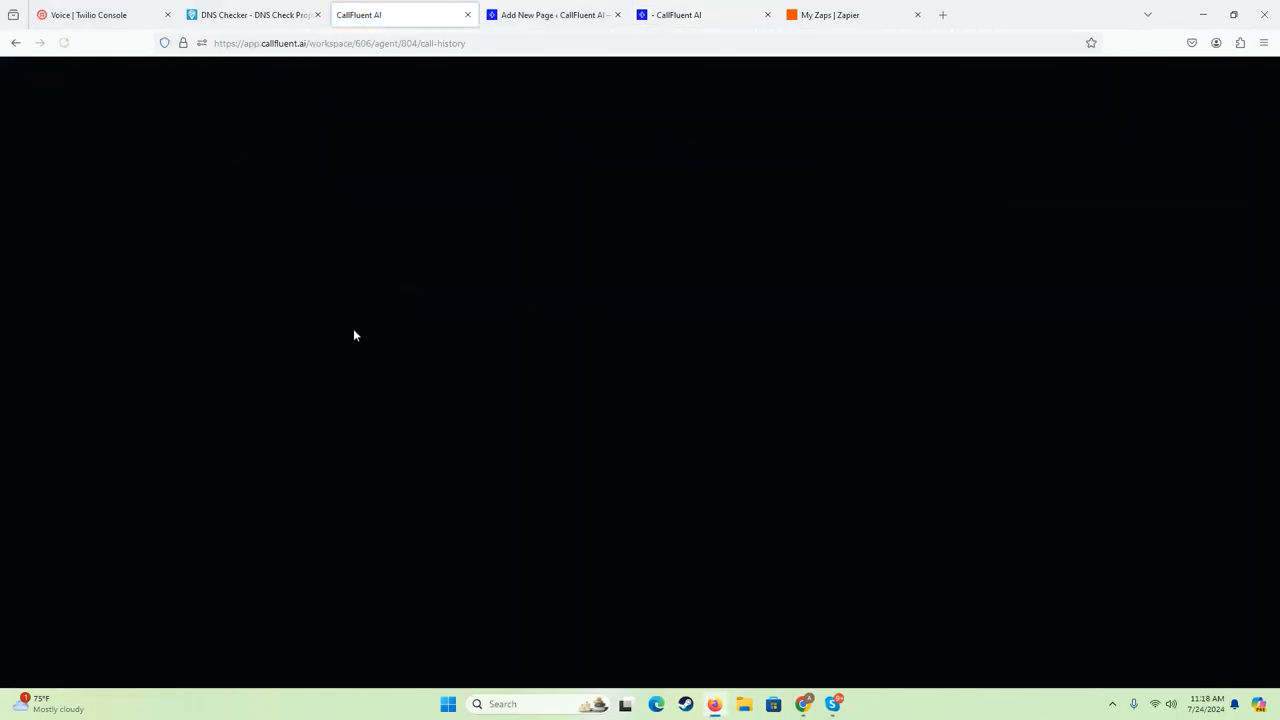
pyautogui.click(546, 14)
pyautogui.click(413, 8)
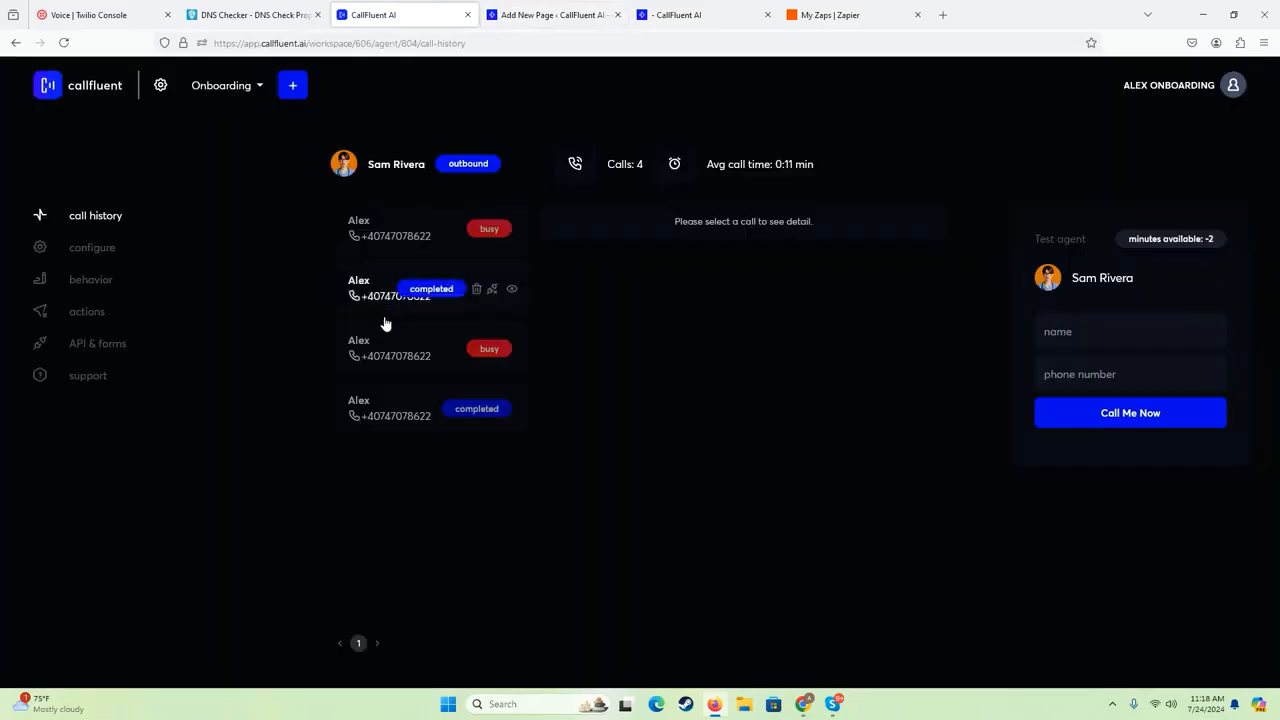
# - Open the agent's API & forms settings and look over the embed code and webhook field mappings
pyautogui.click(100, 346)
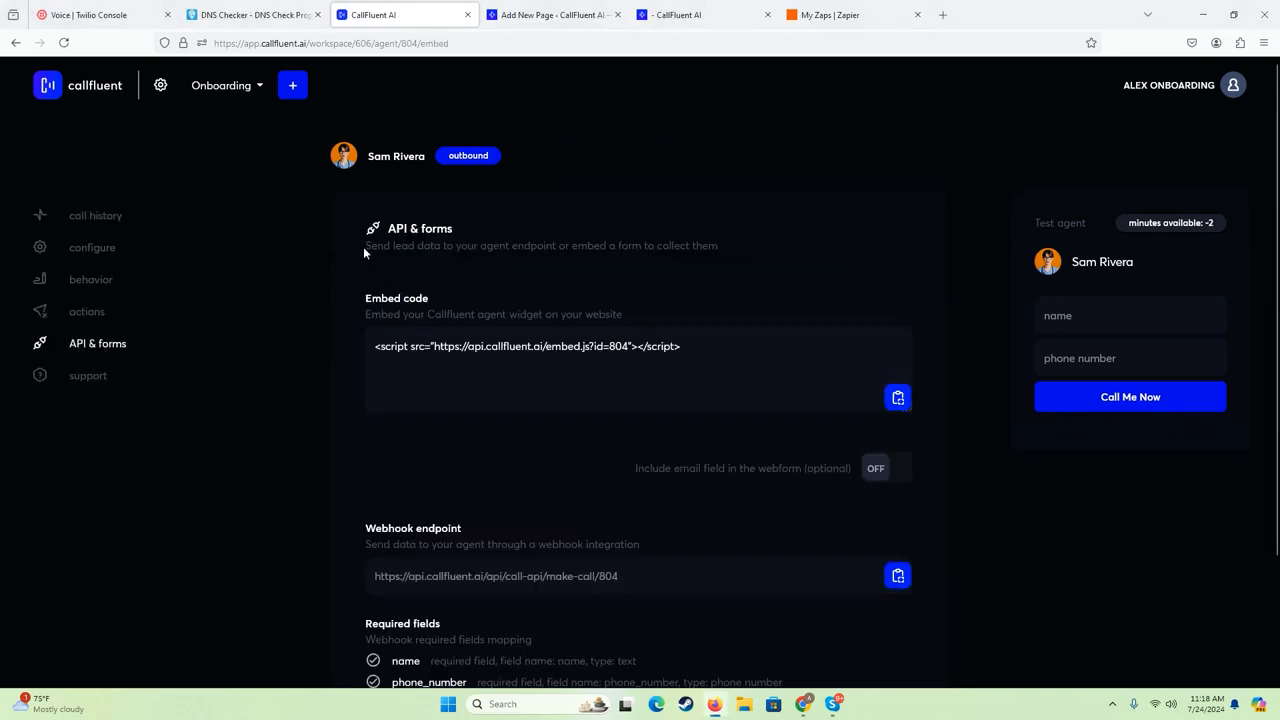
pyautogui.scroll(-1, 354, 350)
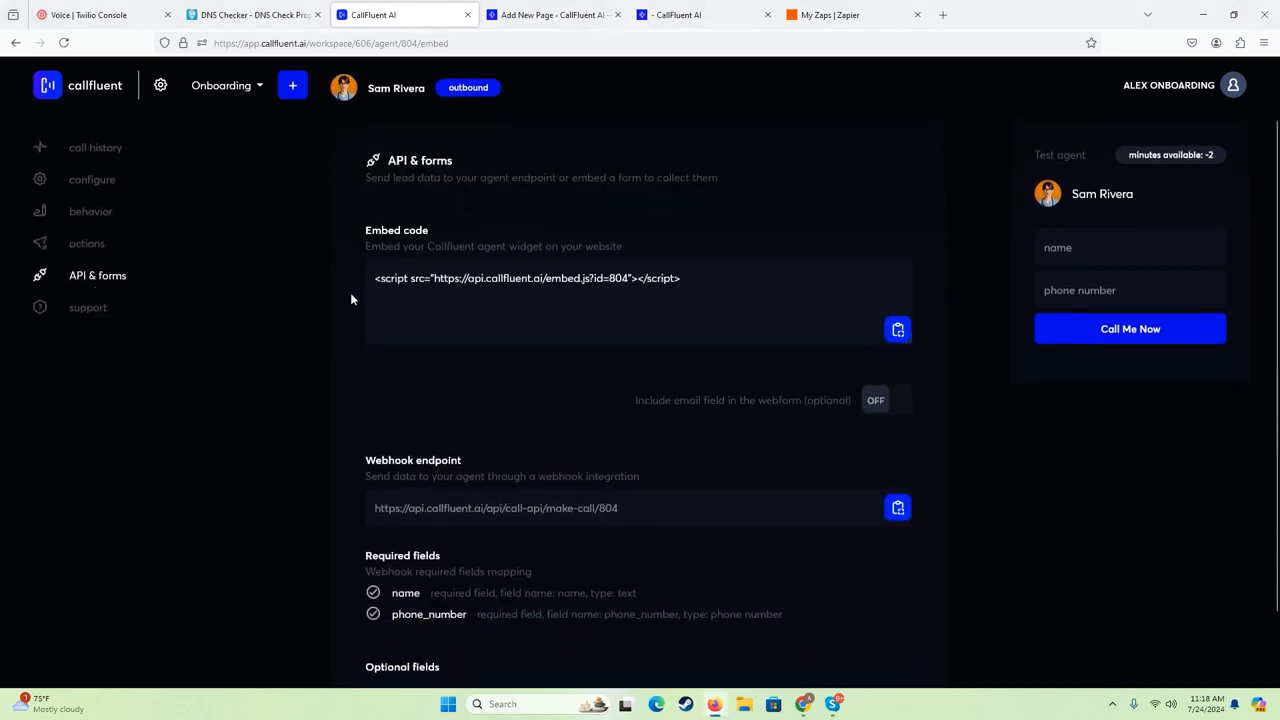
pyautogui.scroll(-1, 352, 297)
pyautogui.scroll(2, 351, 298)
# - Switch to the WordPress page editor and add an empty style element above the embed script in the Custom HTML block
pyautogui.click(692, 14)
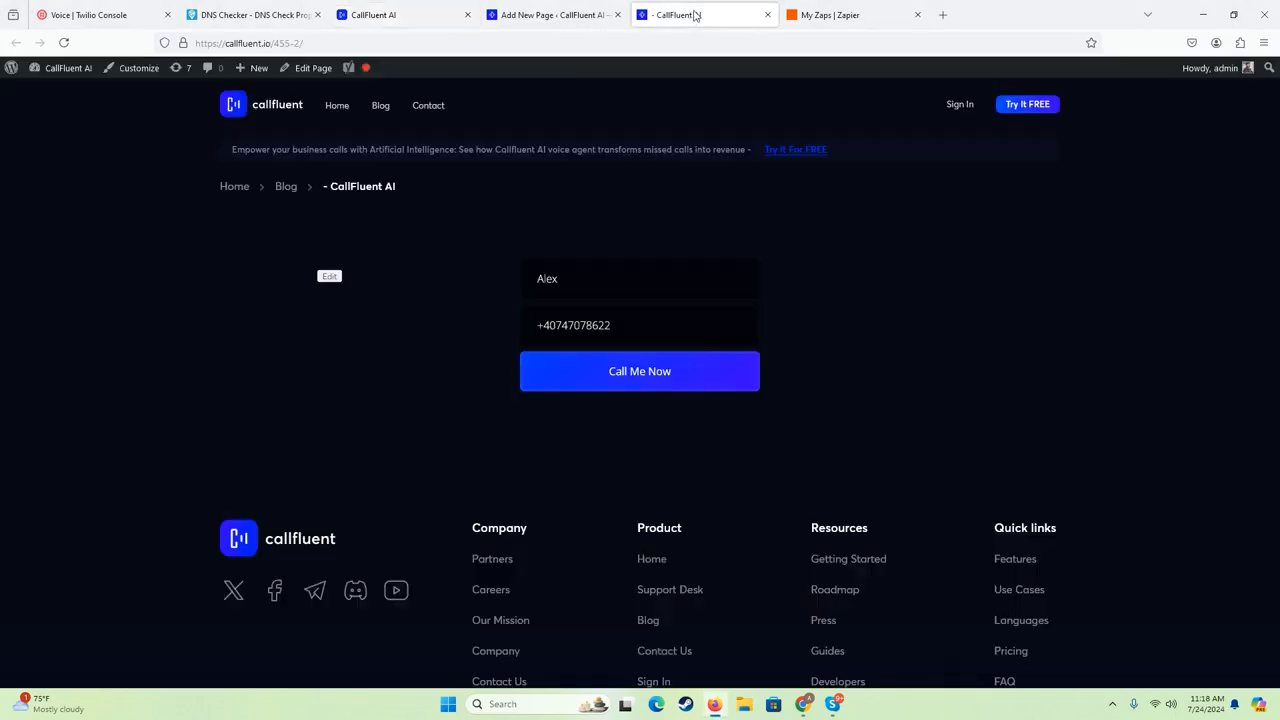
pyautogui.click(545, 14)
pyautogui.click(375, 198)
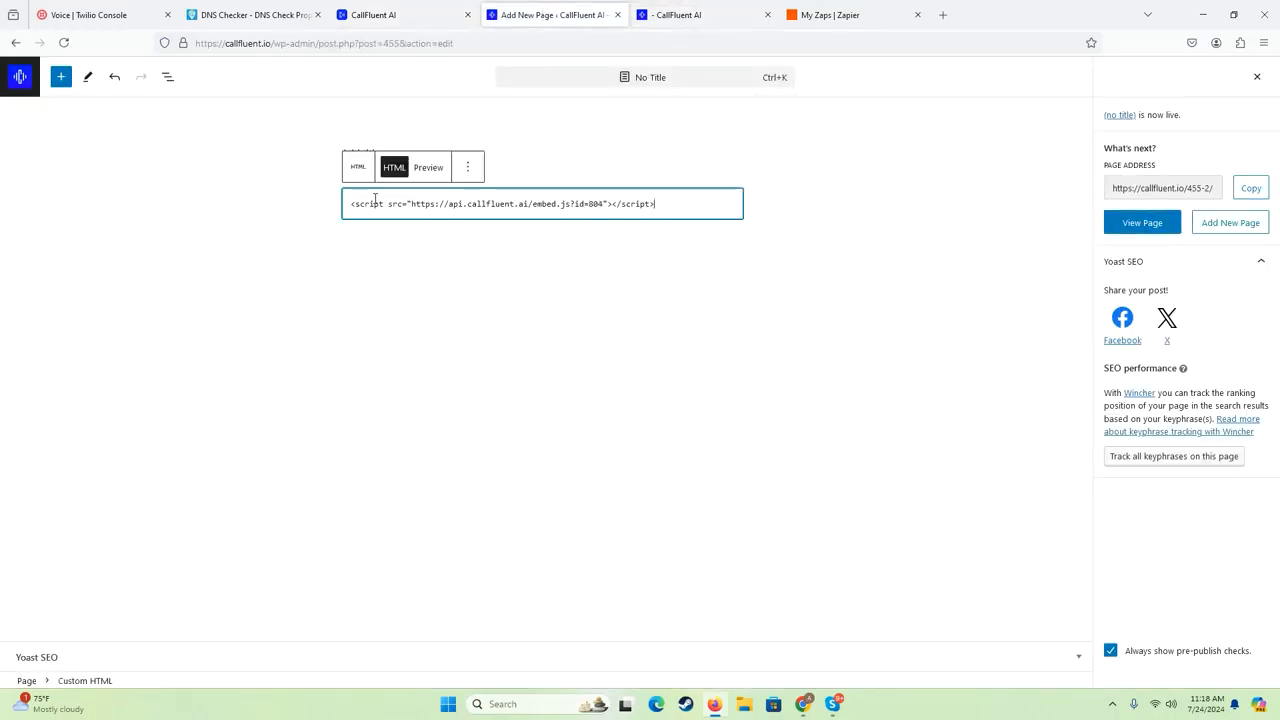
pyautogui.write('<style>')
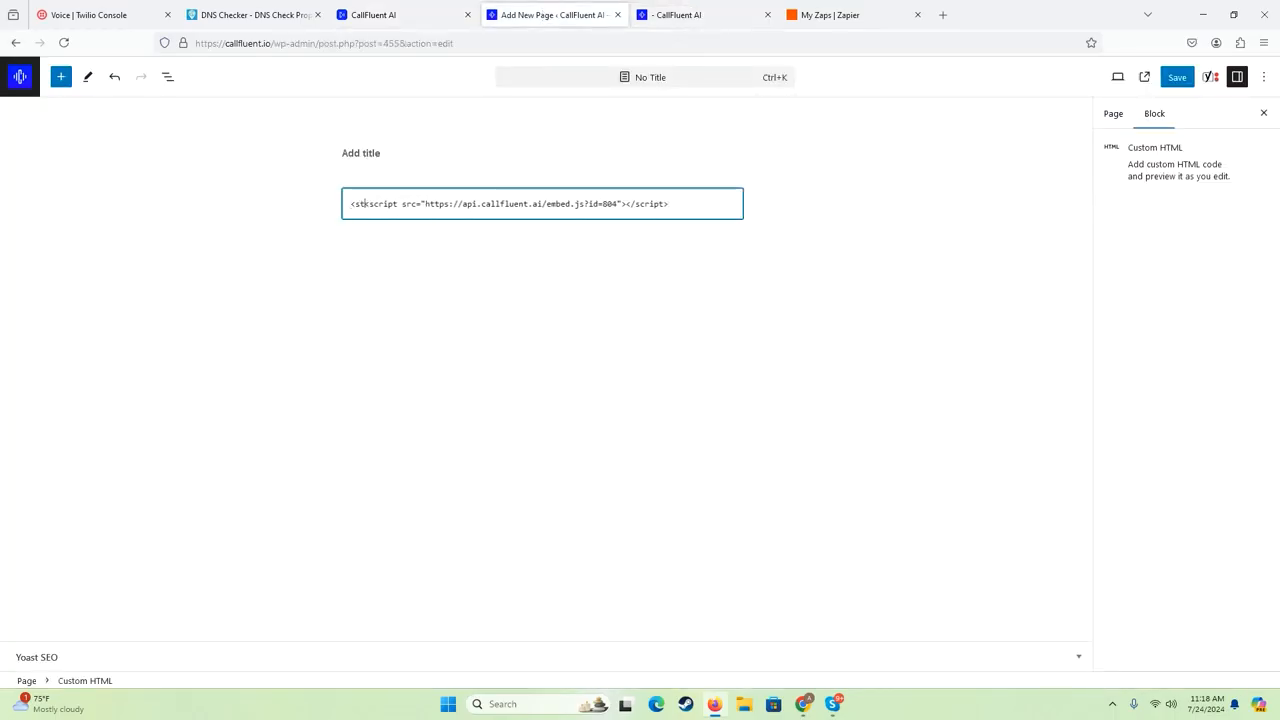
pyautogui.press('Return')
pyautogui.write('</style>')
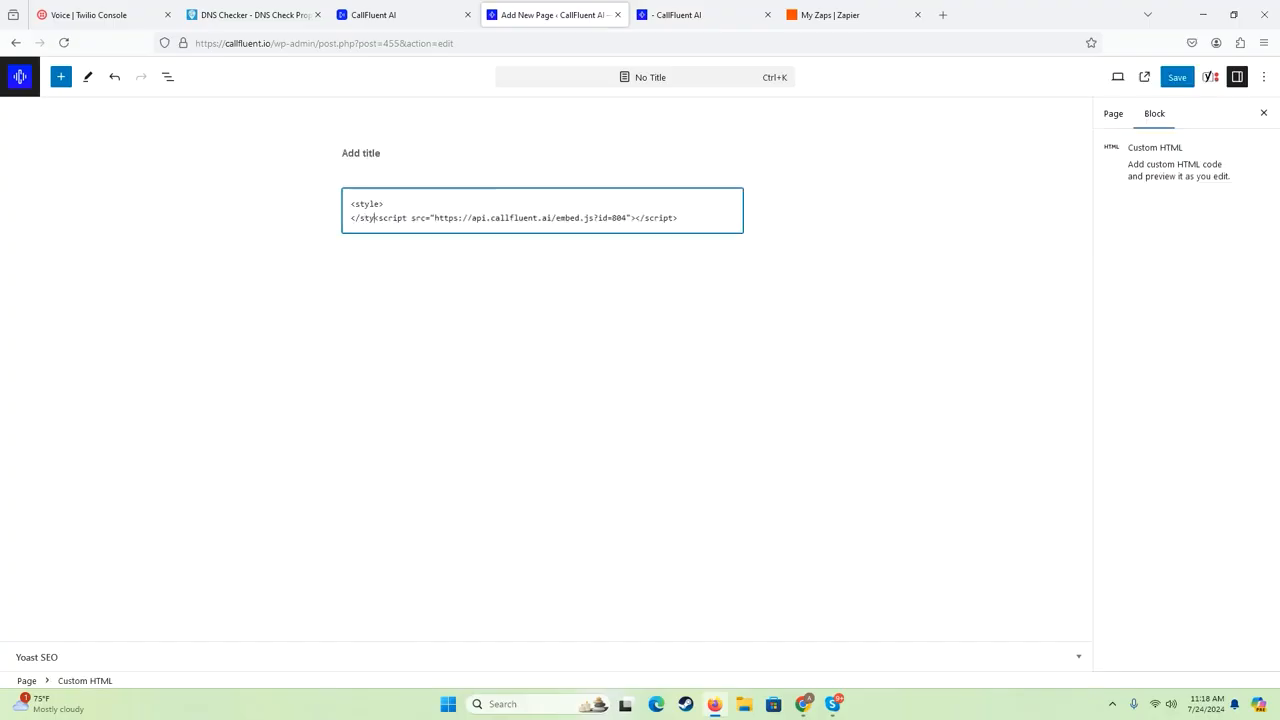
pyautogui.press('Return')
pyautogui.press('Return')
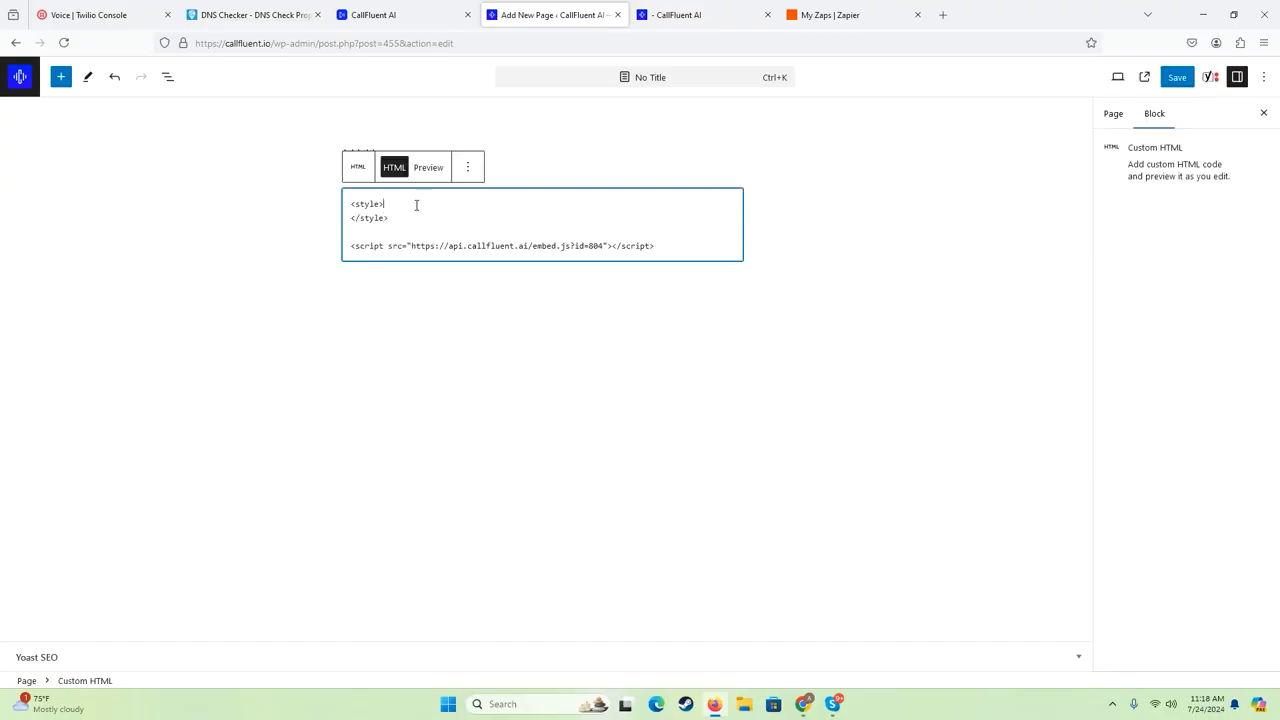
pyautogui.press('Return')
# - Inspect the embedded form's name field on the live page and pick out its container's class name, callfluent_paper
pyautogui.hotkey('ctrl', 'Tab')
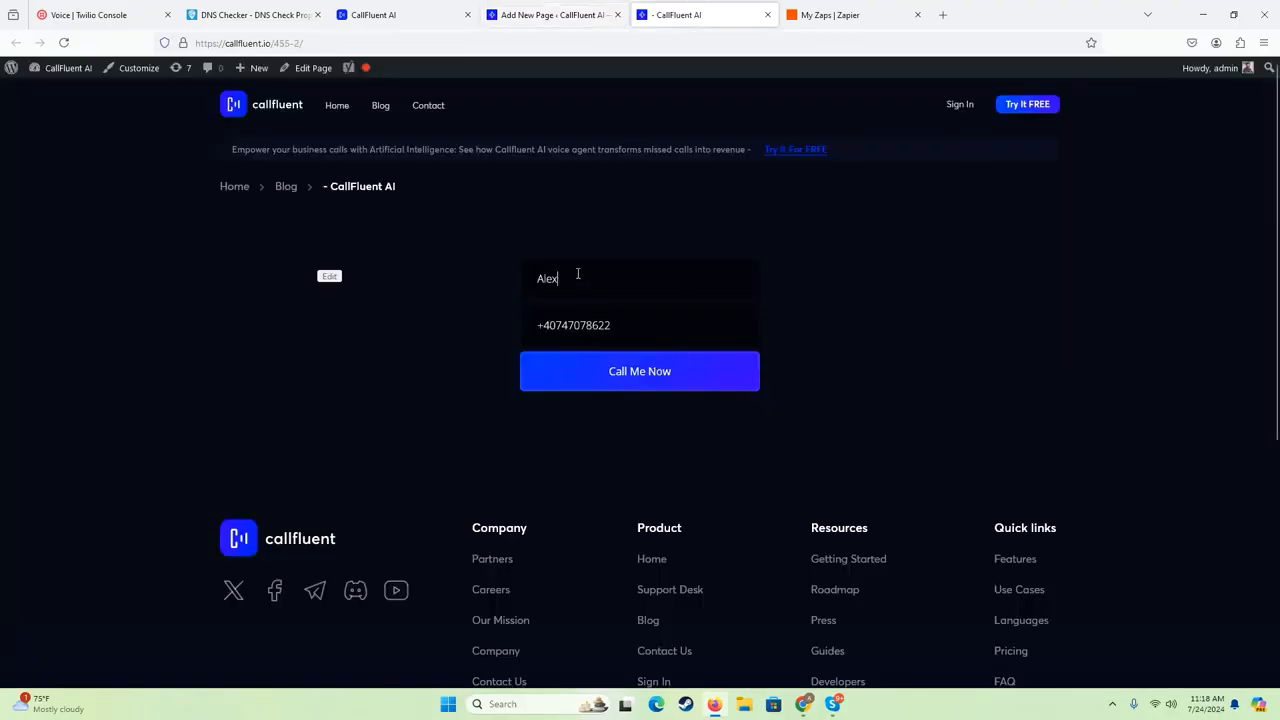
pyautogui.rightClick(577, 273)
pyautogui.click(625, 512)
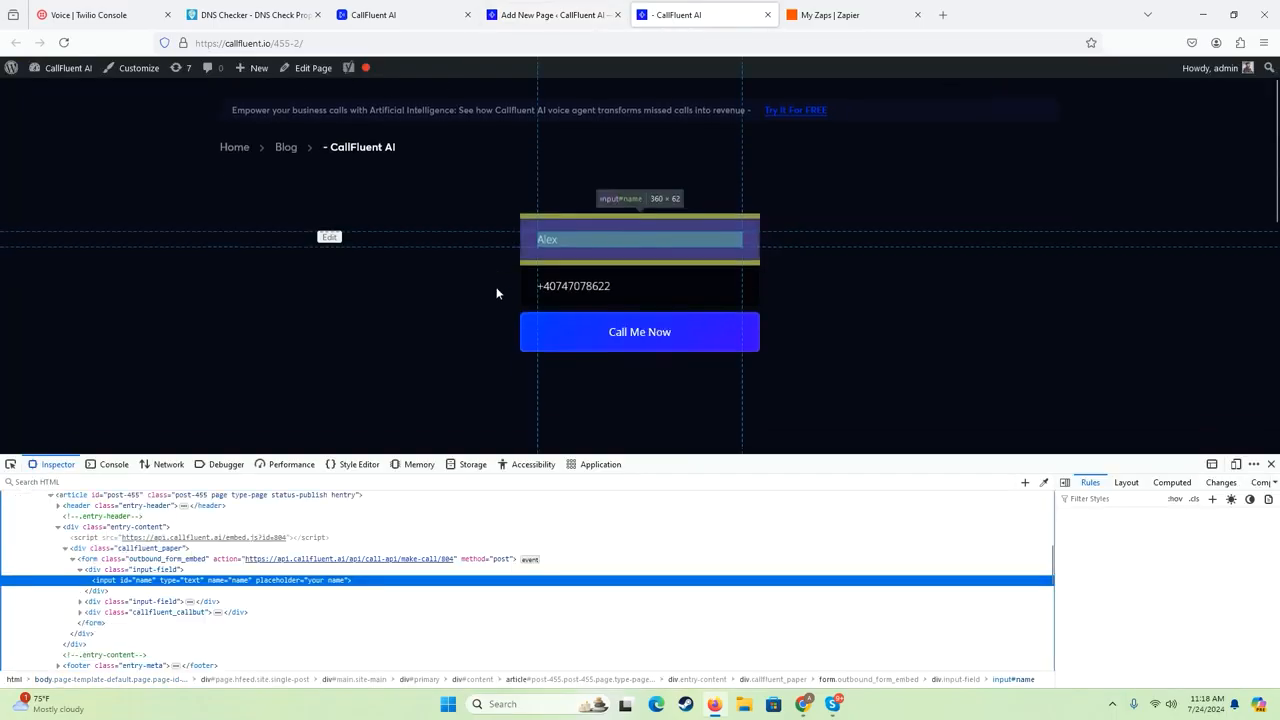
pyautogui.click(145, 549)
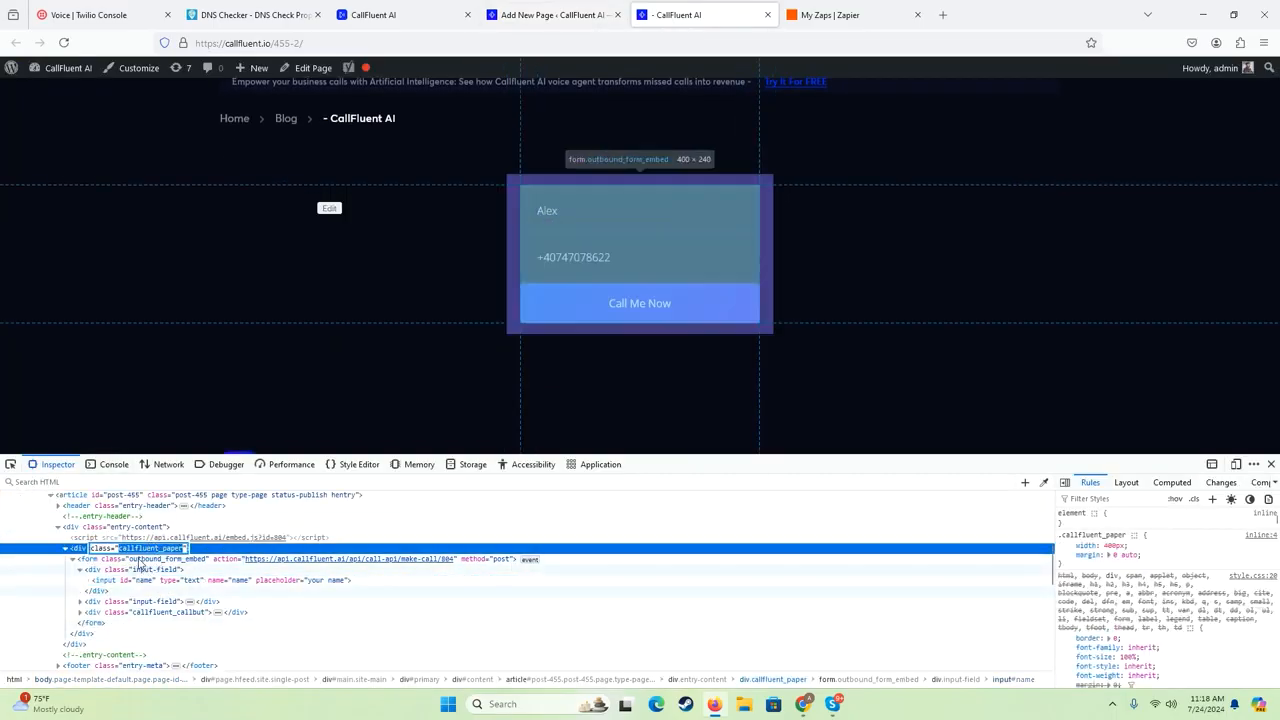
# - In the Custom HTML block's style element, add the rule ".callfluent_paper input { background:#fff !important; }"
pyautogui.click(539, 14)
pyautogui.write('.')
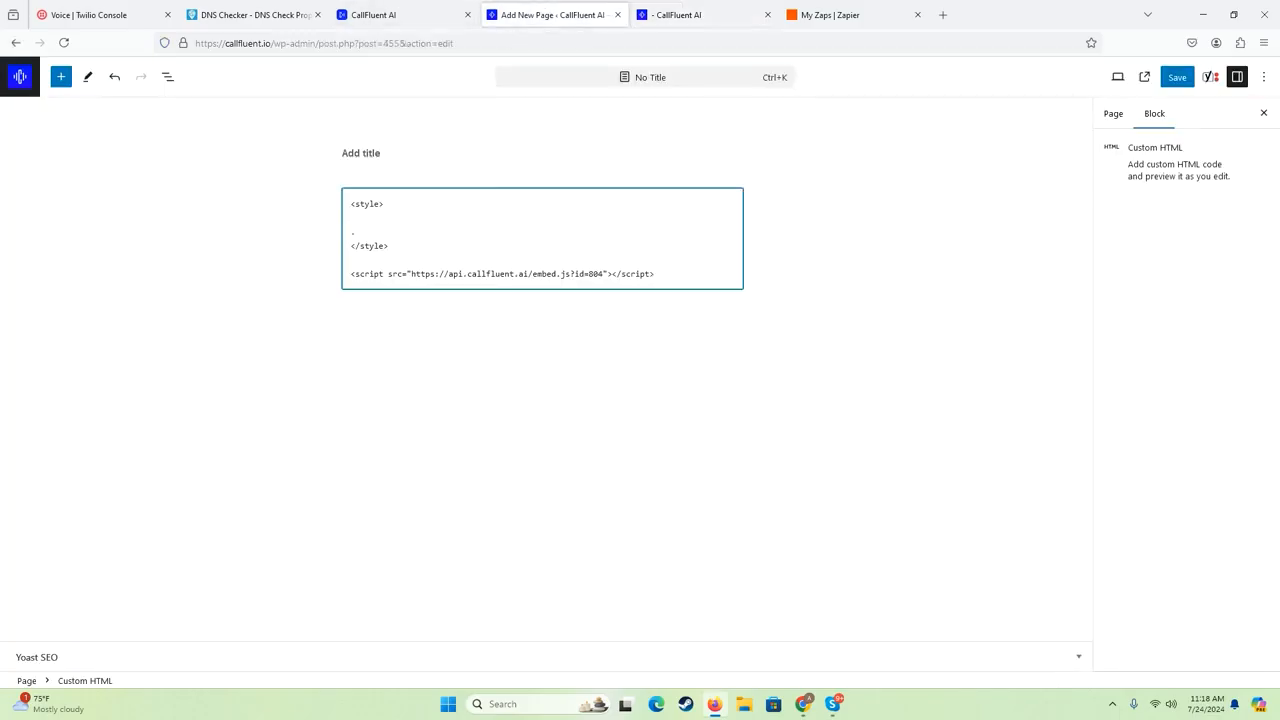
pyautogui.write('callfluent_paper input {')
pyautogui.press('Return')
pyautogui.write('background')
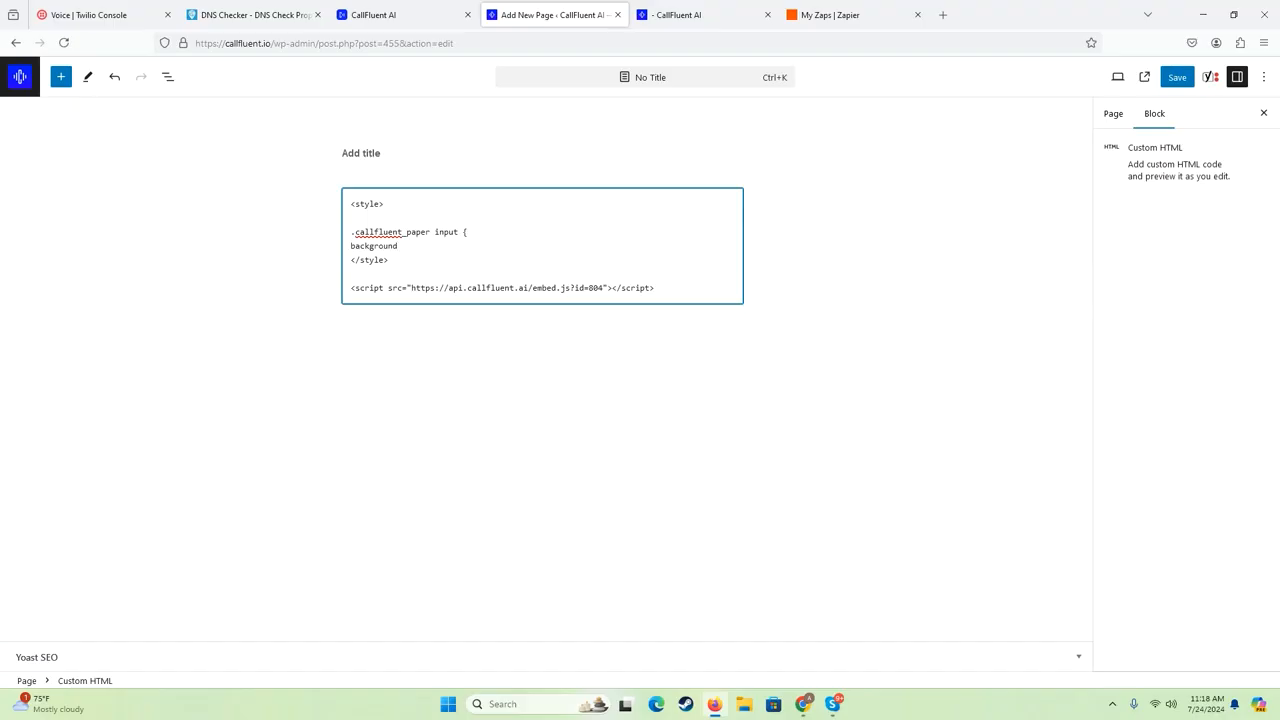
pyautogui.write(':#fff !important;')
pyautogui.press('Return')
pyautogui.write('}')
# - Save the WordPress page and reload its live version to check the restyled form fields
pyautogui.click(913, 241)
pyautogui.click(1177, 77)
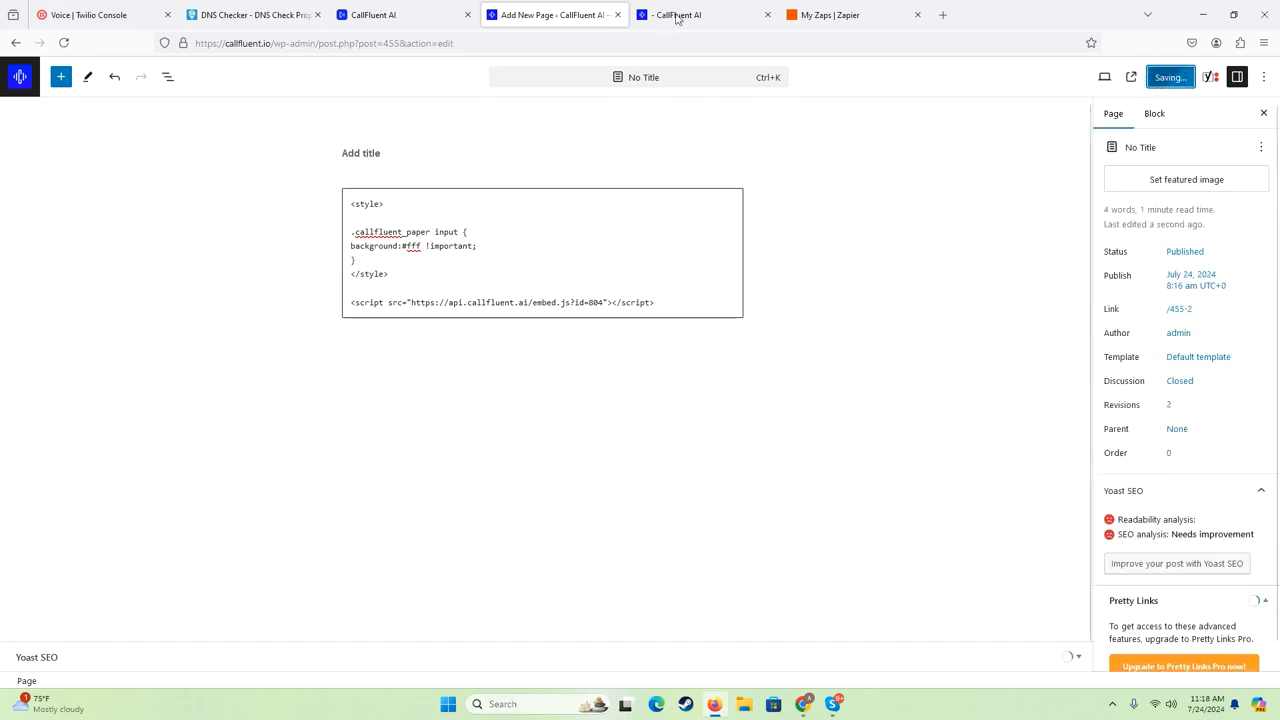
pyautogui.click(705, 15)
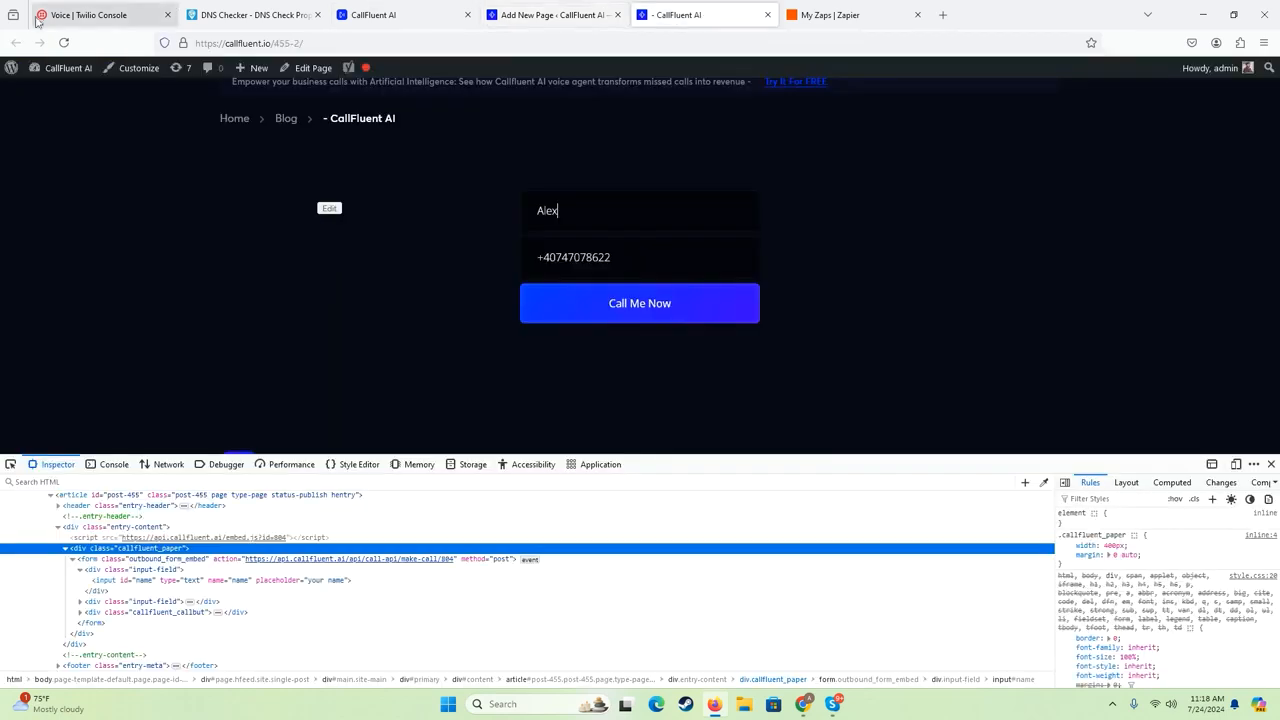
pyautogui.click(63, 42)
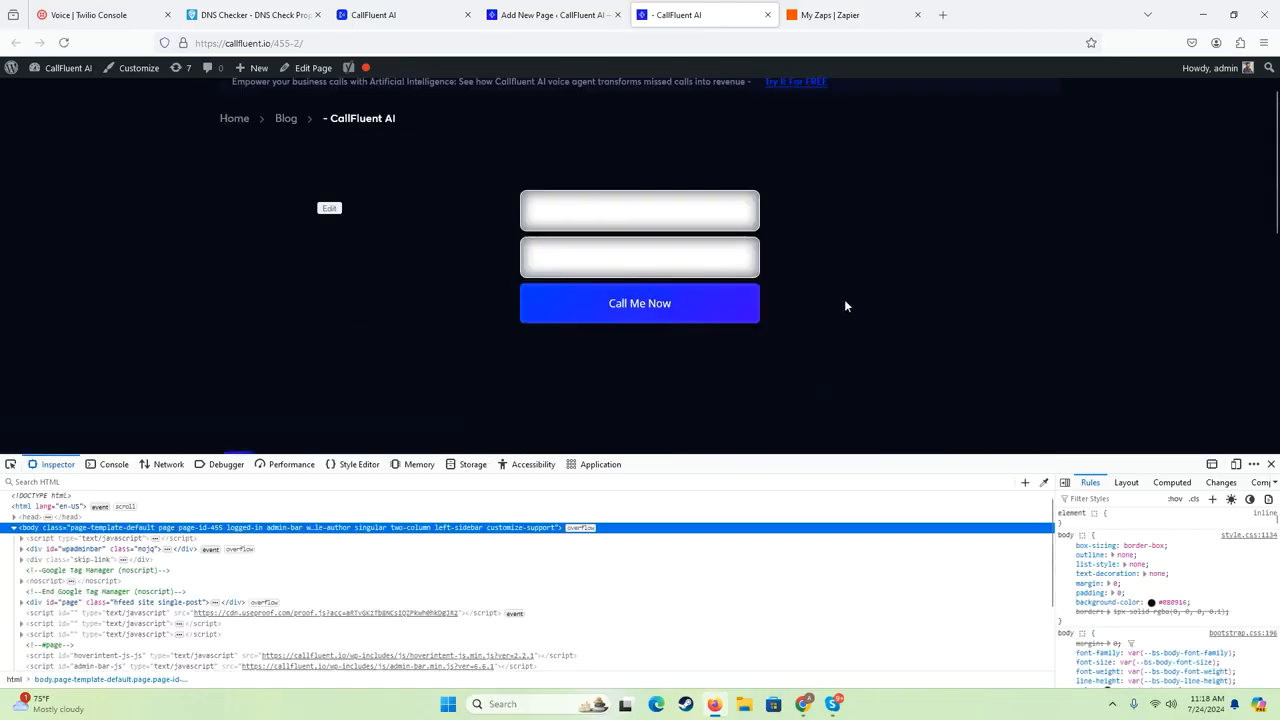
pyautogui.click(545, 206)
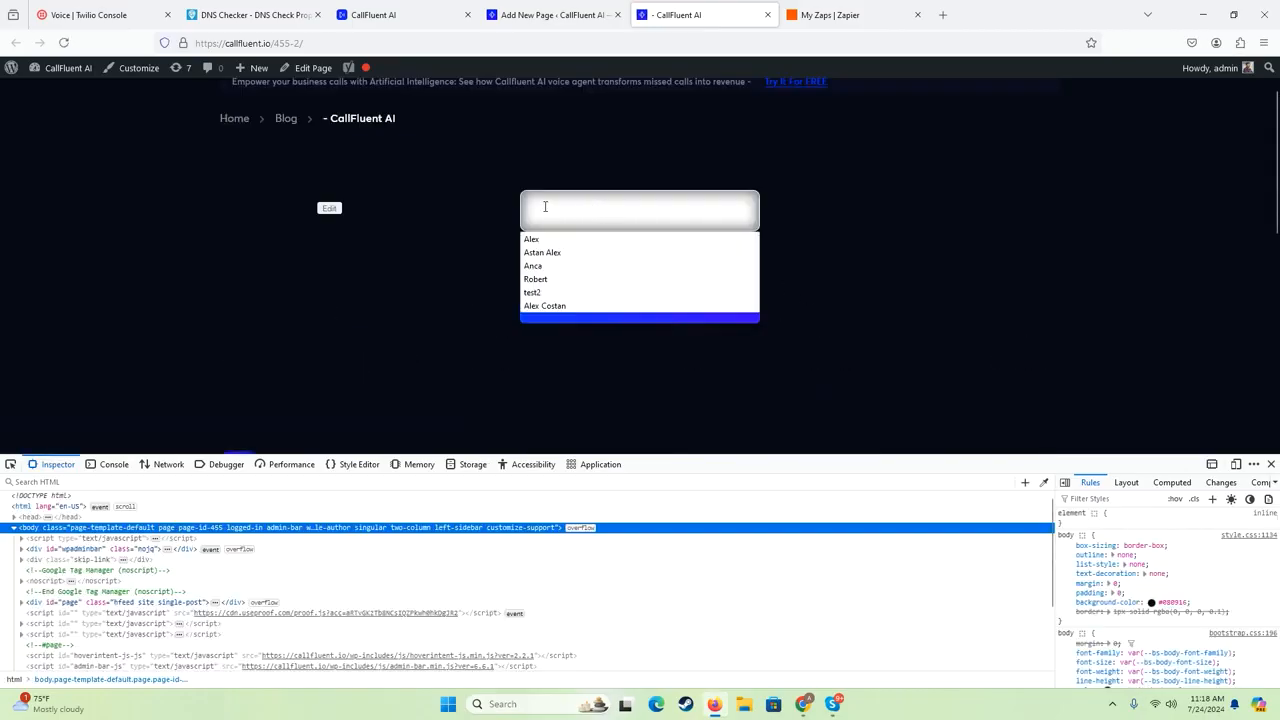
pyautogui.click(642, 182)
# - Review the Custom HTML block's style code against the live form and return to the agent's API & forms settings
pyautogui.click(547, 13)
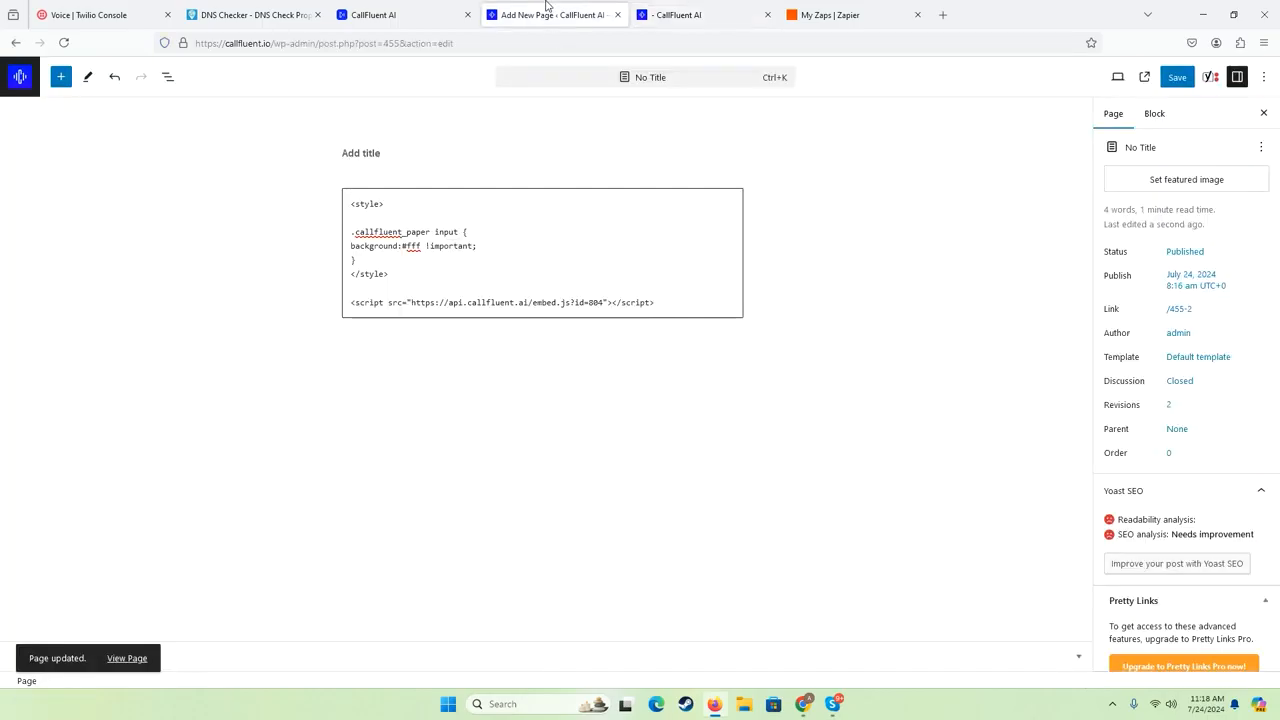
pyautogui.click(398, 270)
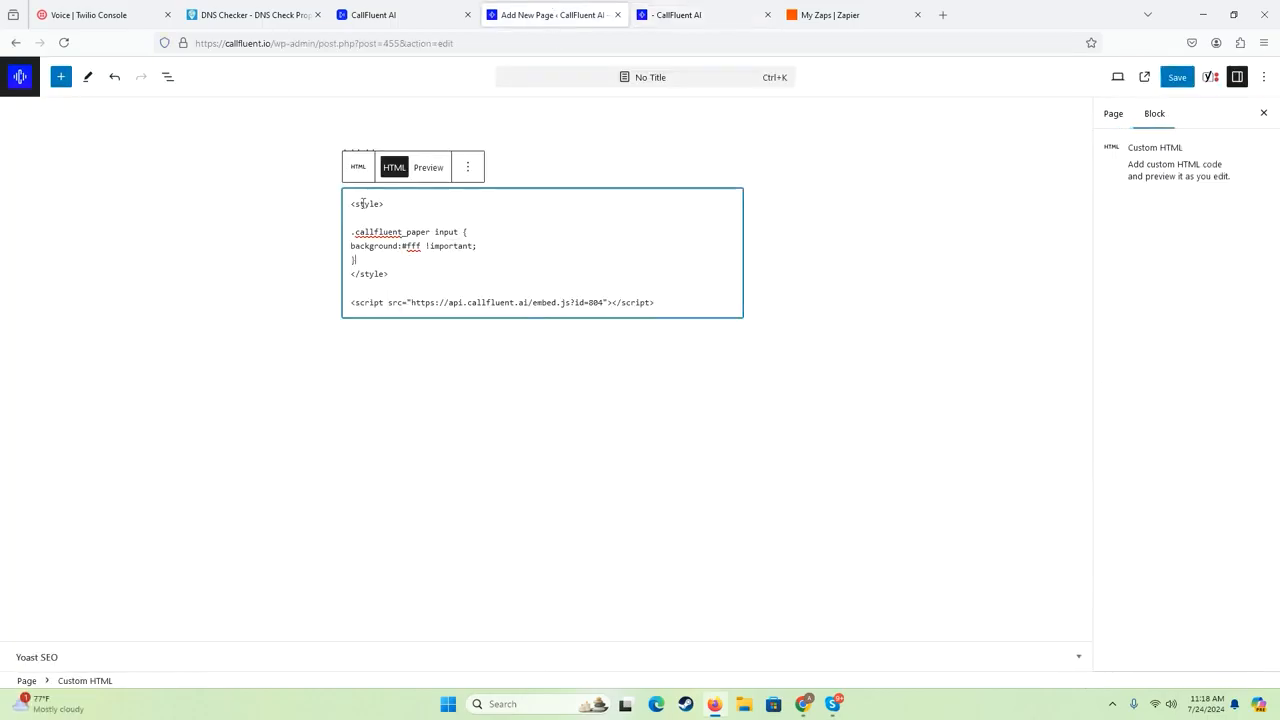
pyautogui.moveTo(354, 203)
pyautogui.mouseDown()
pyautogui.moveTo(399, 266)
pyautogui.moveTo(347, 201)
pyautogui.mouseUp()
pyautogui.click(349, 206)
pyautogui.click(400, 284)
pyautogui.click(700, 15)
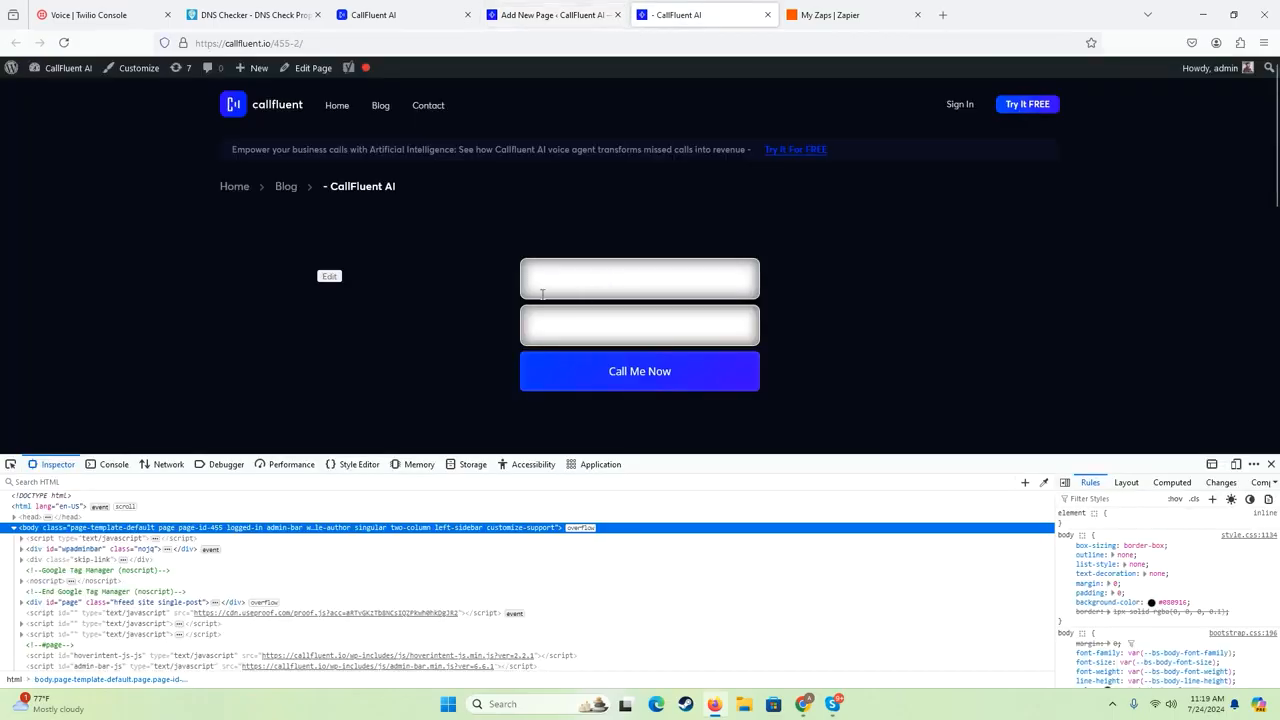
pyautogui.click(515, 14)
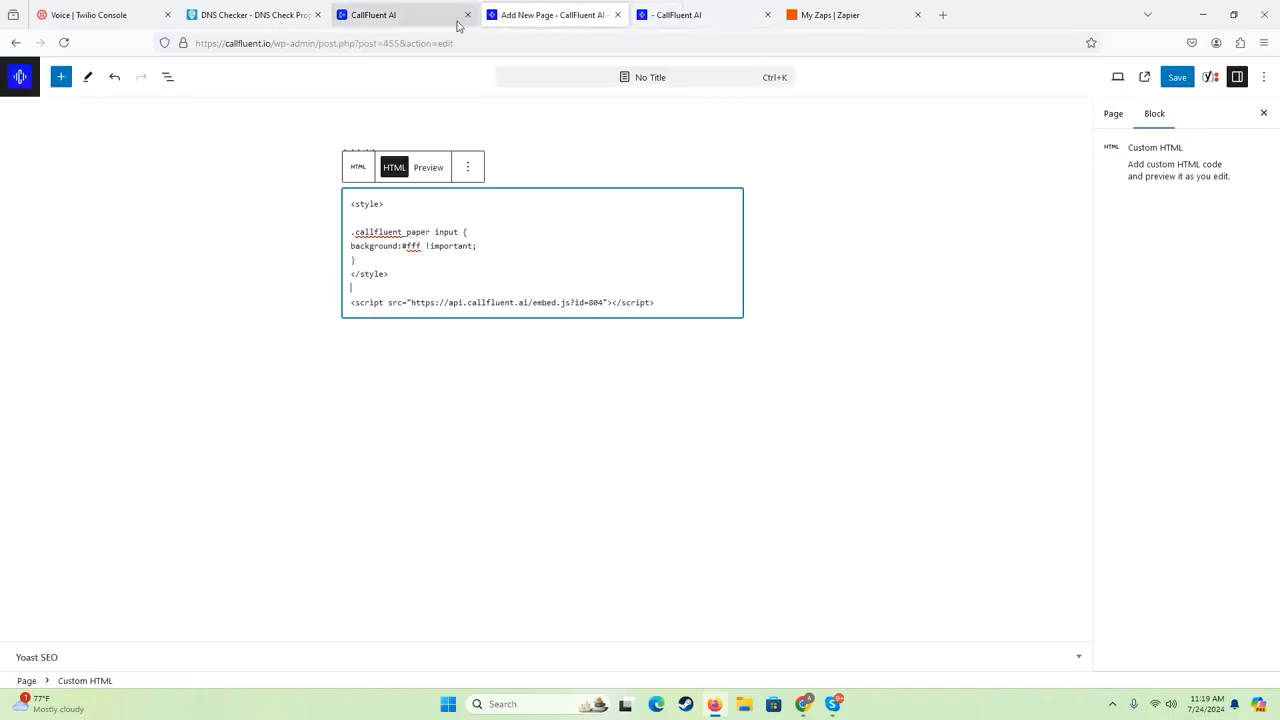
pyautogui.click(377, 8)
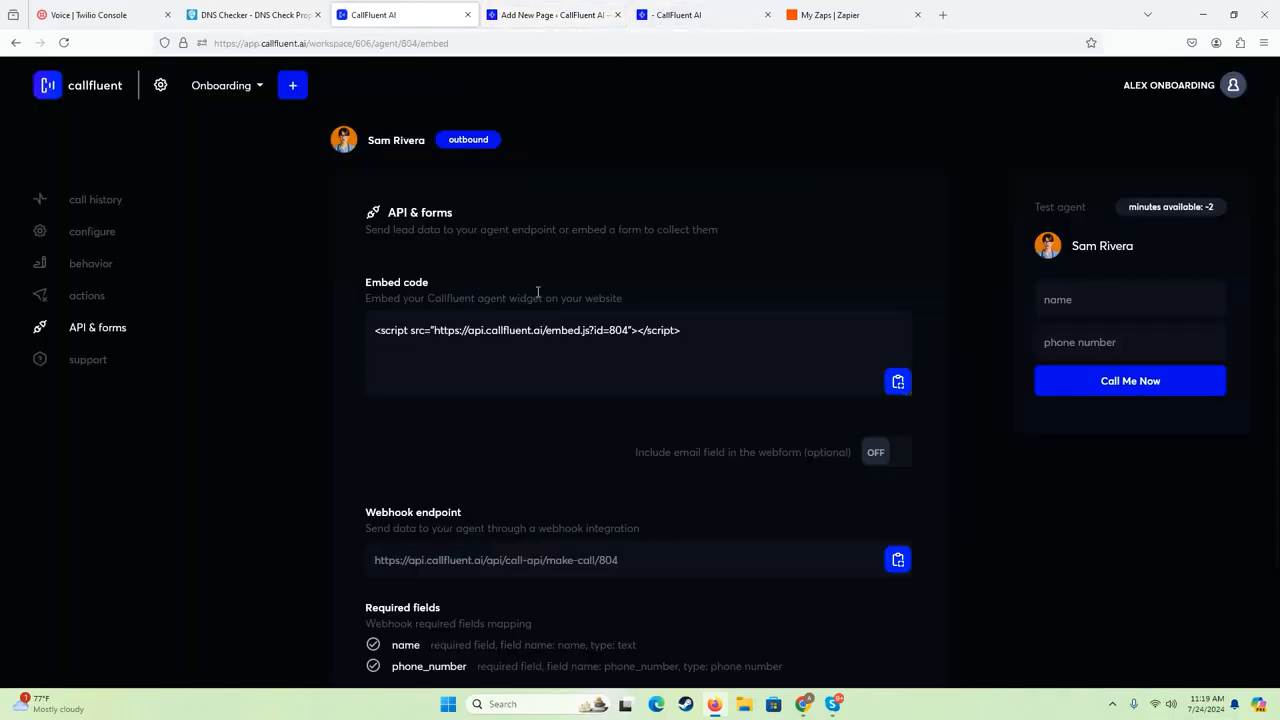
# - Review the agent's embed code, optional email field and webhook endpoint in the API & forms settings, dismissing the chat notifications
pyautogui.scroll(-1, 350, 265)
pyautogui.scroll(-1, 348, 280)
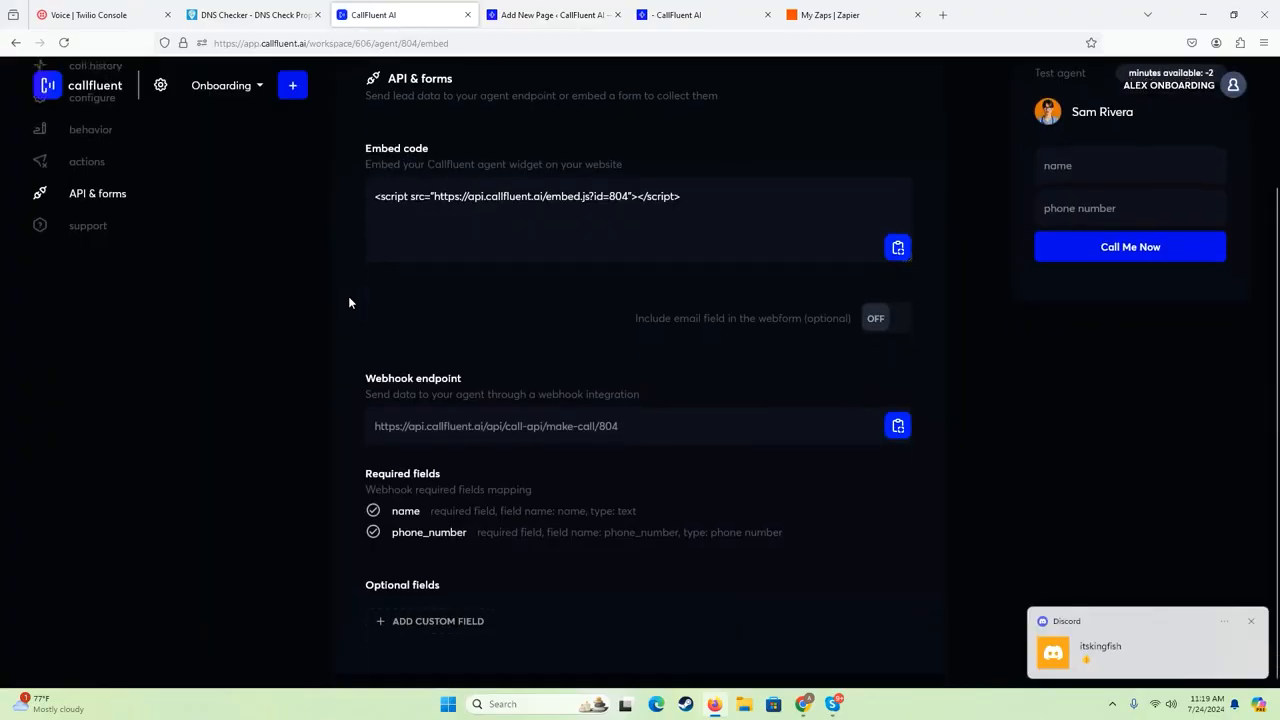
pyautogui.click(1250, 621)
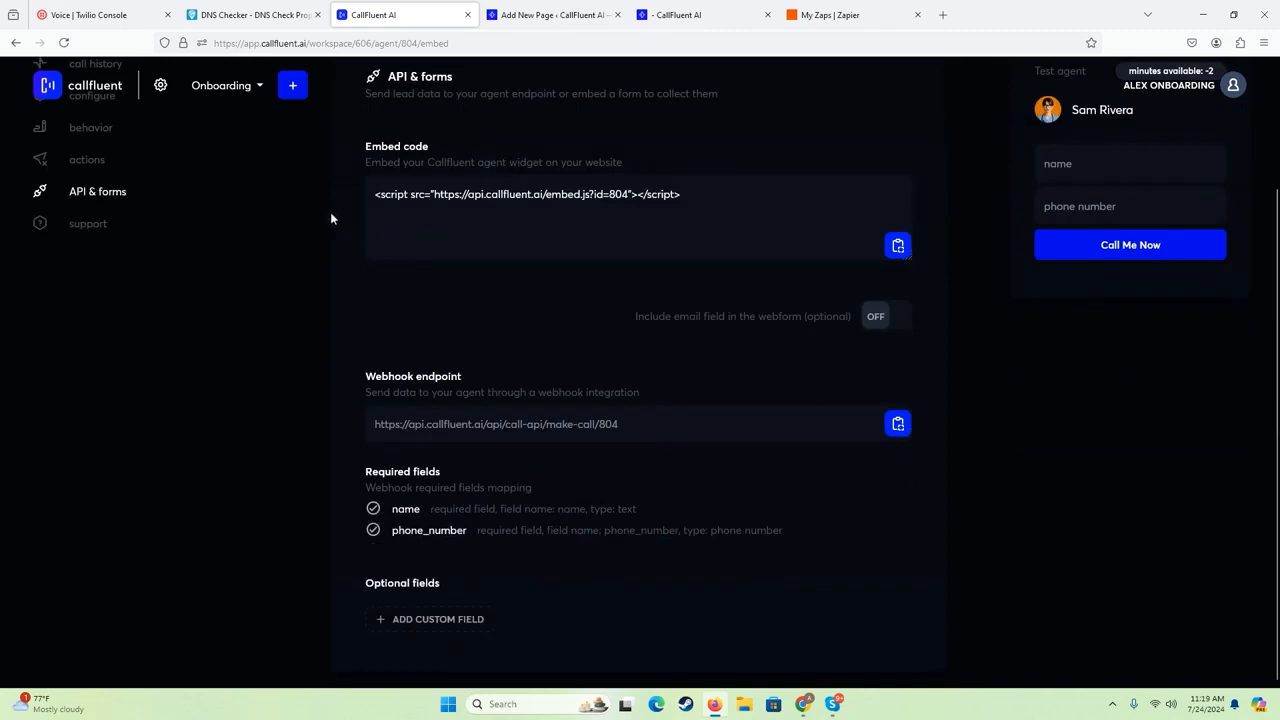
pyautogui.scroll(2, 320, 222)
pyautogui.scroll(-2, 360, 189)
pyautogui.scroll(2, 715, 297)
pyautogui.scroll(-2, 387, 392)
pyautogui.moveTo(366, 392); pyautogui.dragTo(636, 393)
pyautogui.click(875, 430)
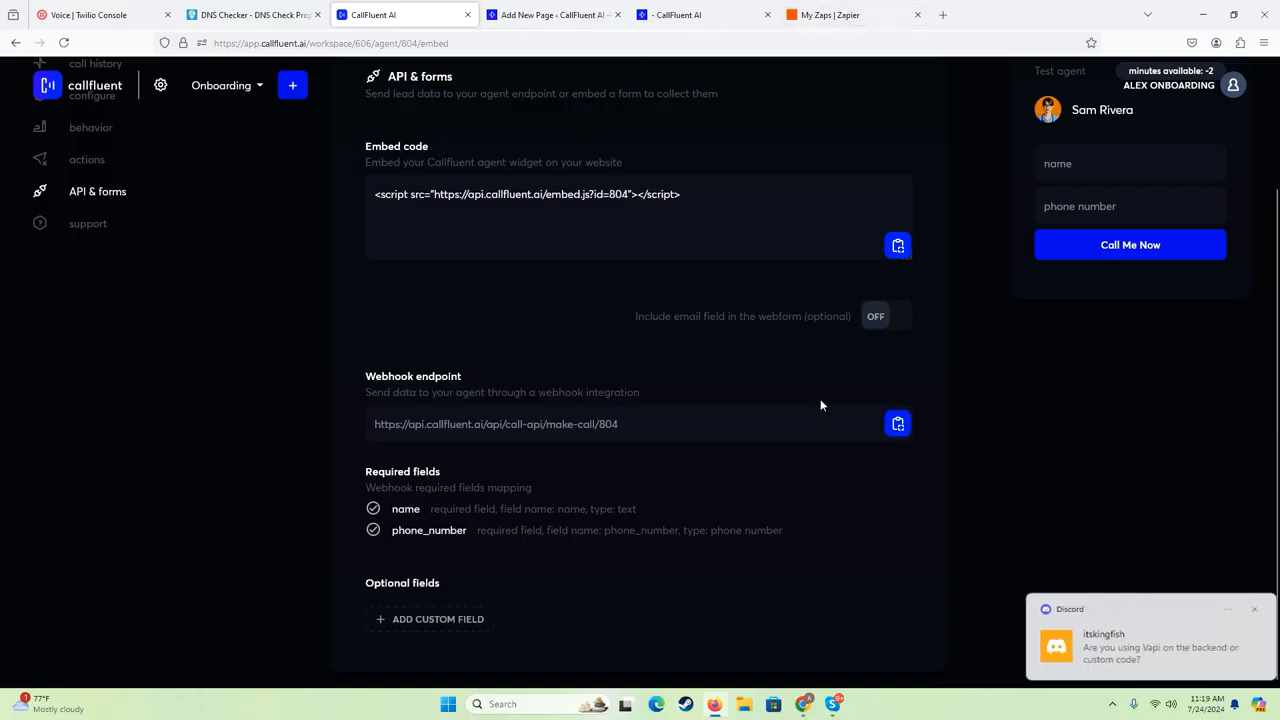
pyautogui.click(1250, 610)
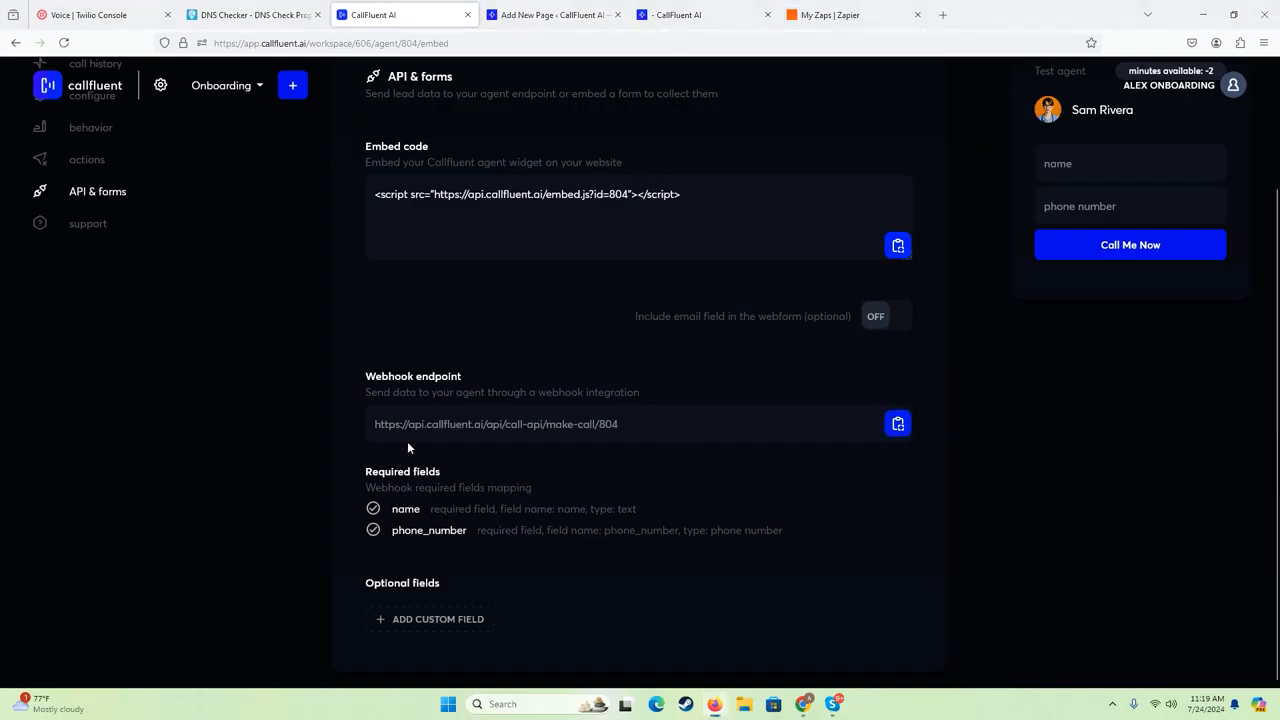
# - Examine the webhook's required fields mapping, checking the field names and types for name and phone_number
pyautogui.moveTo(393, 511); pyautogui.dragTo(415, 490)
pyautogui.click(583, 514)
pyautogui.moveTo(393, 510); pyautogui.dragTo(647, 510)
pyautogui.moveTo(782, 531); pyautogui.dragTo(392, 509)
pyautogui.click(769, 430)
pyautogui.scroll(2, 1056, 200)
pyautogui.scroll(-2, 1076, 265)
pyautogui.moveTo(572, 533); pyautogui.dragTo(604, 531)
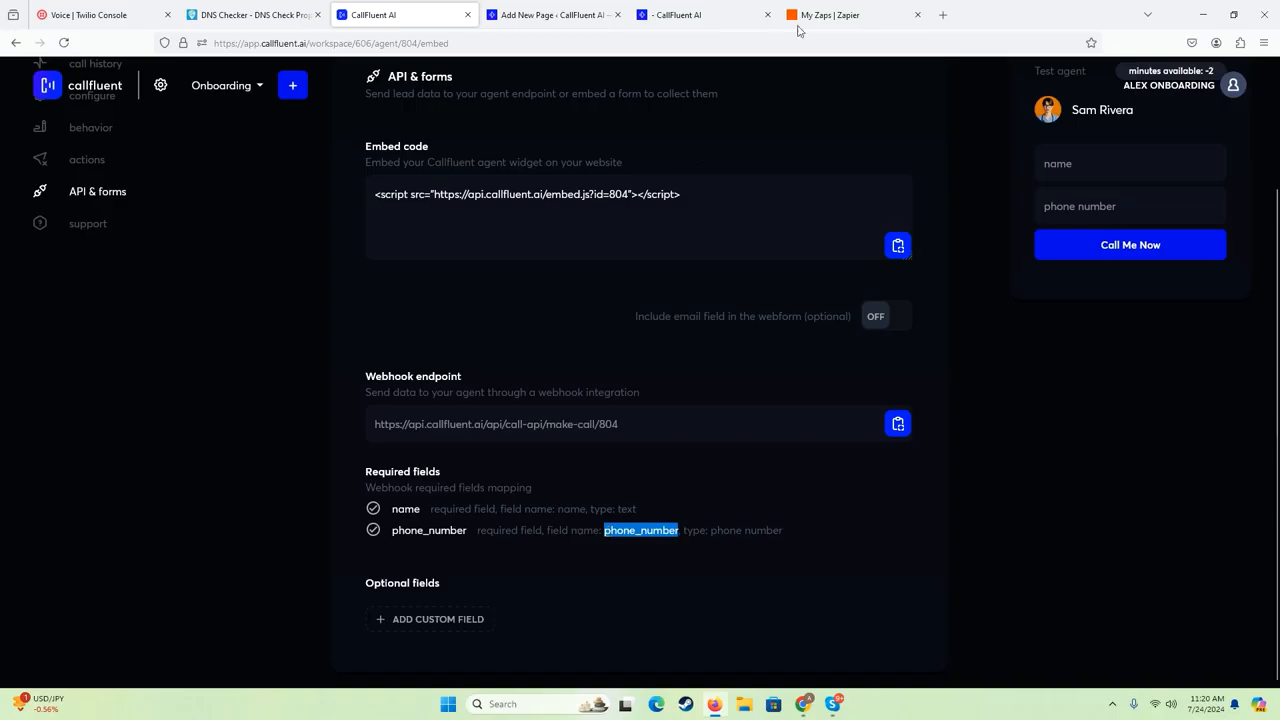
pyautogui.moveTo(605, 532); pyautogui.dragTo(675, 532)
pyautogui.click(592, 525)
pyautogui.doubleClick(568, 509)
pyautogui.click(585, 513)
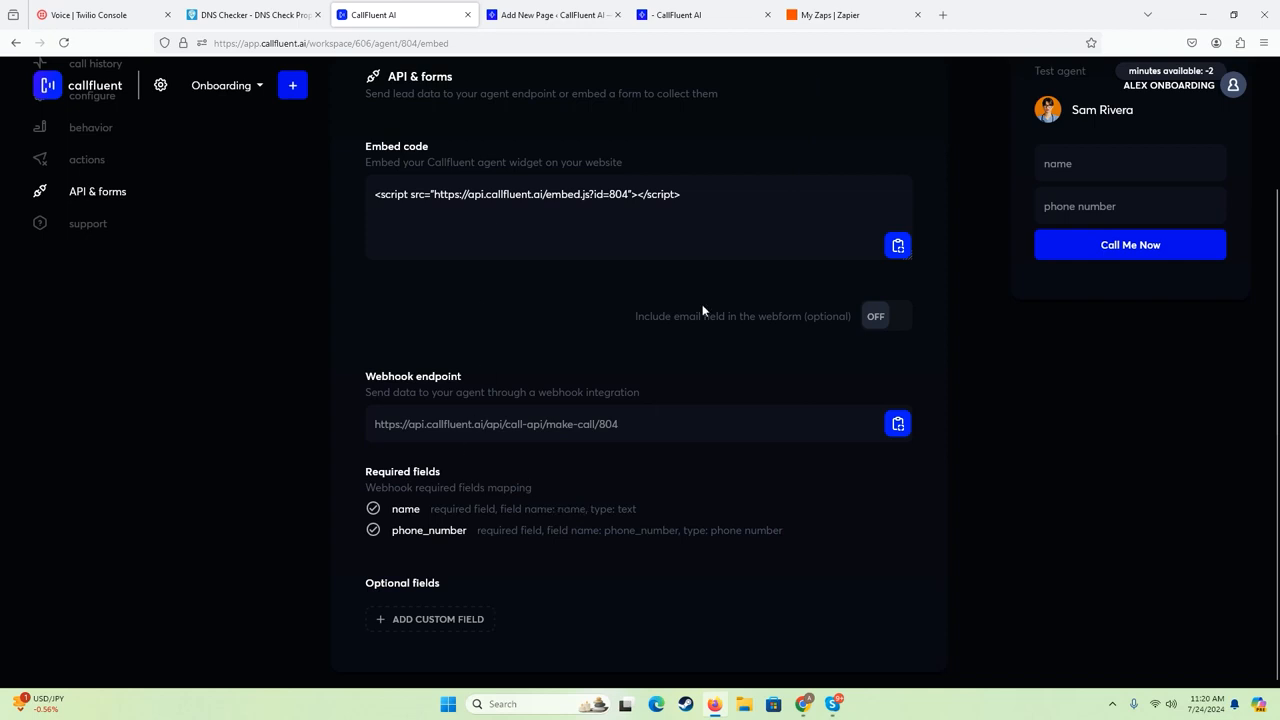
# - Switch to Zapier and create a new Zap
pyautogui.click(841, 17)
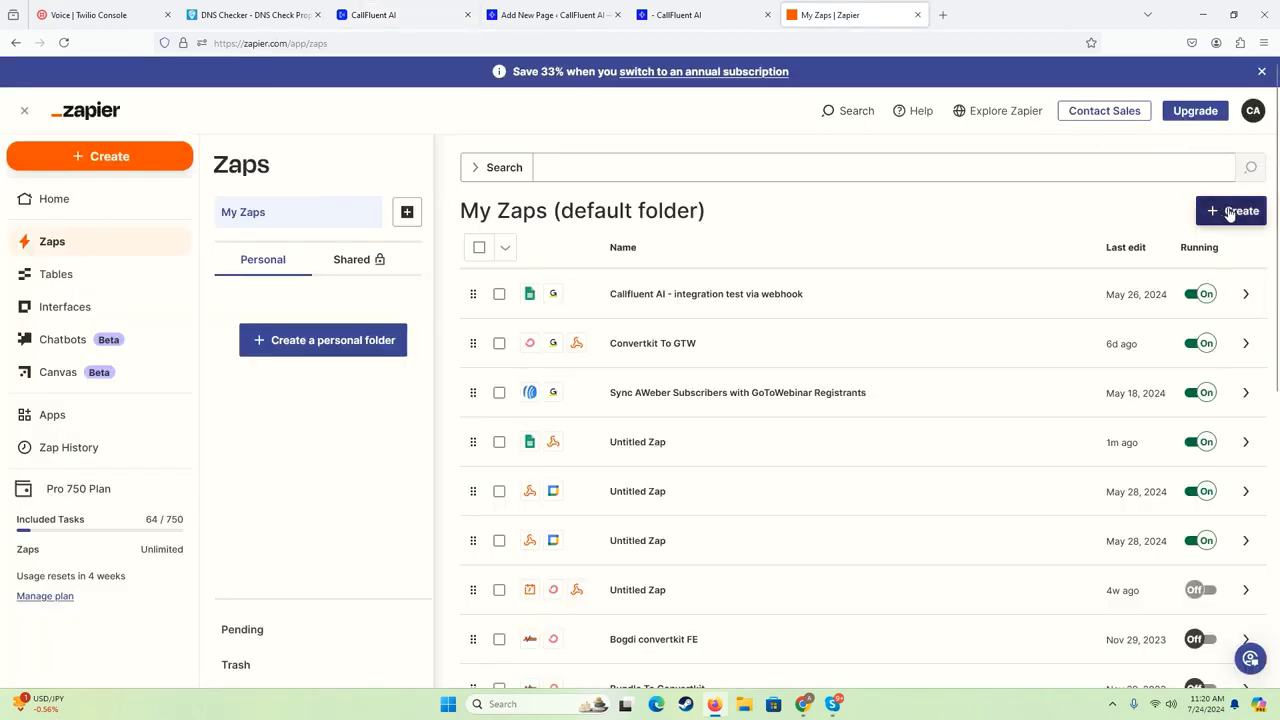
pyautogui.click(1230, 214)
pyautogui.click(1195, 253)
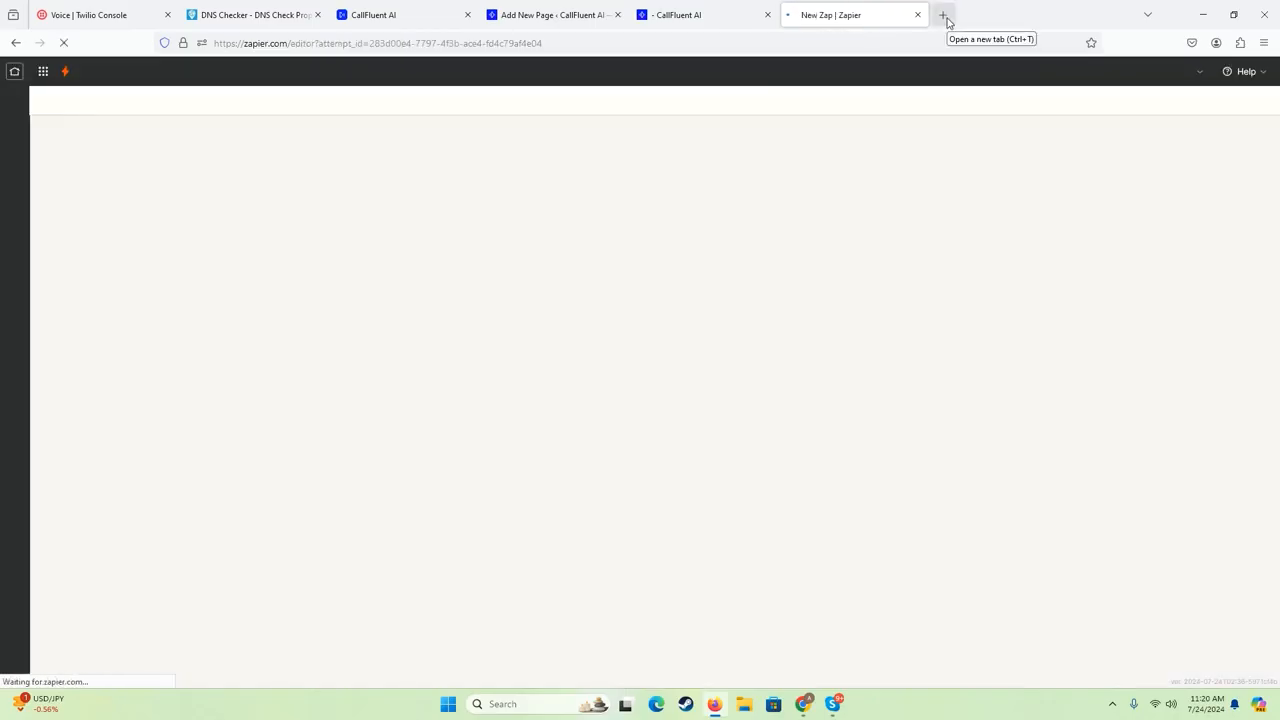
# - Open Google Sheets in a new browser tab
pyautogui.click(943, 16)
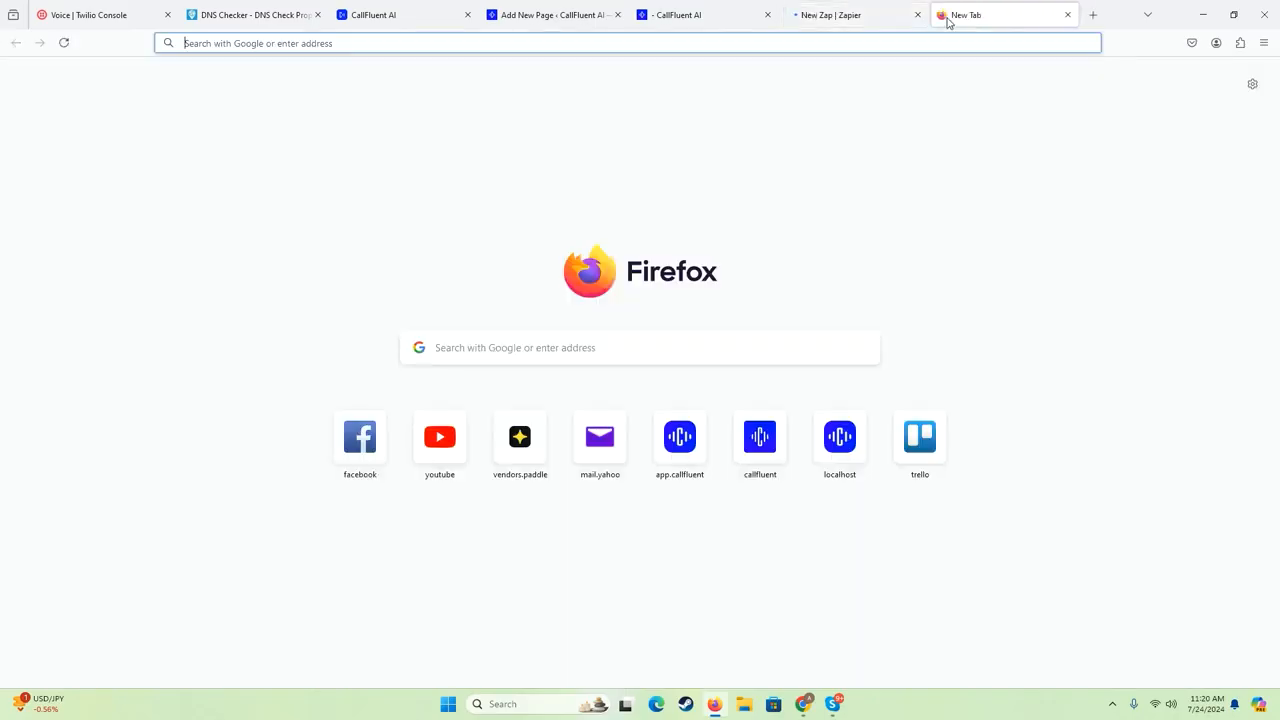
pyautogui.write('shhet')
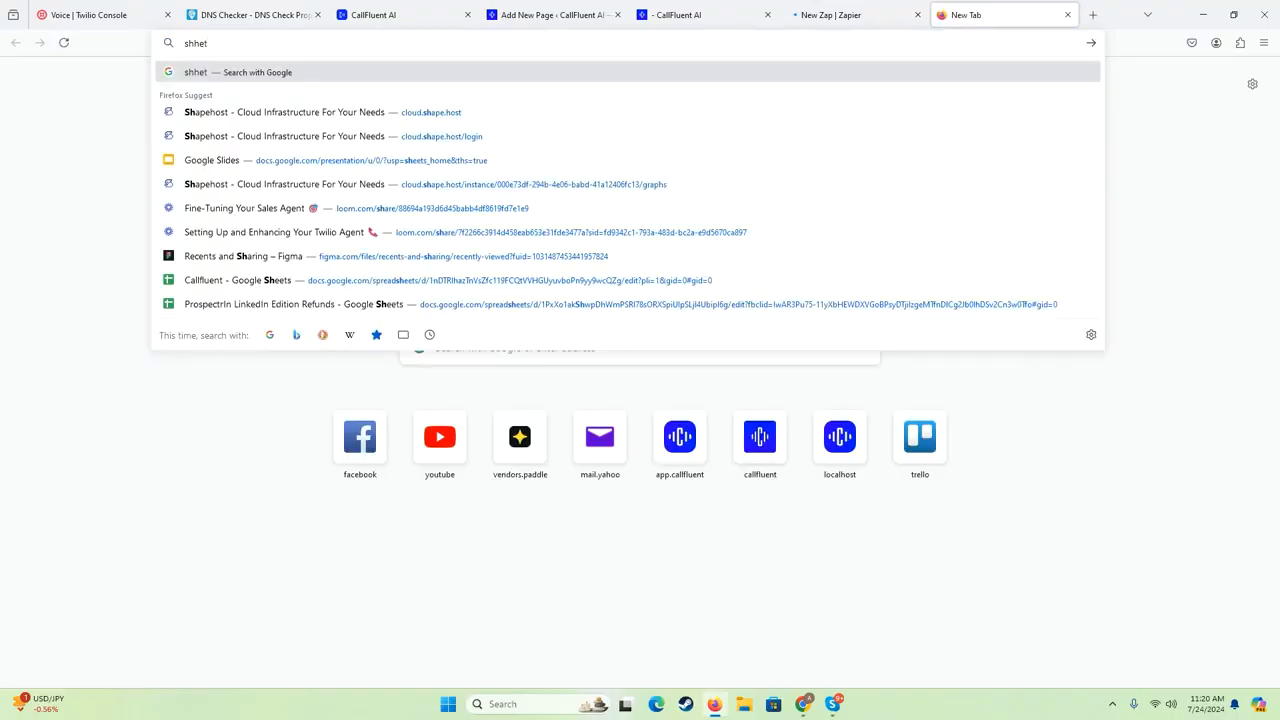
pyautogui.hotkey('ctrl', 'a')
pyautogui.write('google')
pyautogui.hotkey('ctrl', 'a')
pyautogui.write('sh')
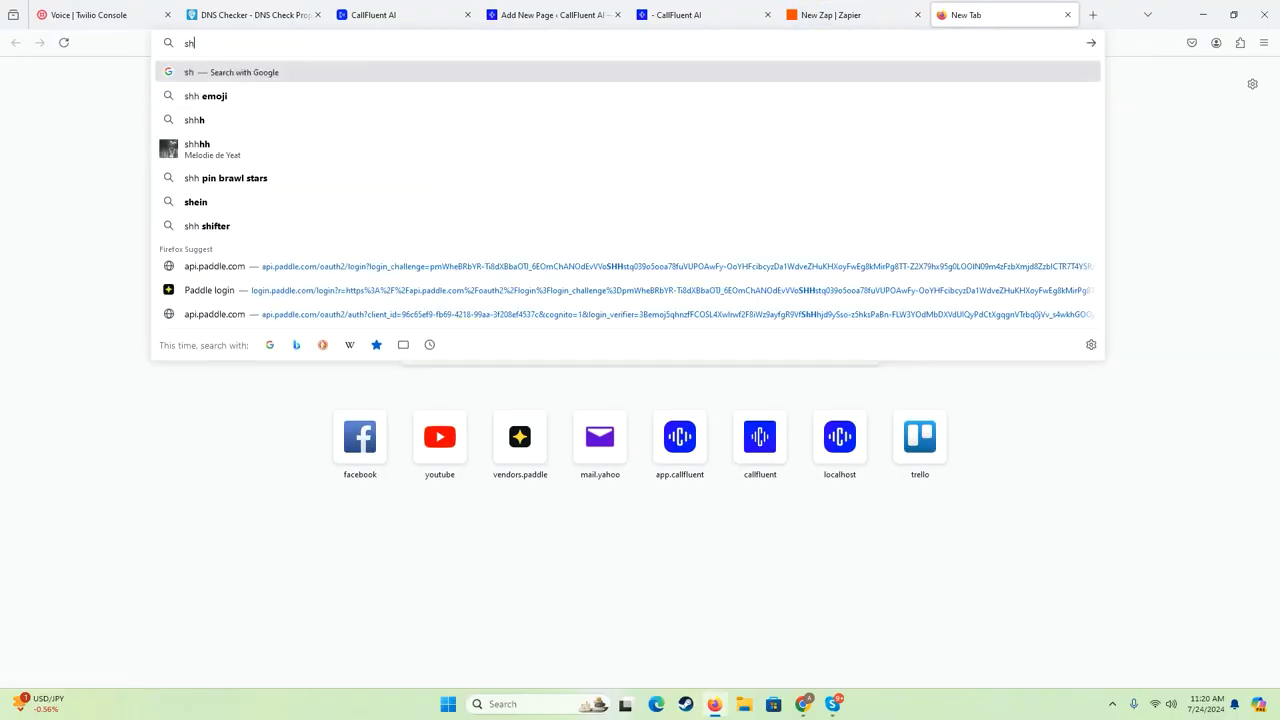
pyautogui.write('e')
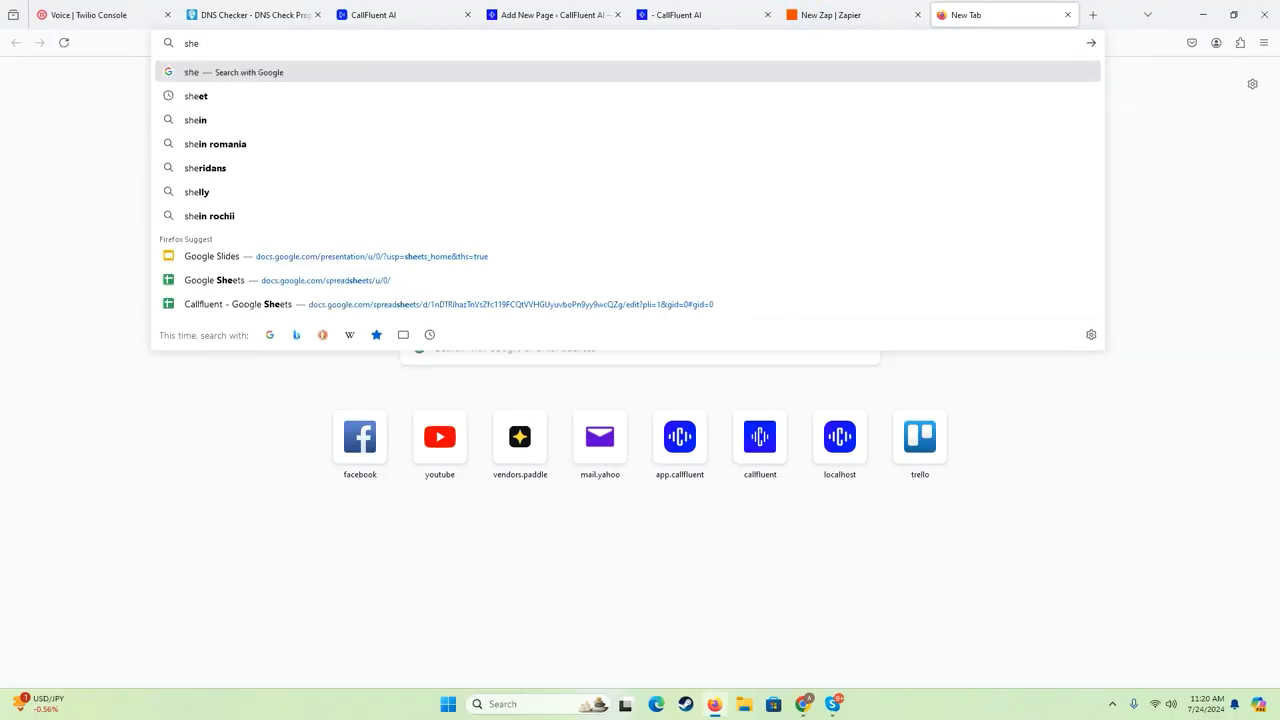
pyautogui.click(200, 285)
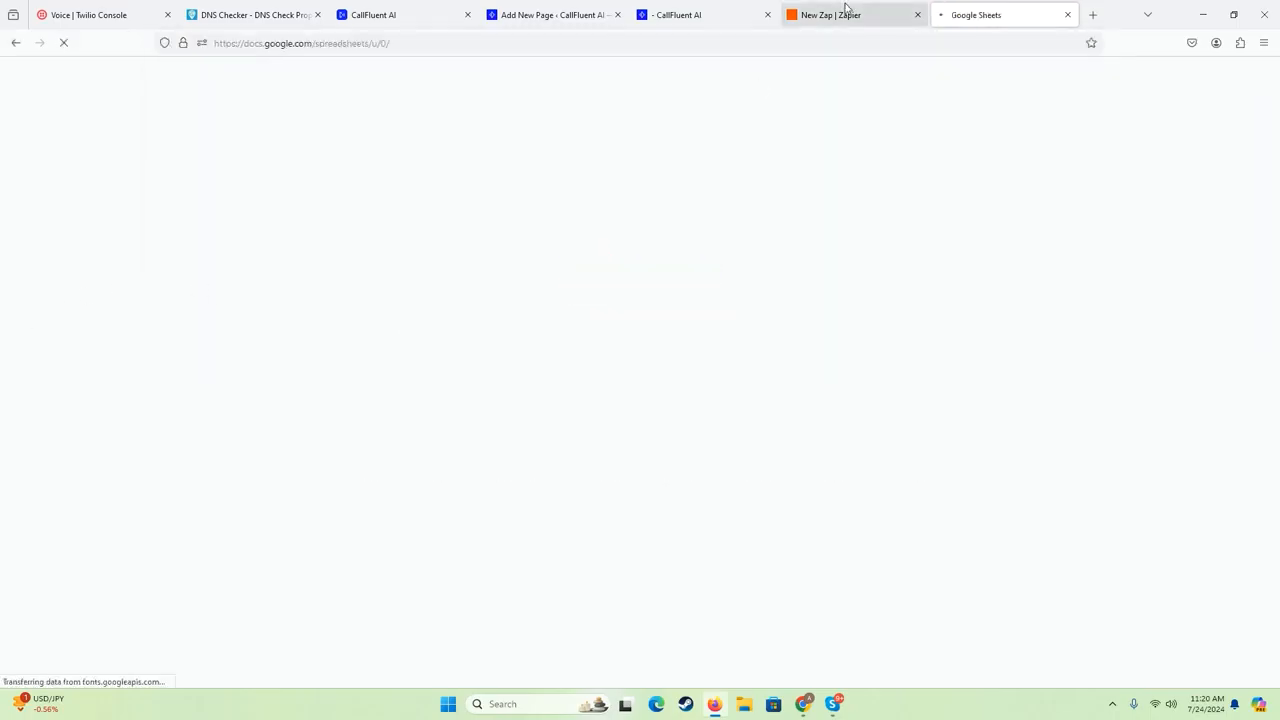
# - In the new Zap, ask Copilot to send data from google spreadsheets to a webhook endpoint
pyautogui.click(851, 14)
pyautogui.click(575, 227)
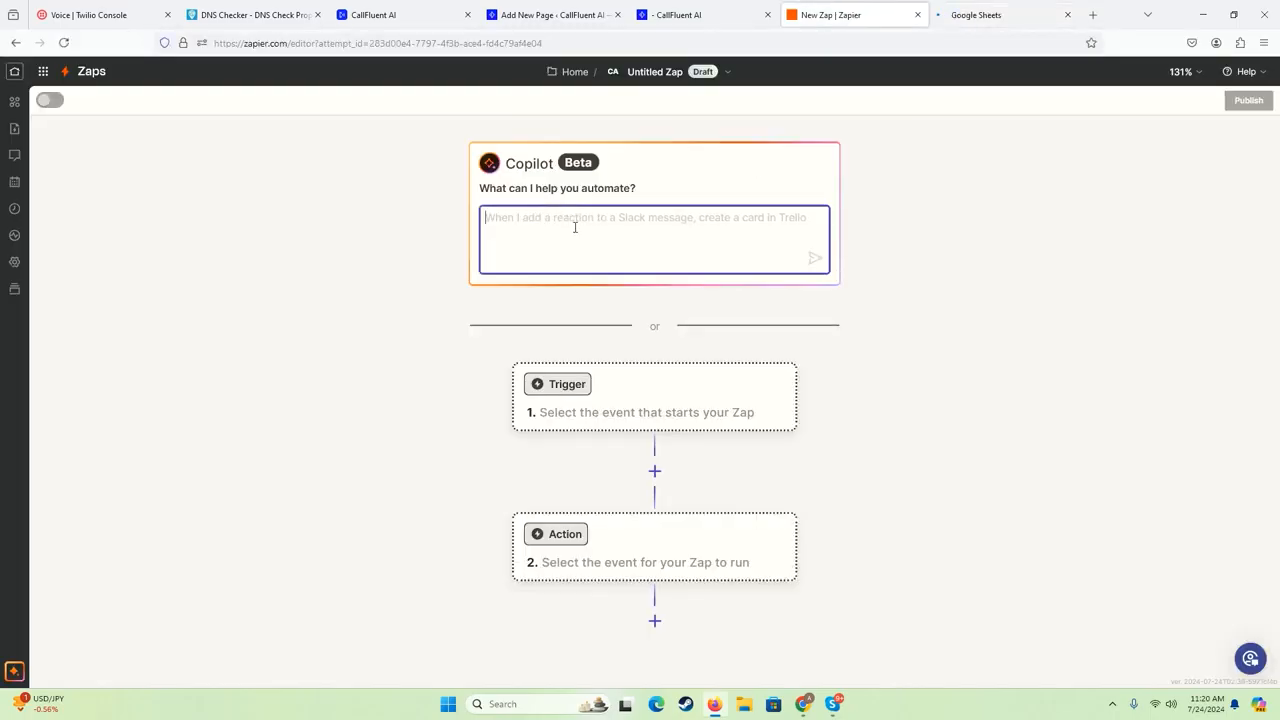
pyautogui.write('Sen')
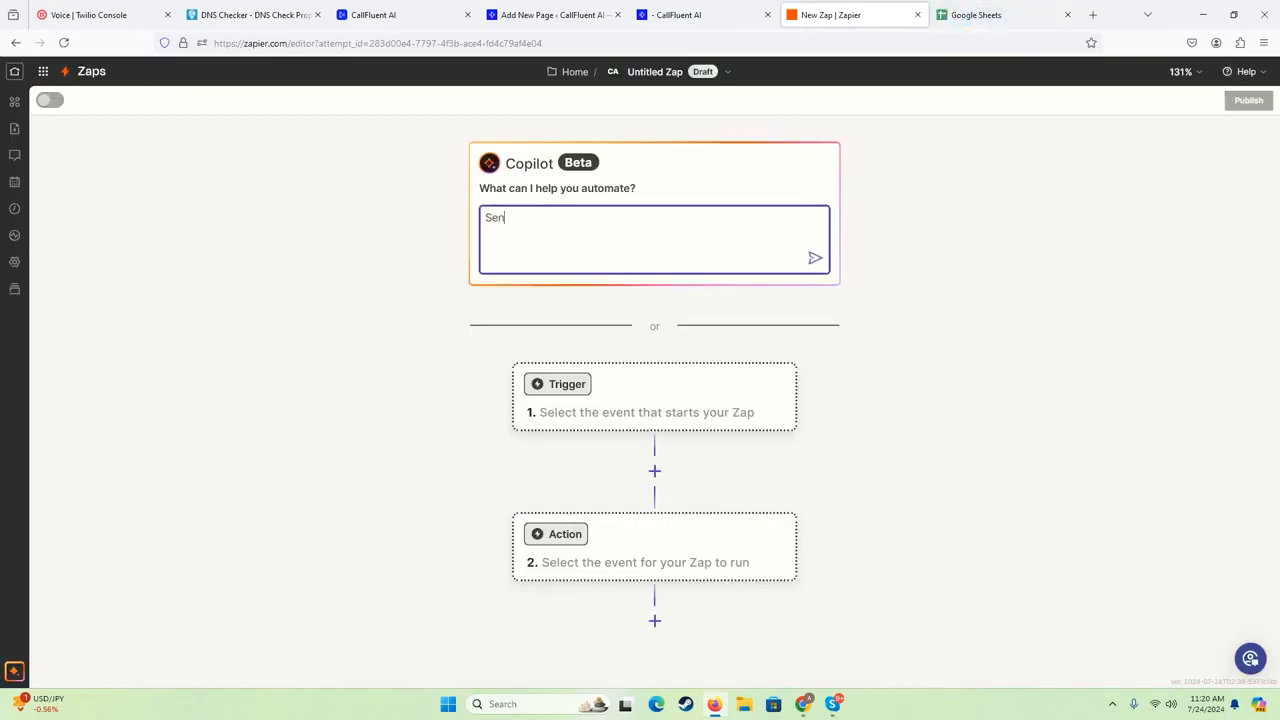
pyautogui.write('d data from google spreadsheets to a we')
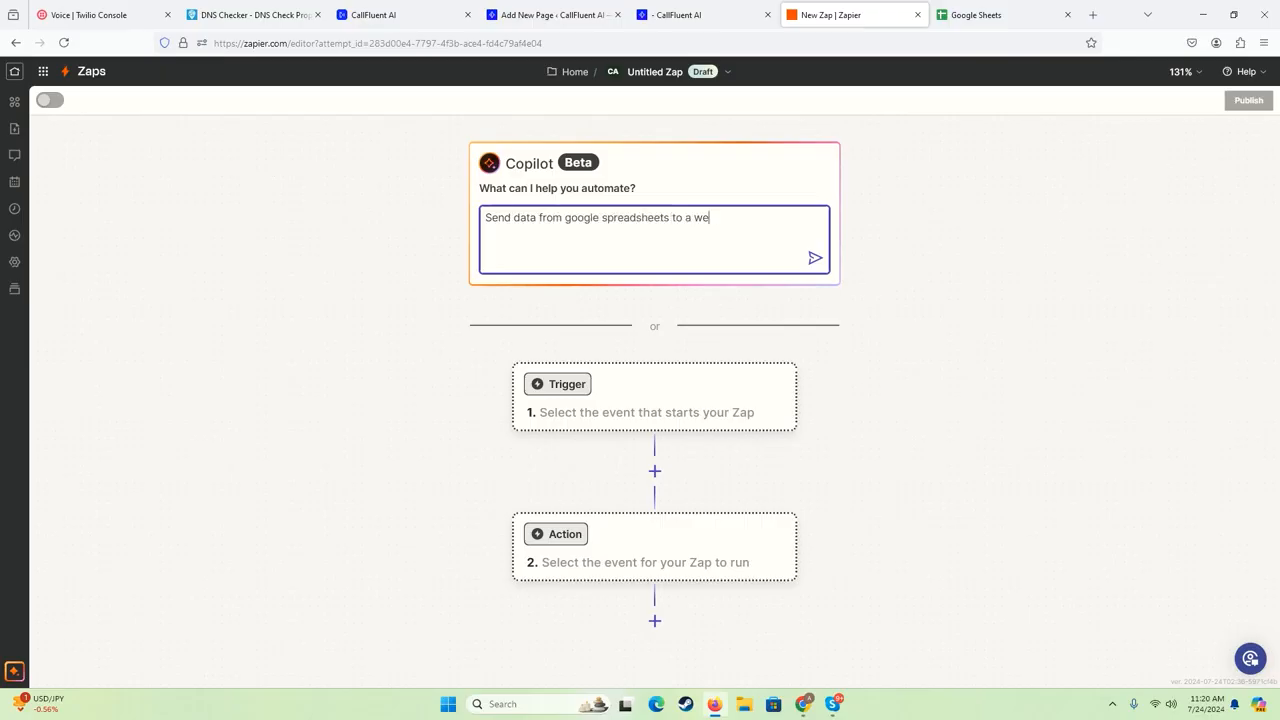
pyautogui.write('bhook endpoint')
pyautogui.click(815, 258)
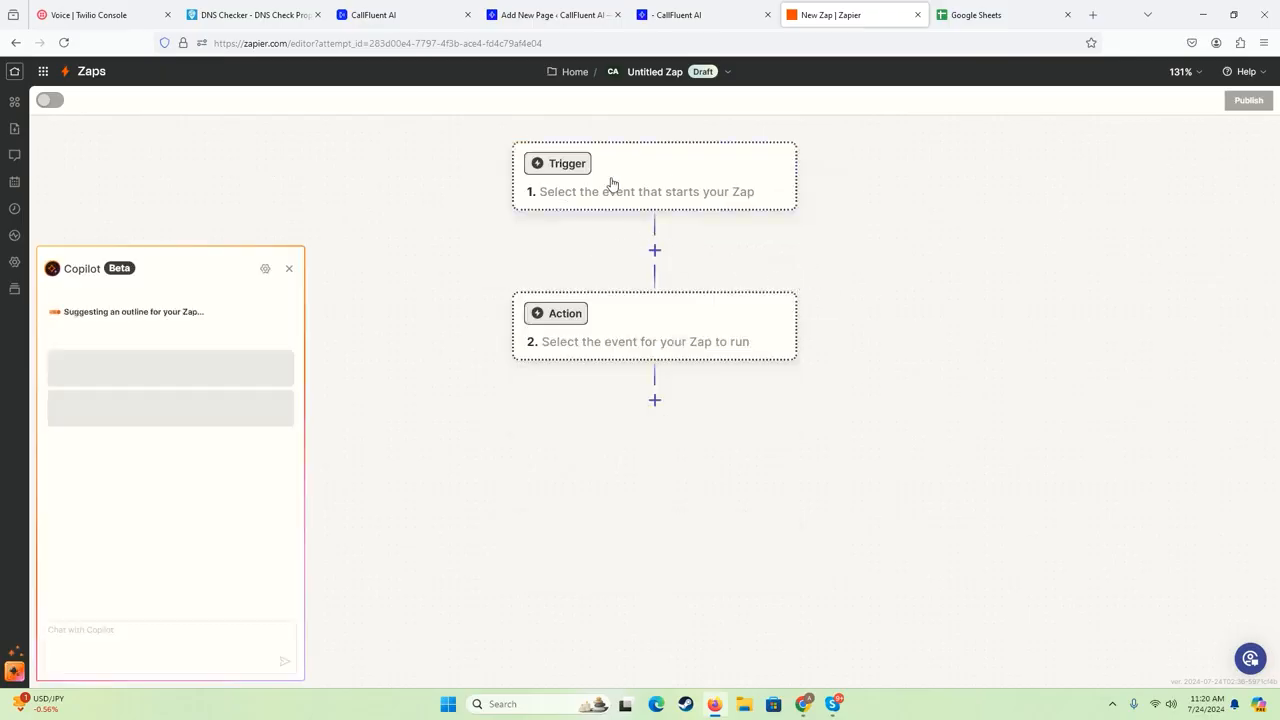
# - Switch to Google Sheets and create a blank spreadsheet
pyautogui.click(979, 12)
pyautogui.click(340, 180)
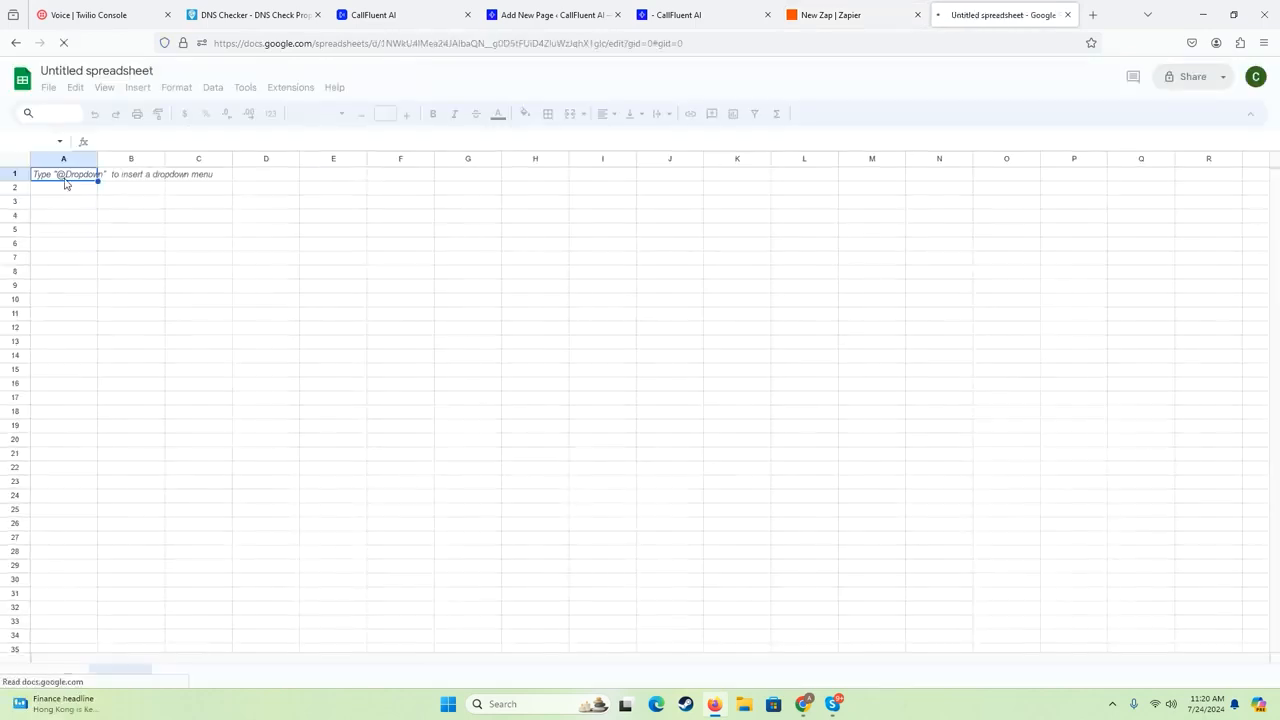
pyautogui.click(66, 188)
pyautogui.doubleClick(66, 173)
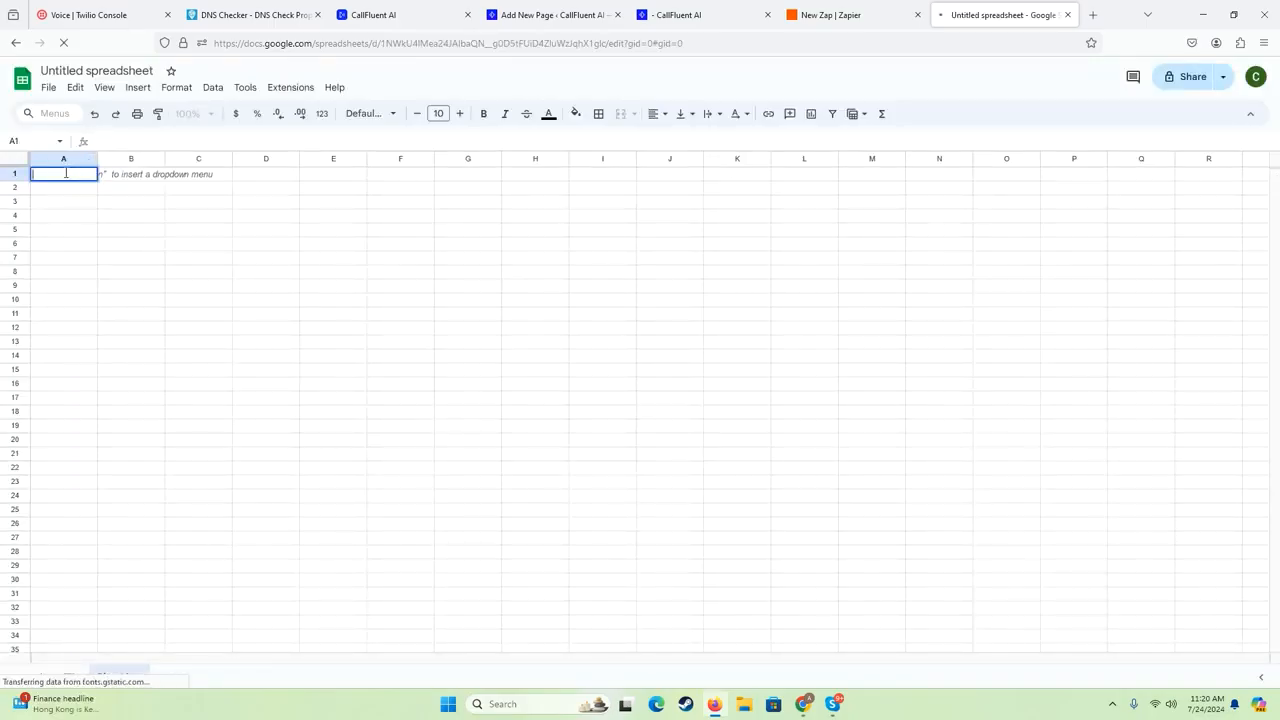
pyautogui.click(82, 190)
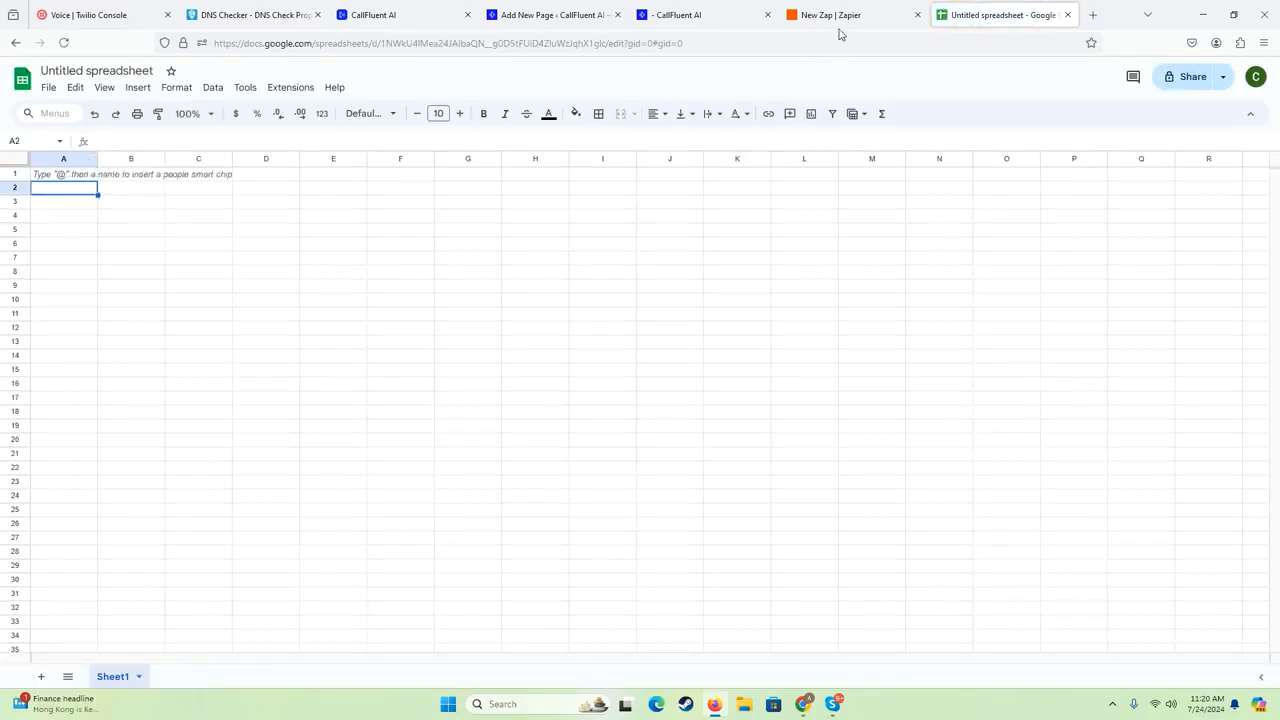
# - Enter the contact's first name in cell A1 and the phone number, without a plus sign, in cell B1
pyautogui.doubleClick(80, 178)
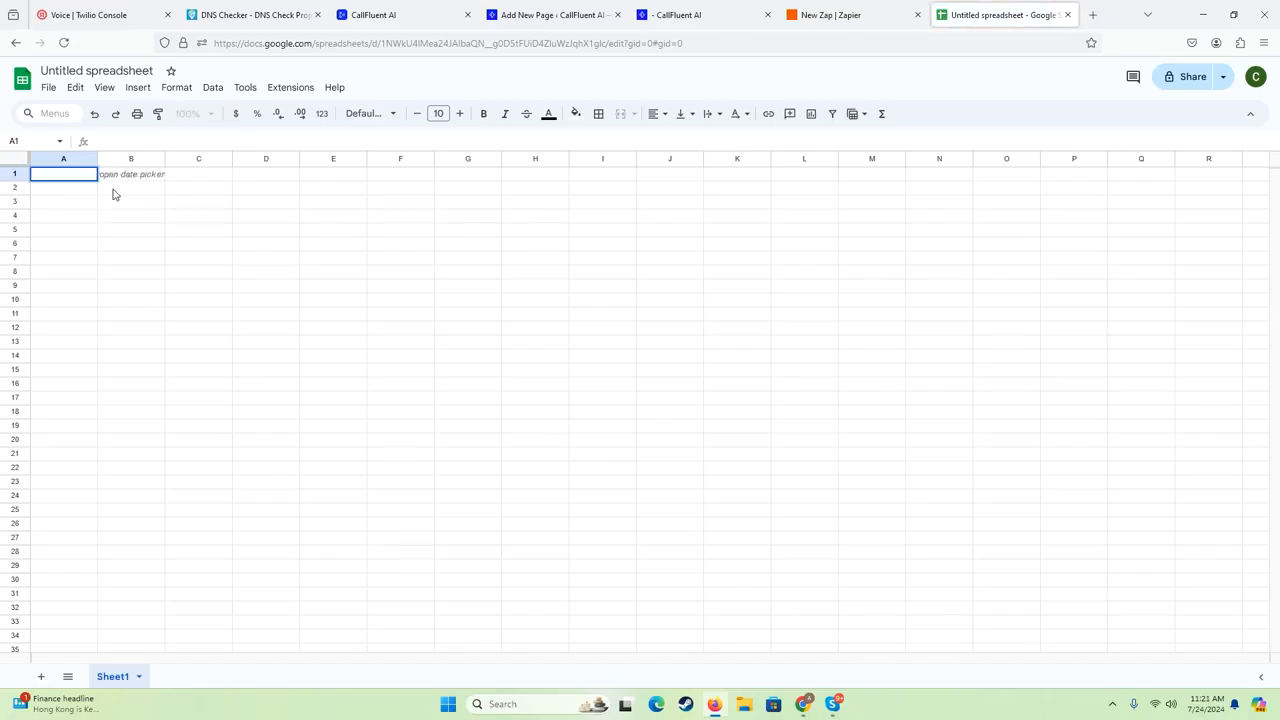
pyautogui.write('Alex')
pyautogui.press('Tab')
pyautogui.write('+4')
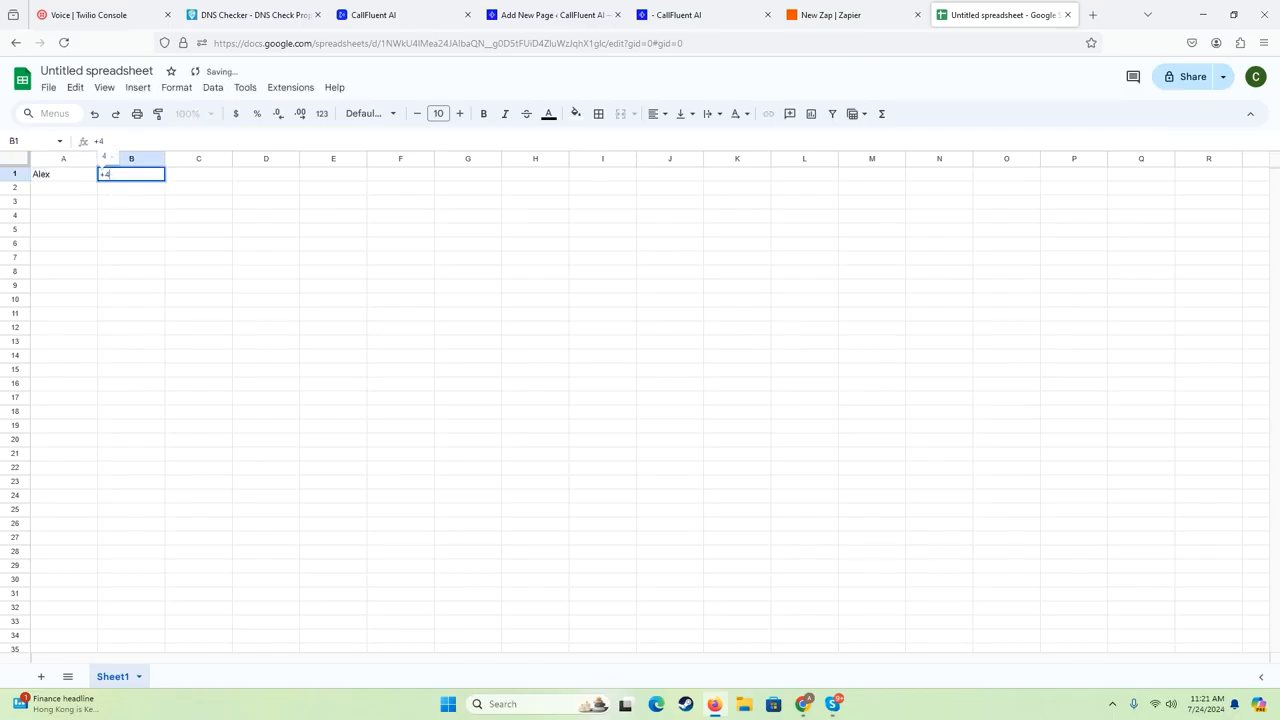
pyautogui.press('Escape')
pyautogui.write('+')
pyautogui.write('40')
pyautogui.press('BackSpace')
pyautogui.press('BackSpace')
pyautogui.press('BackSpace')
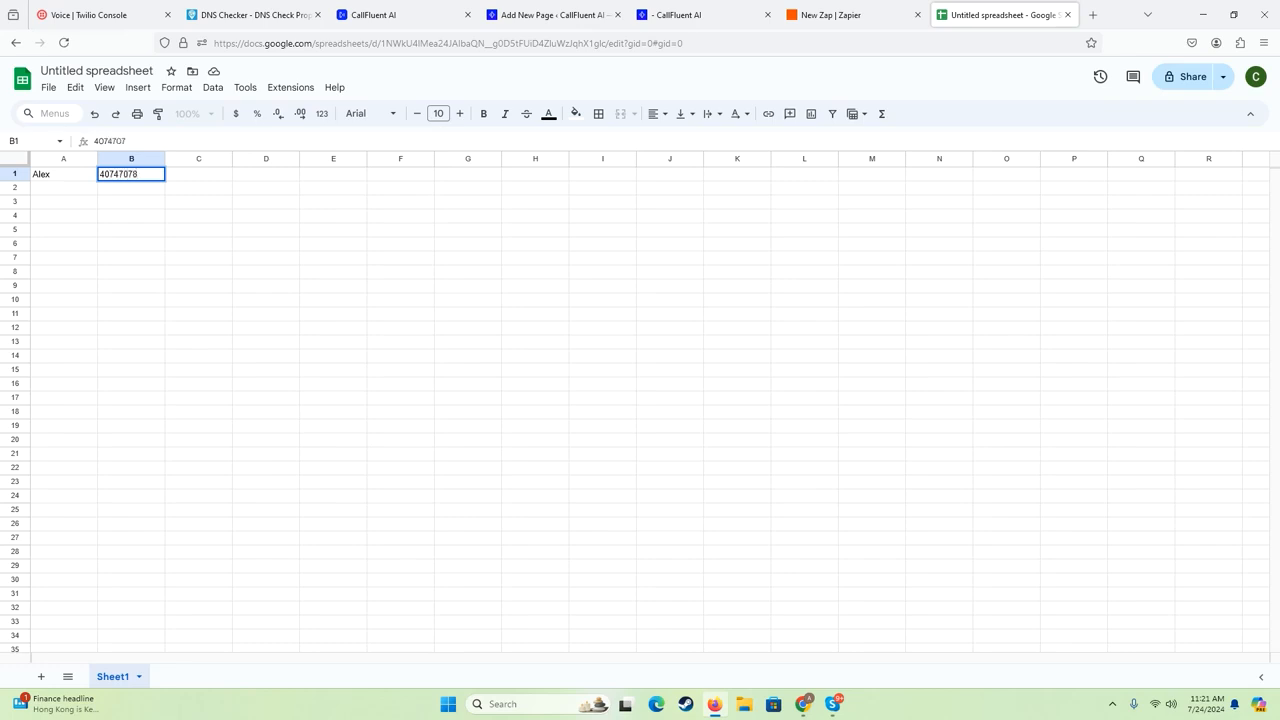
pyautogui.press('Return')
pyautogui.click(117, 177)
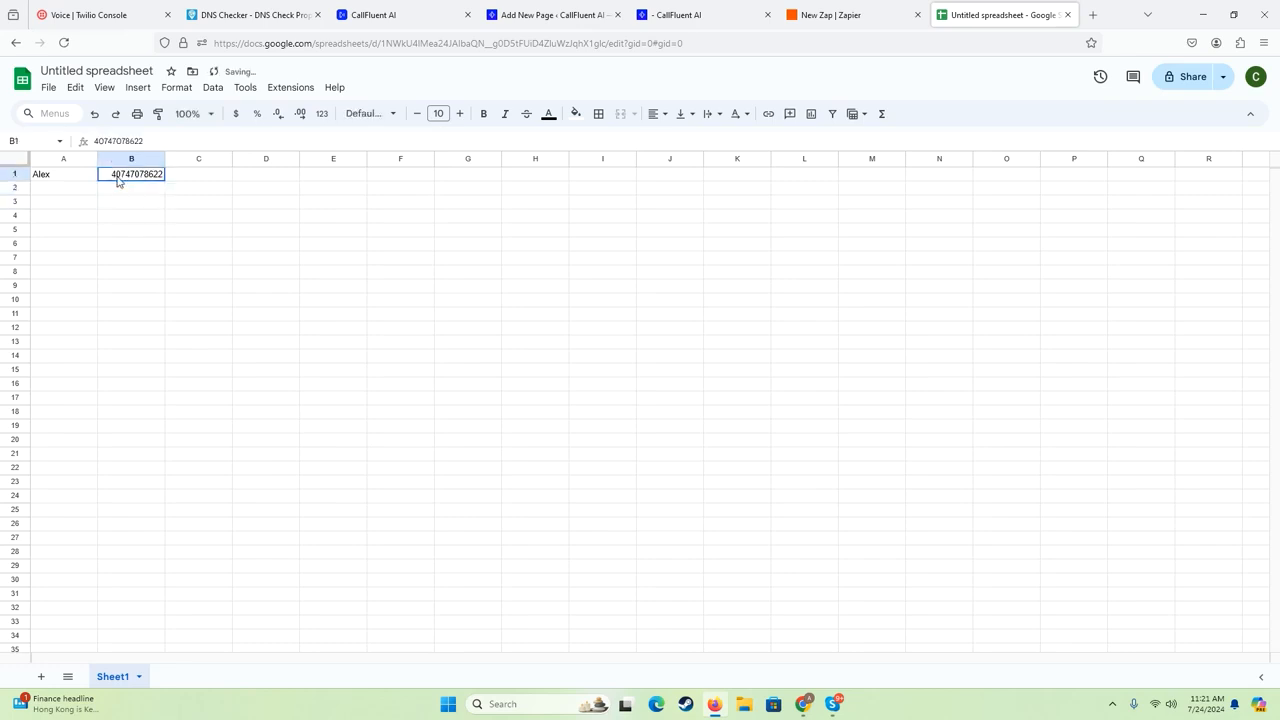
# - Back in Zapier, add Copilot's suggested Google Sheets New or Updated Spreadsheet Row trigger and Webhooks by Zapier POST action to the Zap
pyautogui.click(840, 15)
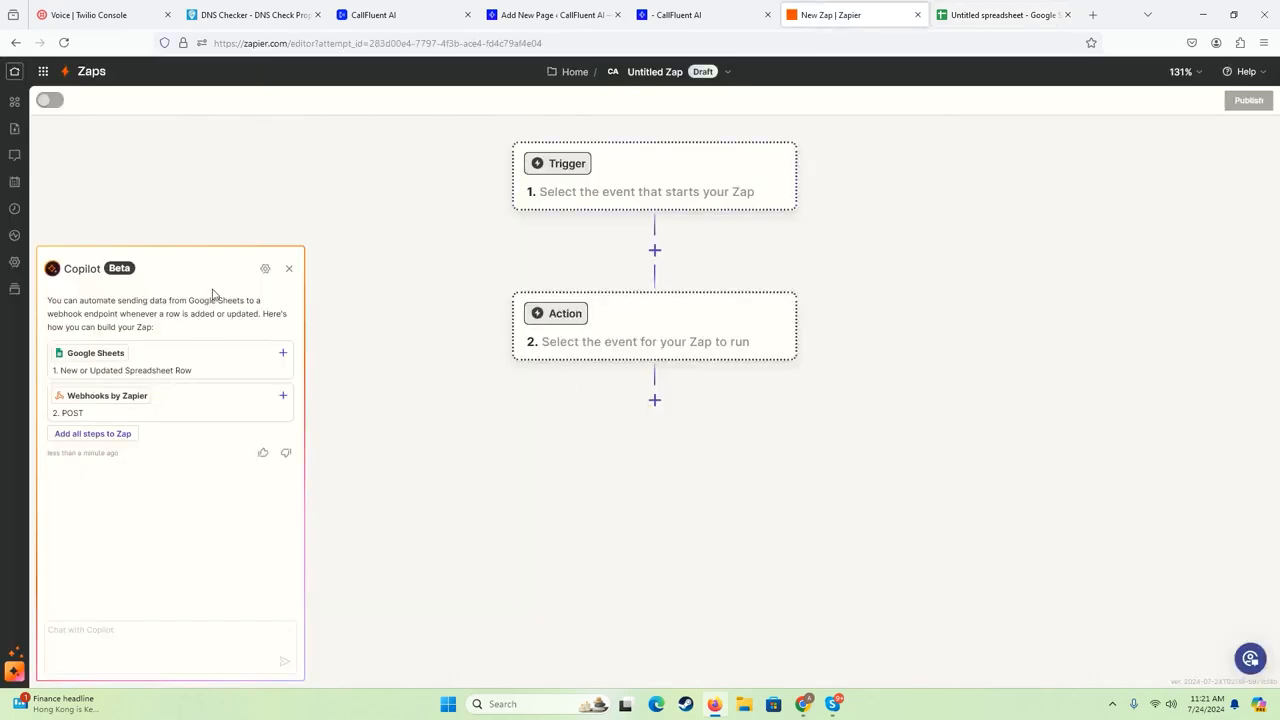
pyautogui.click(283, 353)
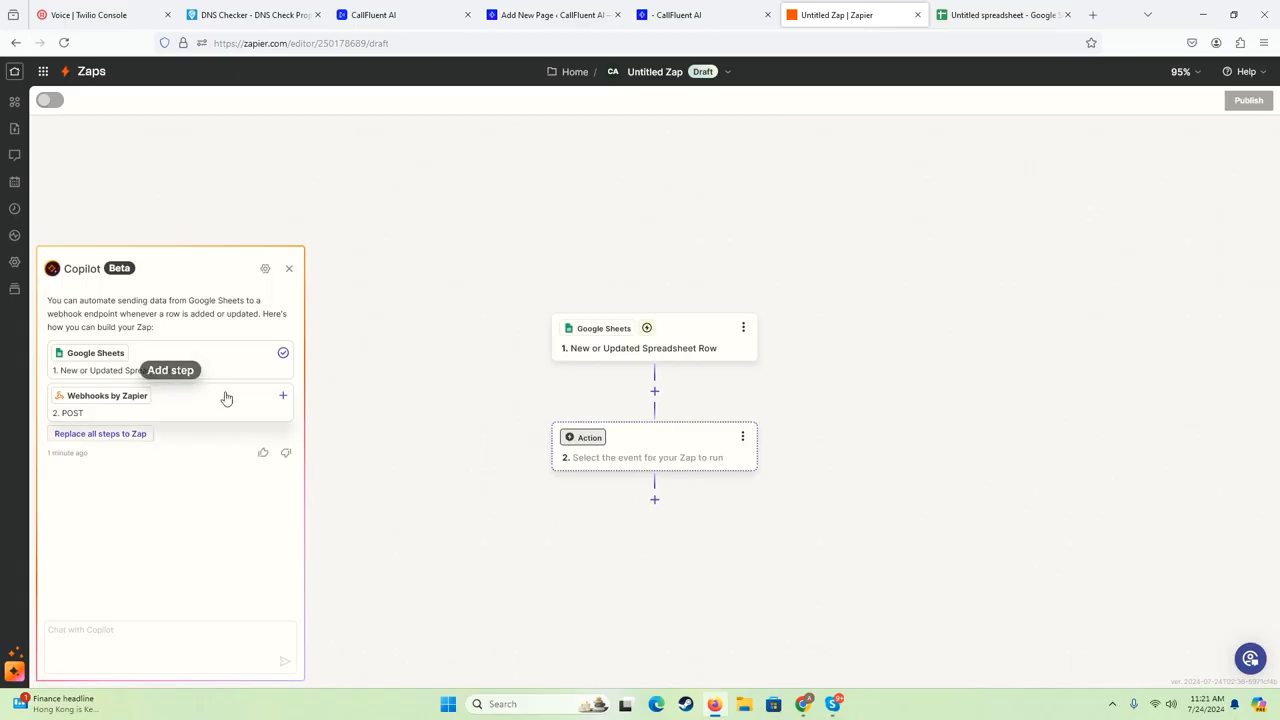
pyautogui.click(285, 399)
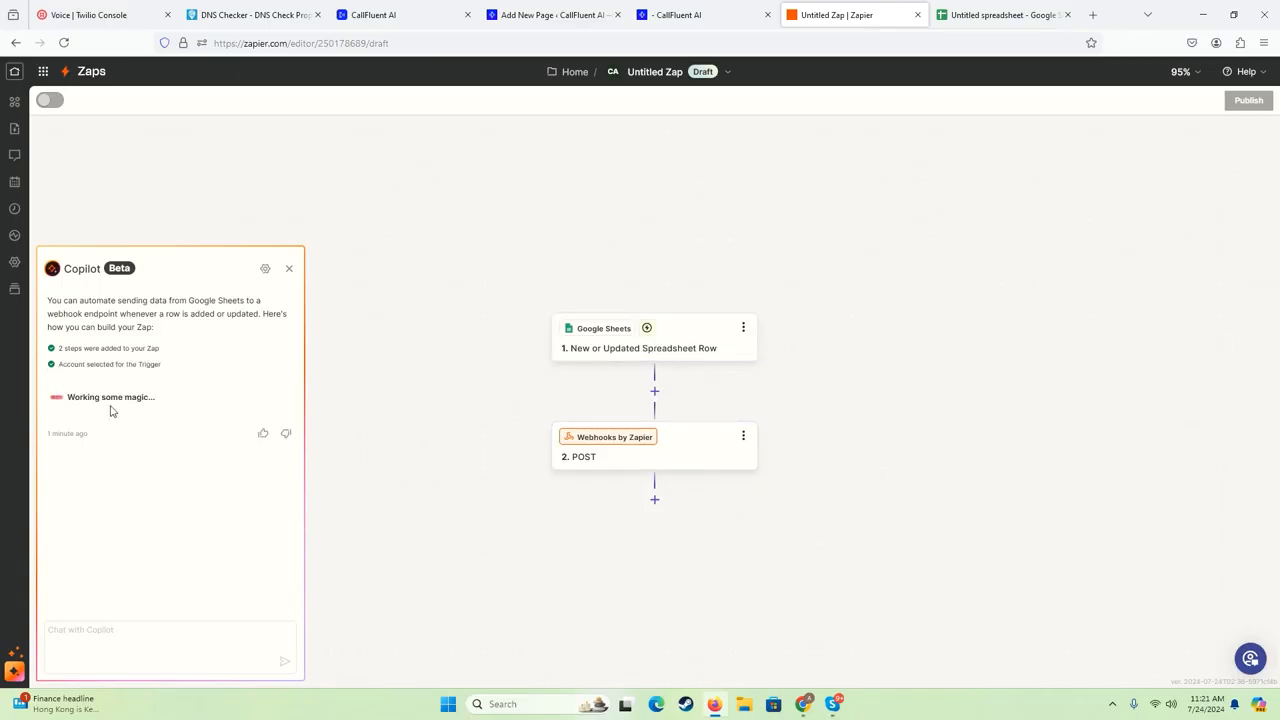
# - In the Google Sheets trigger step, look through the available spreadsheets and clear the Creativio AI selection
pyautogui.click(658, 345)
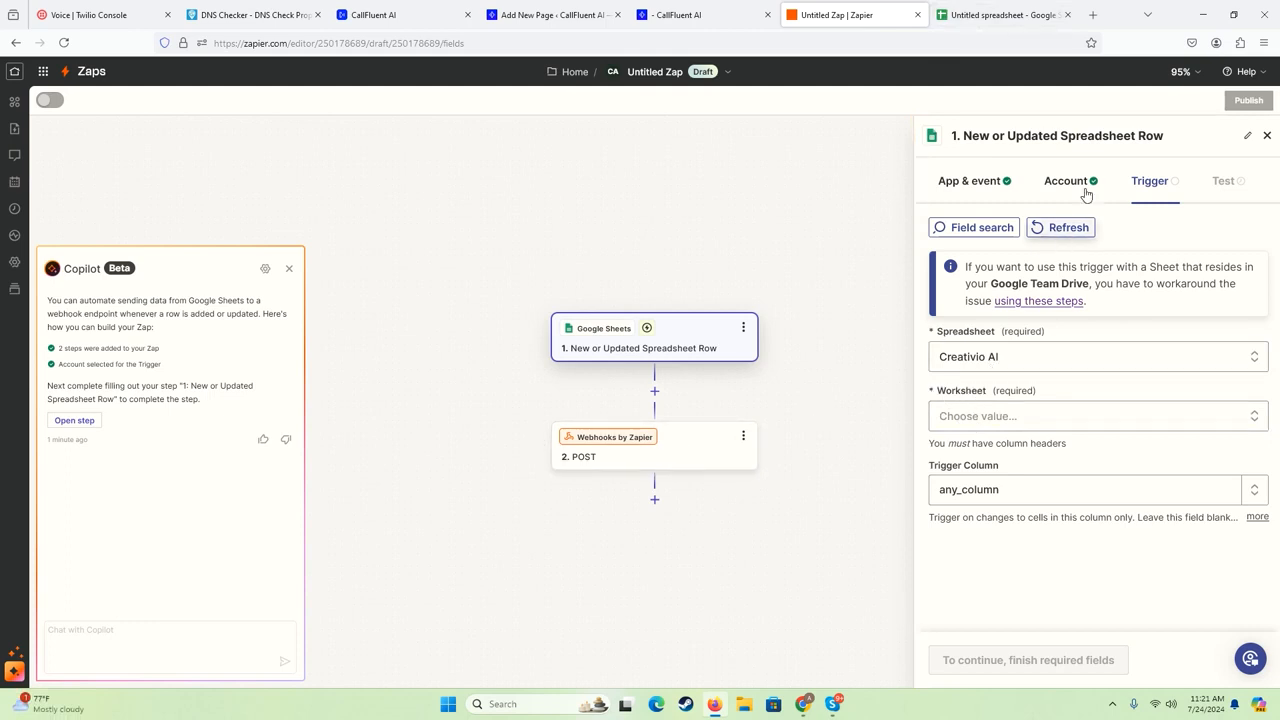
pyautogui.click(981, 365)
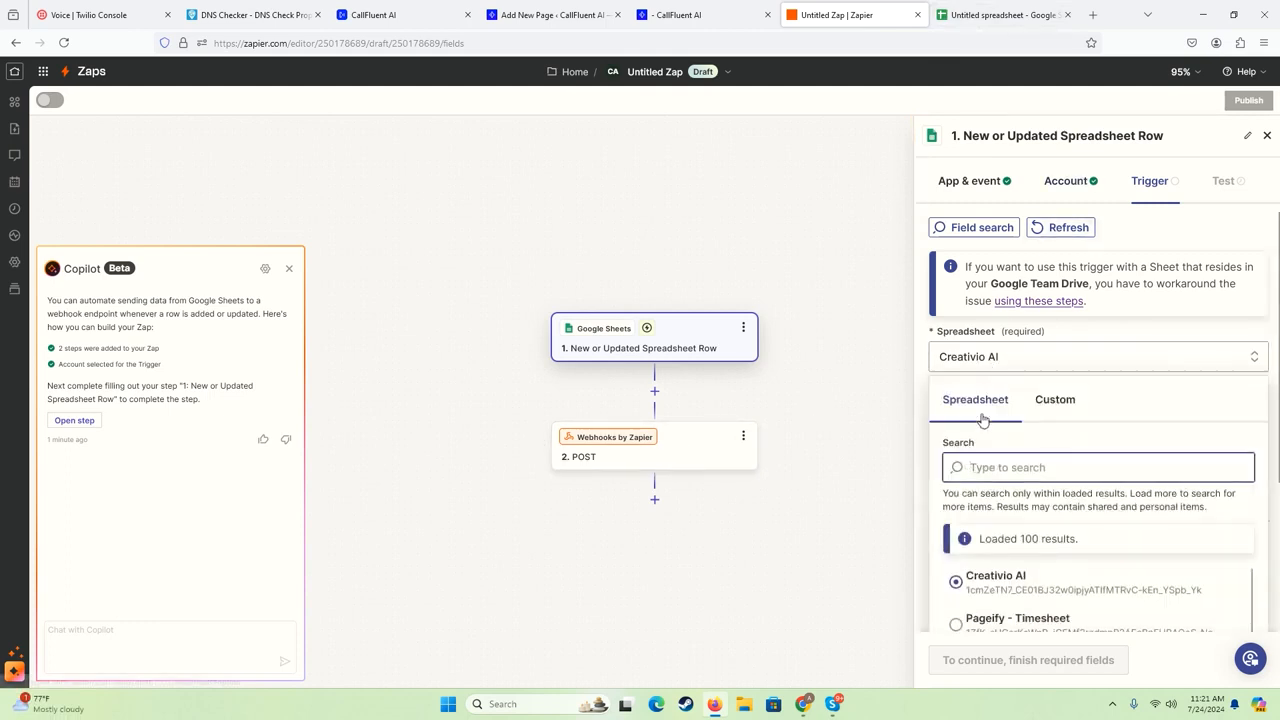
pyautogui.scroll(-3, 982, 420)
pyautogui.scroll(-10, 997, 447)
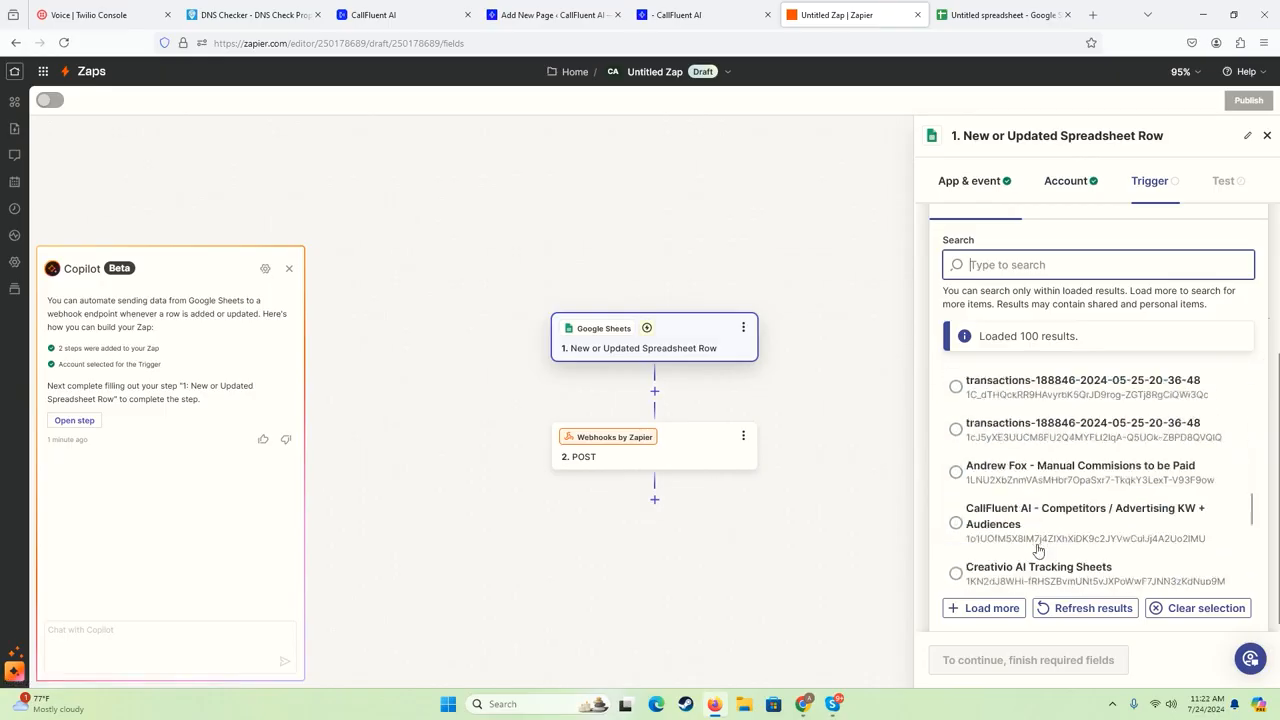
pyautogui.click(1020, 563)
pyautogui.scroll(7, 1052, 525)
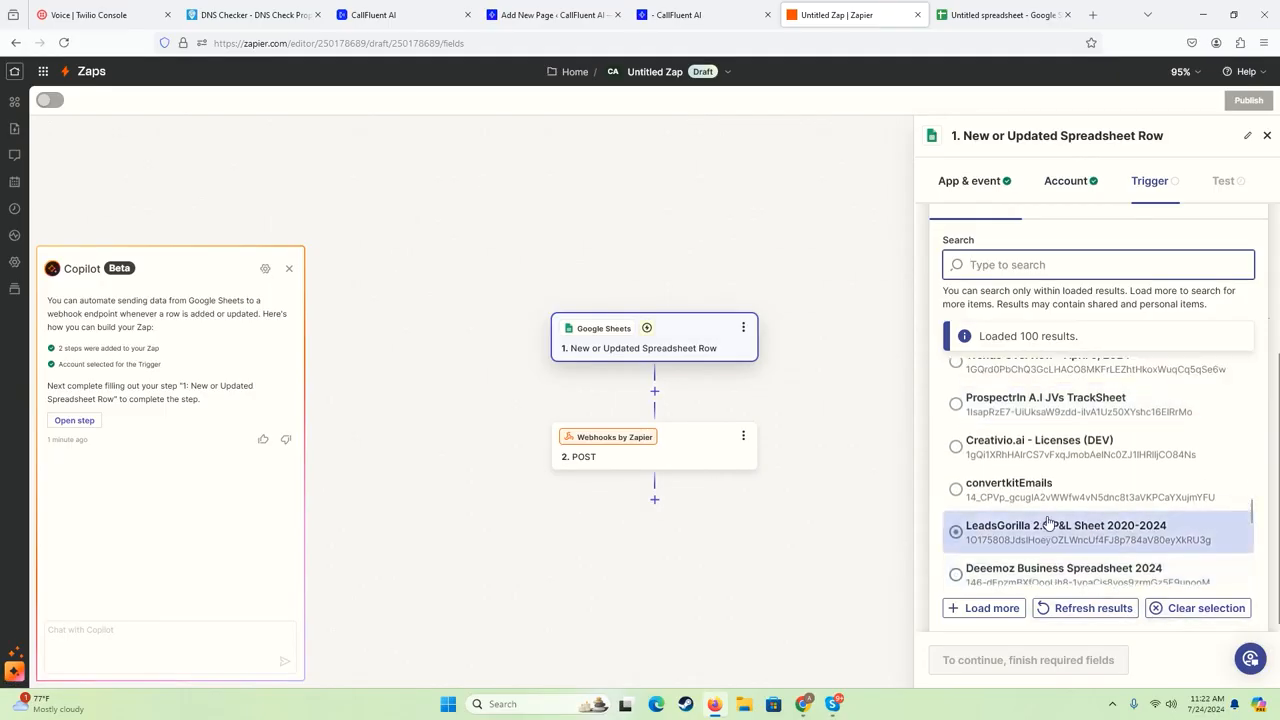
pyautogui.click(1180, 610)
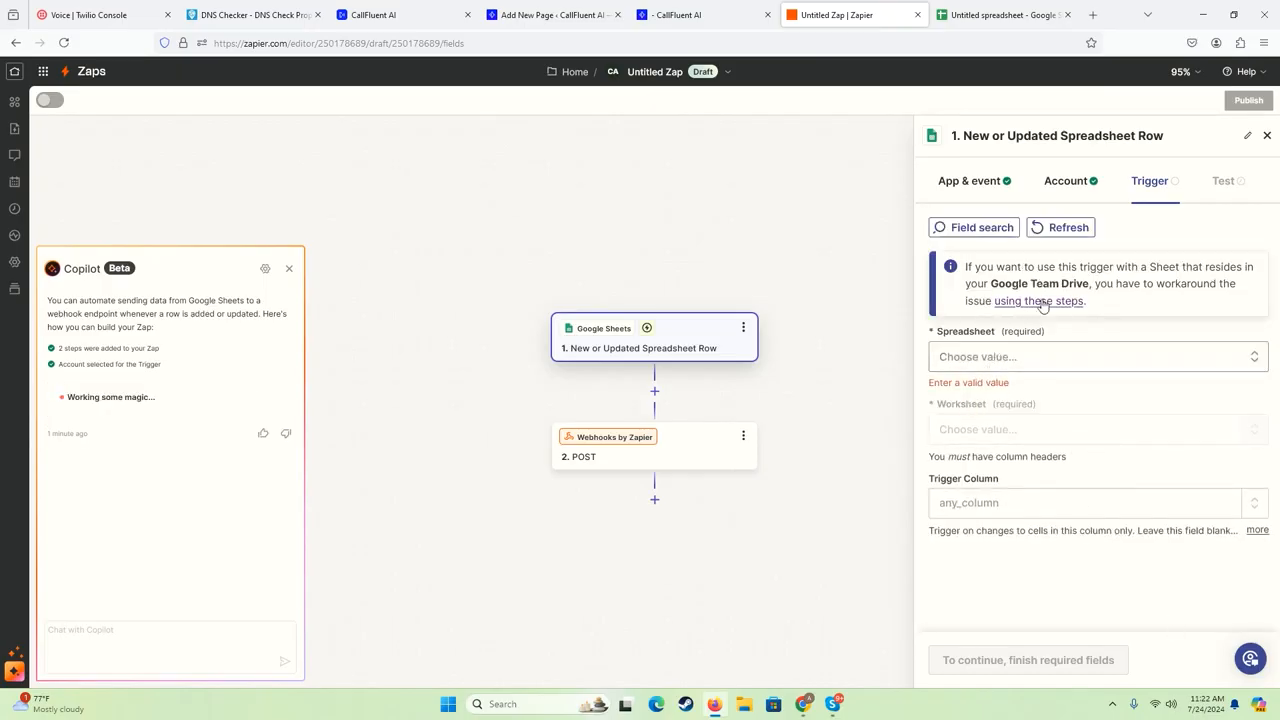
# - Switch the trigger's Google Sheets connection to the second saved account and continue to the trigger settings
pyautogui.click(1068, 183)
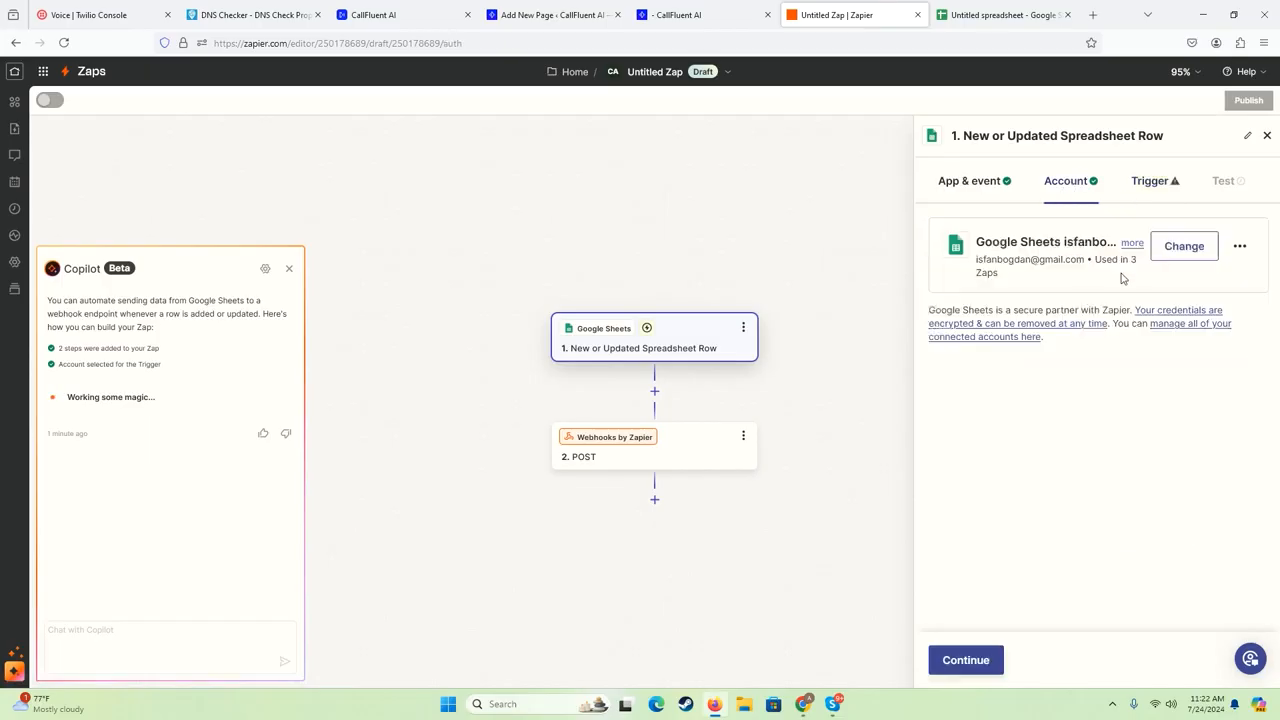
pyautogui.click(1178, 252)
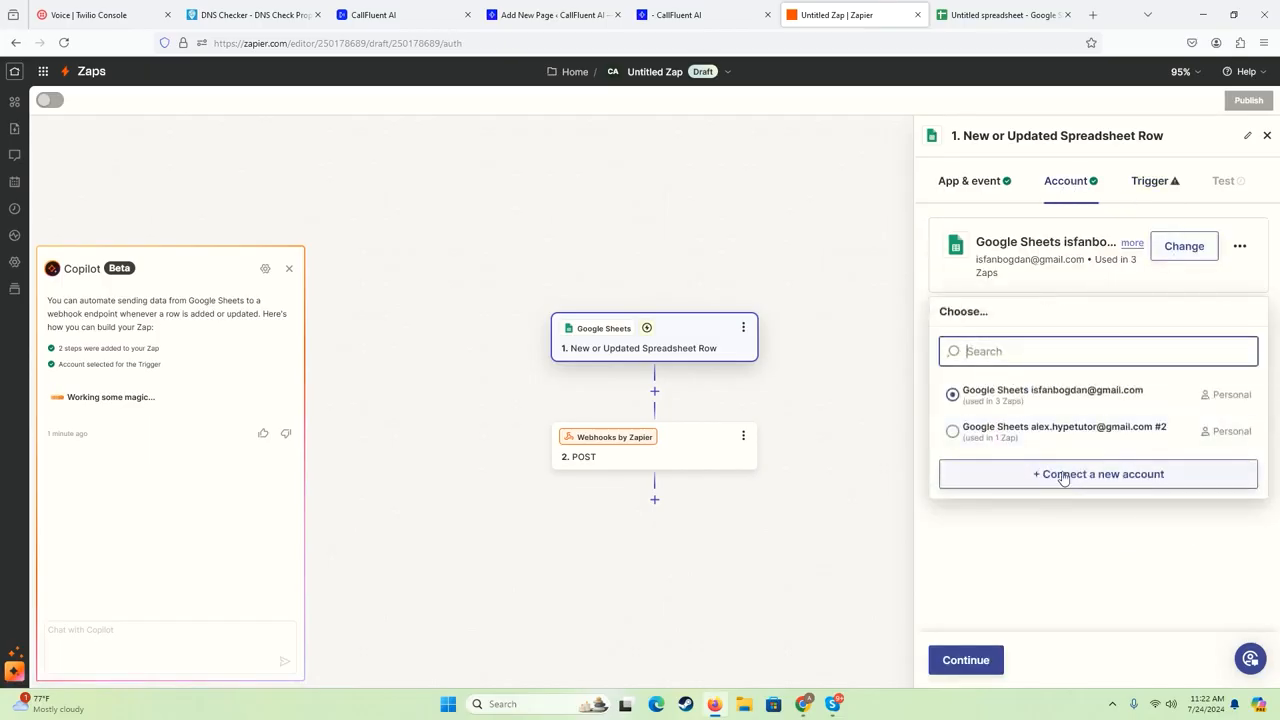
pyautogui.click(1045, 429)
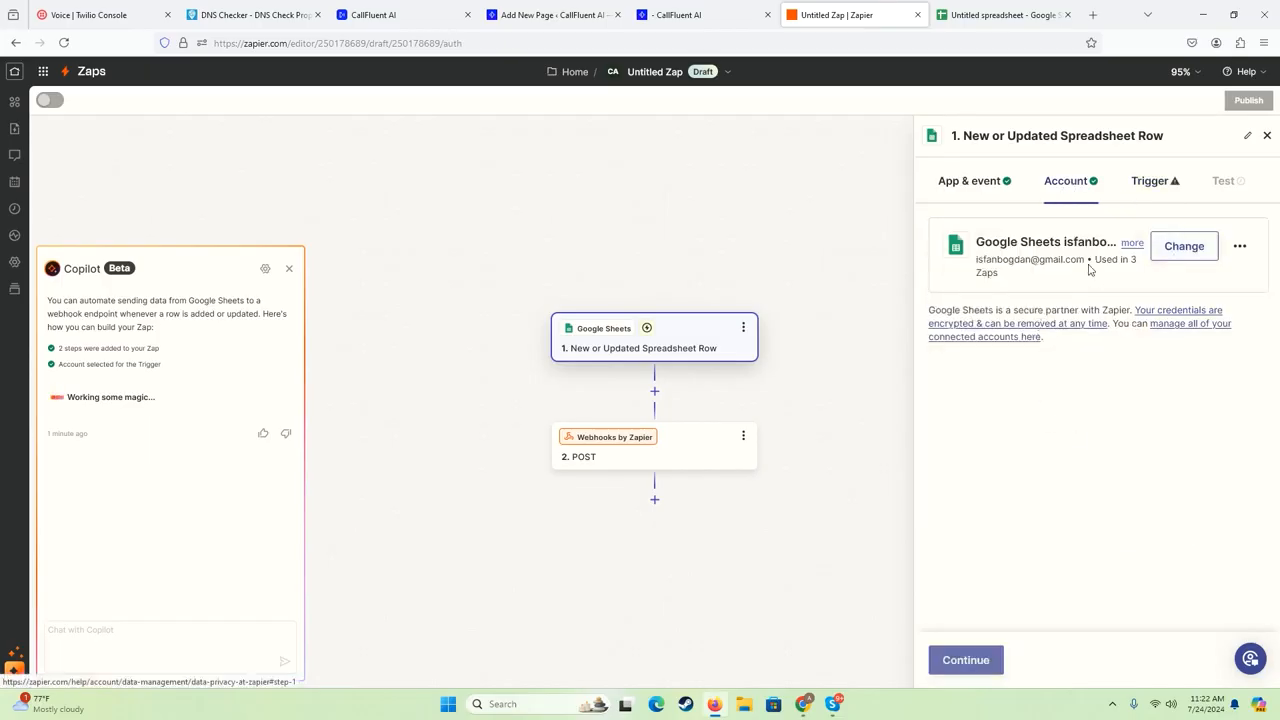
pyautogui.click(962, 660)
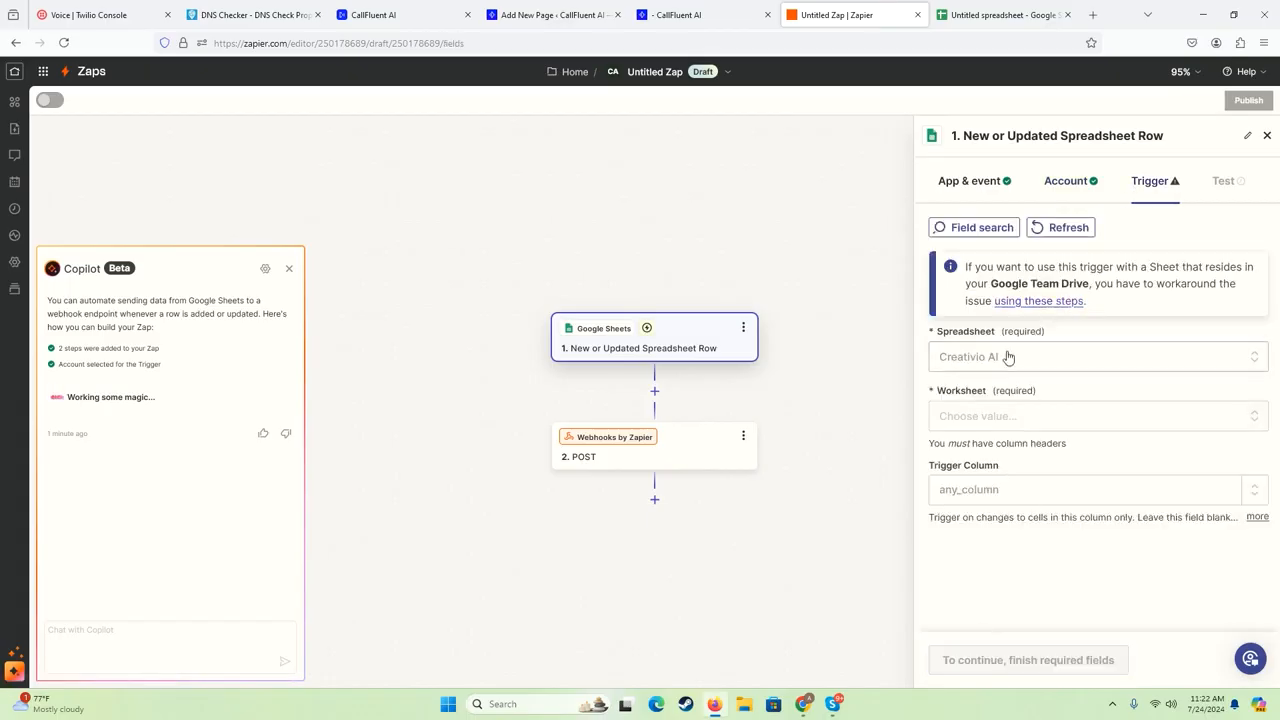
# - Set the trigger's spreadsheet to Untitled spreadsheet and its worksheet to Sheet1
pyautogui.click(988, 362)
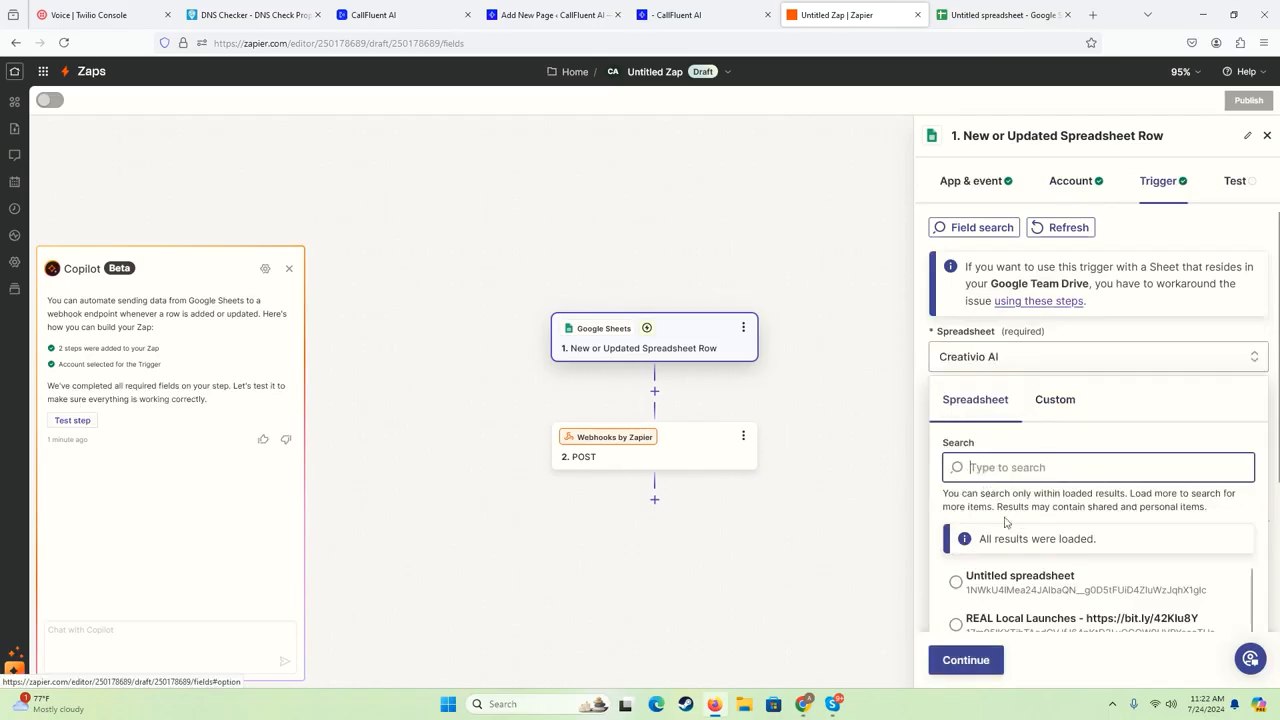
pyautogui.scroll(-1, 1006, 528)
pyautogui.click(965, 500)
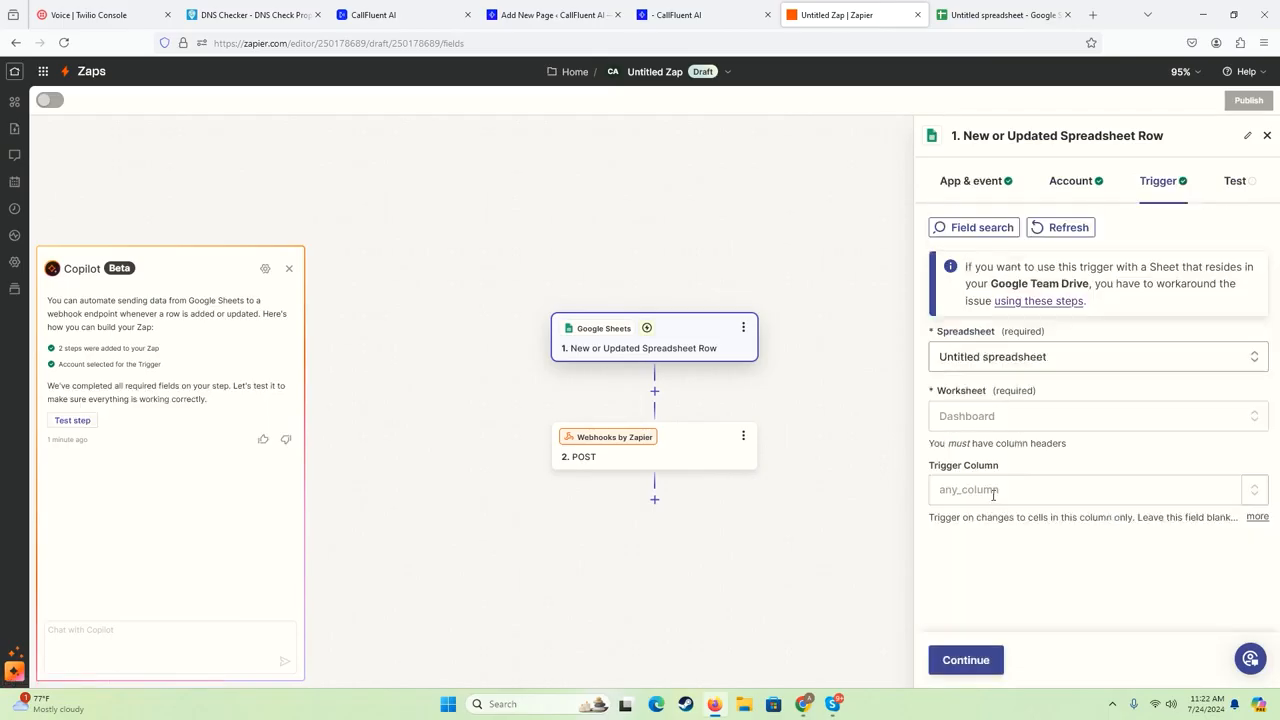
pyautogui.click(968, 420)
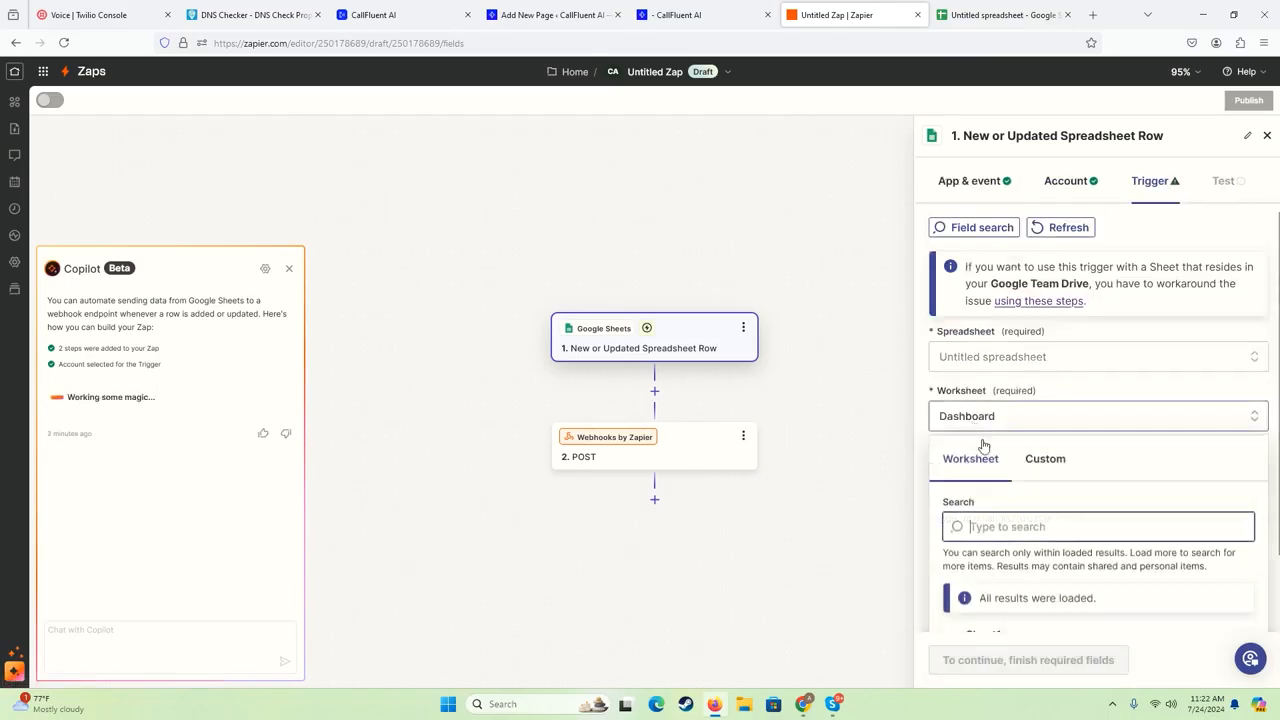
pyautogui.scroll(-1, 975, 528)
pyautogui.click(995, 571)
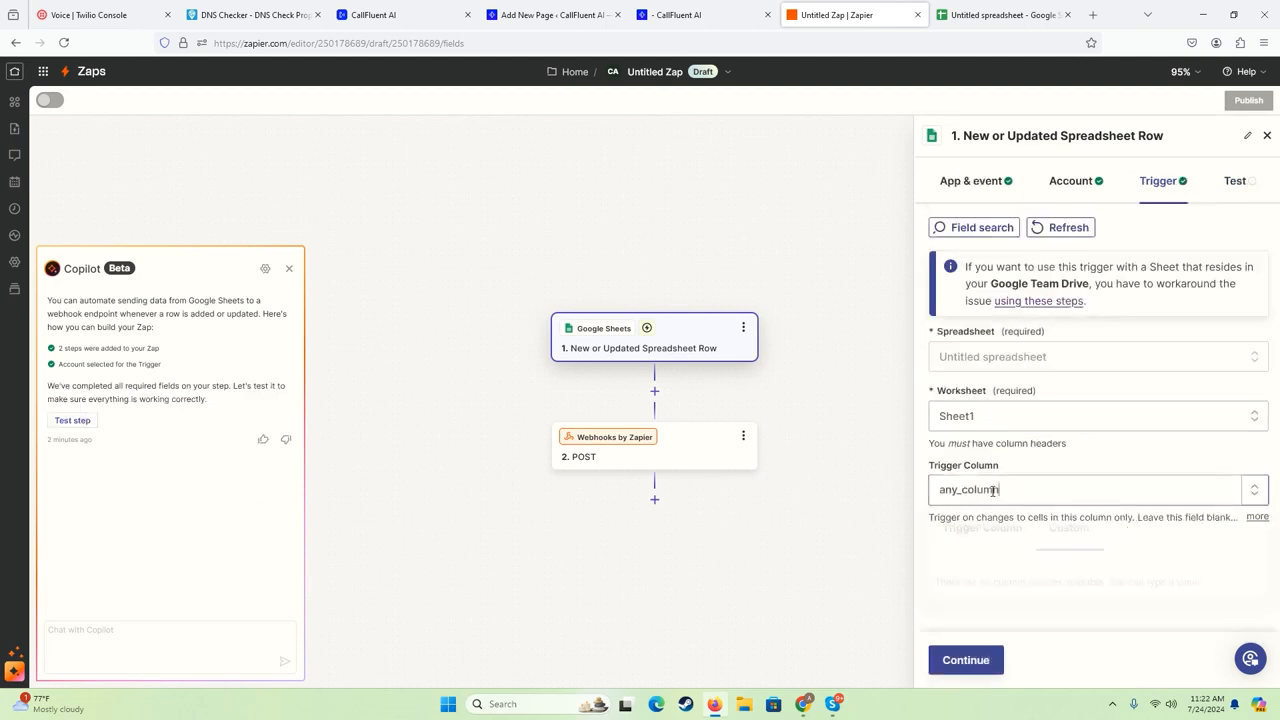
# - Review the trigger column choices, keep any_column, and run the trigger test
pyautogui.click(985, 489)
pyautogui.click(985, 541)
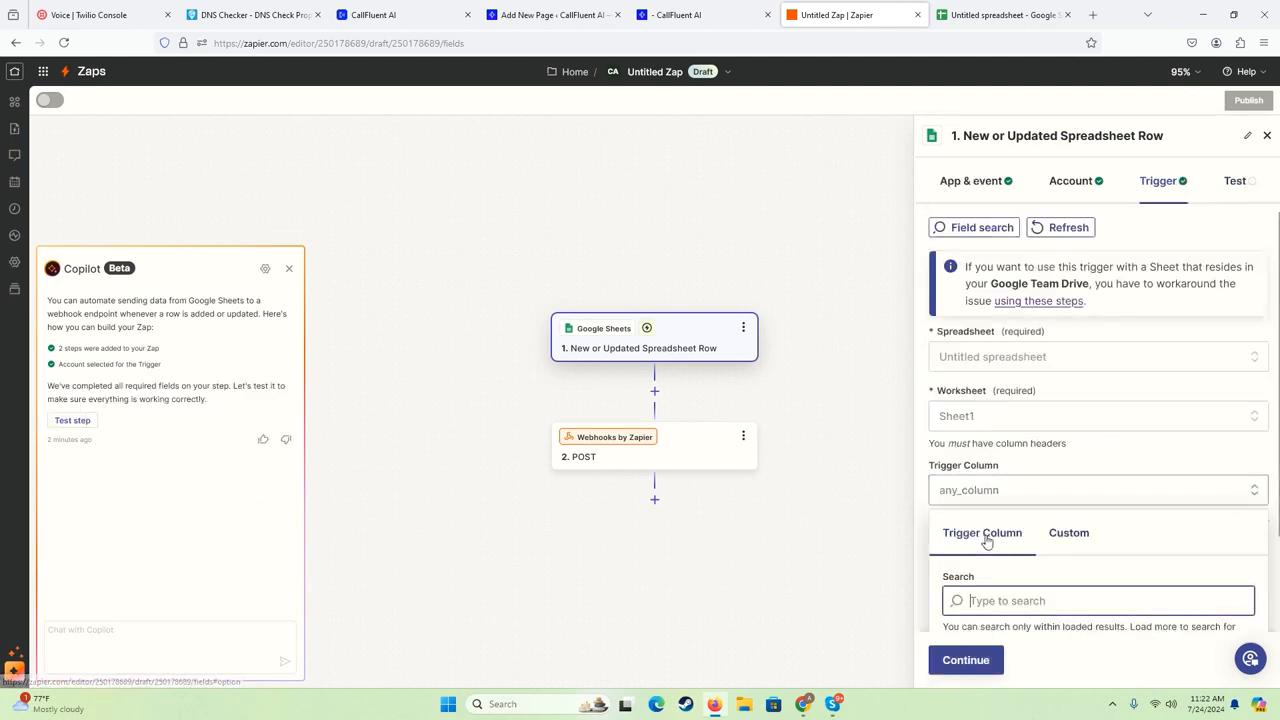
pyautogui.click(1038, 461)
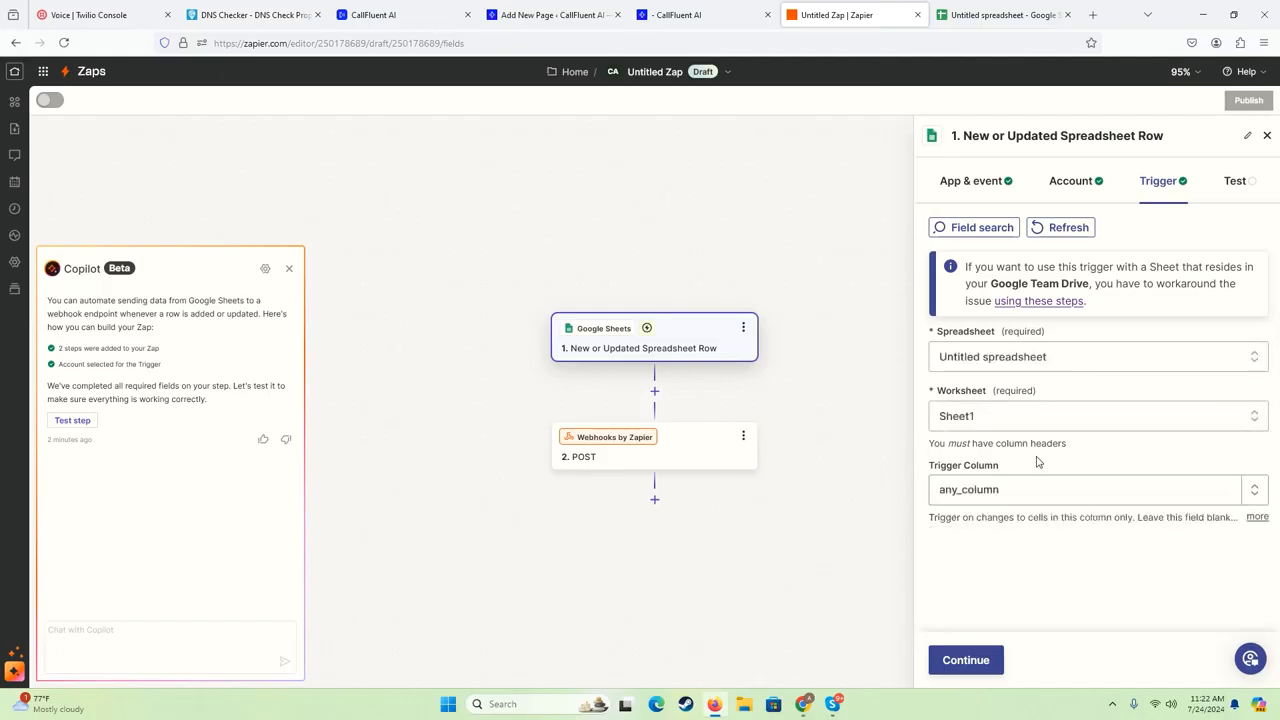
pyautogui.click(983, 660)
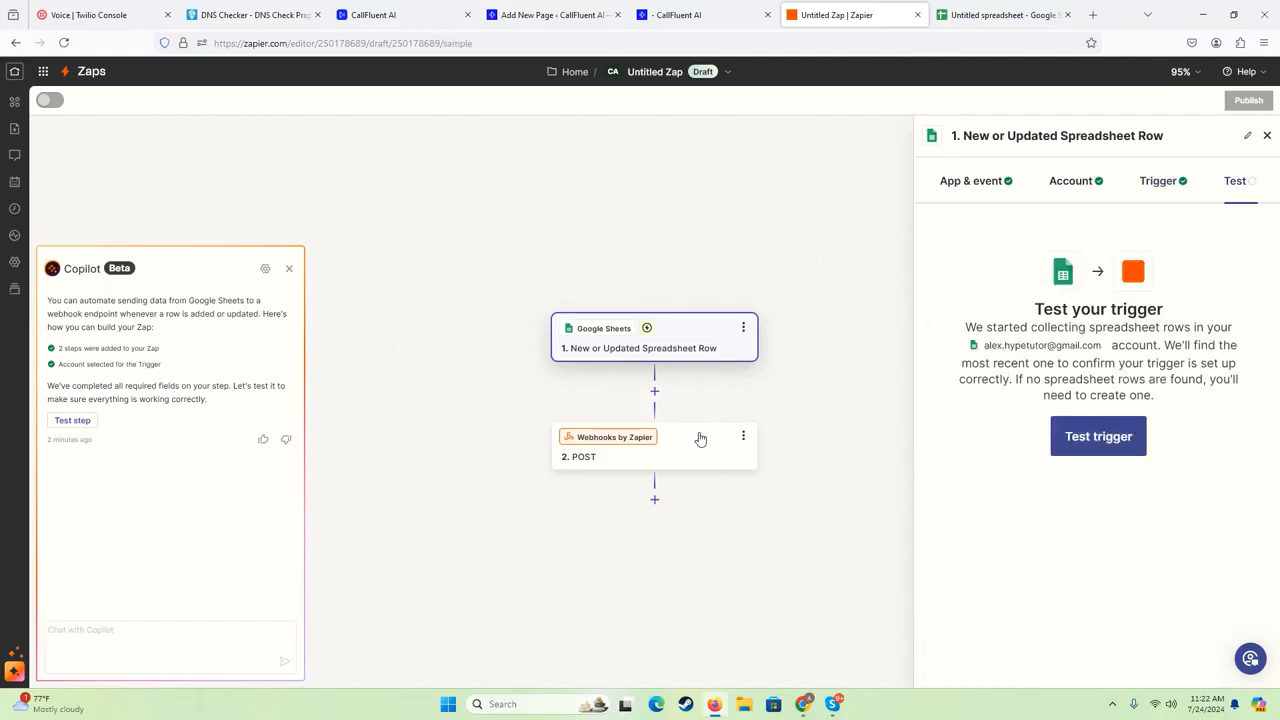
pyautogui.click(1095, 434)
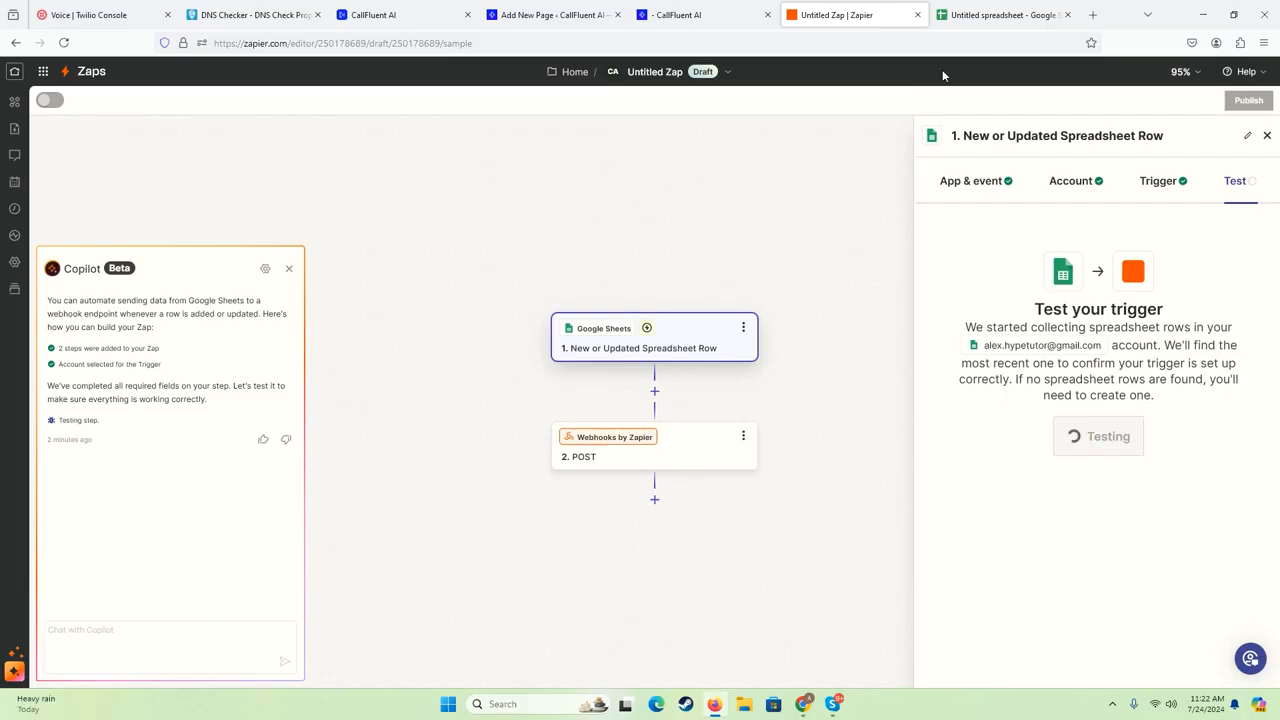
# - In Google Sheets, copy the contact's name and phone number from row 1 into row 2
pyautogui.click(987, 18)
pyautogui.click(43, 180)
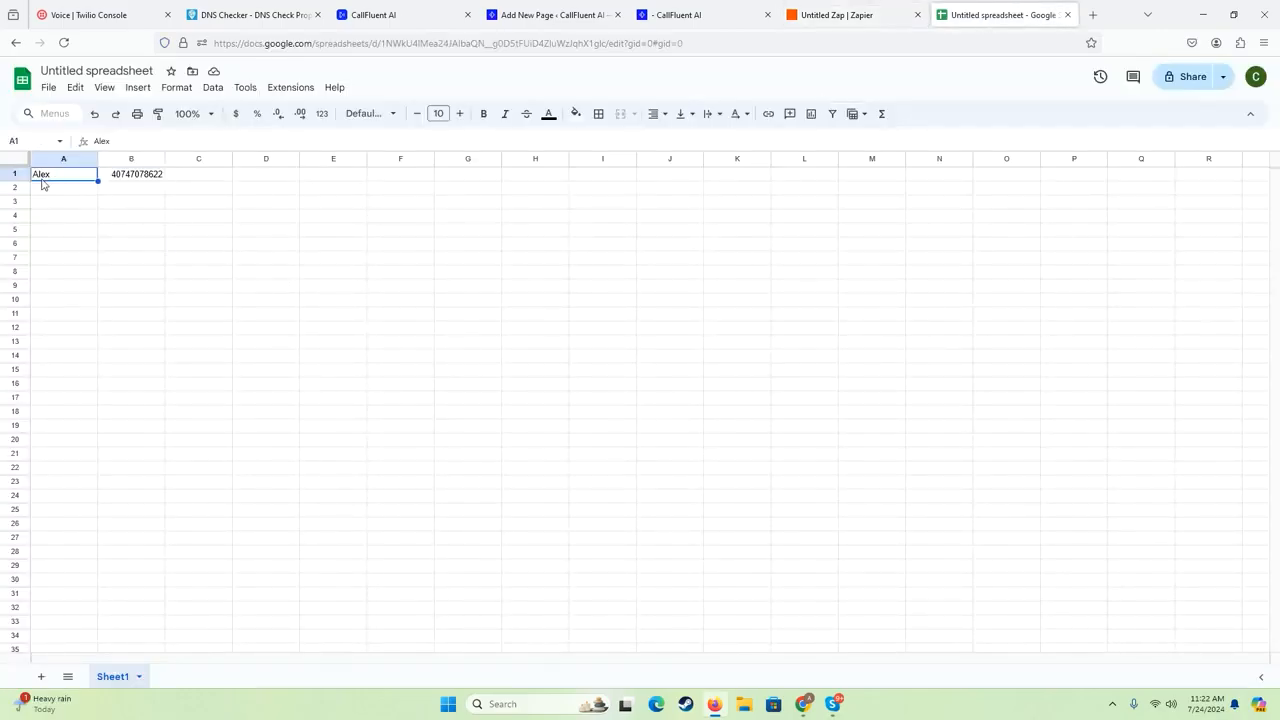
pyautogui.keyDown('shift'); pyautogui.click(129, 178); pyautogui.keyUp('shift')
pyautogui.hotkey('ctrl', 'c')
pyautogui.press('Down')
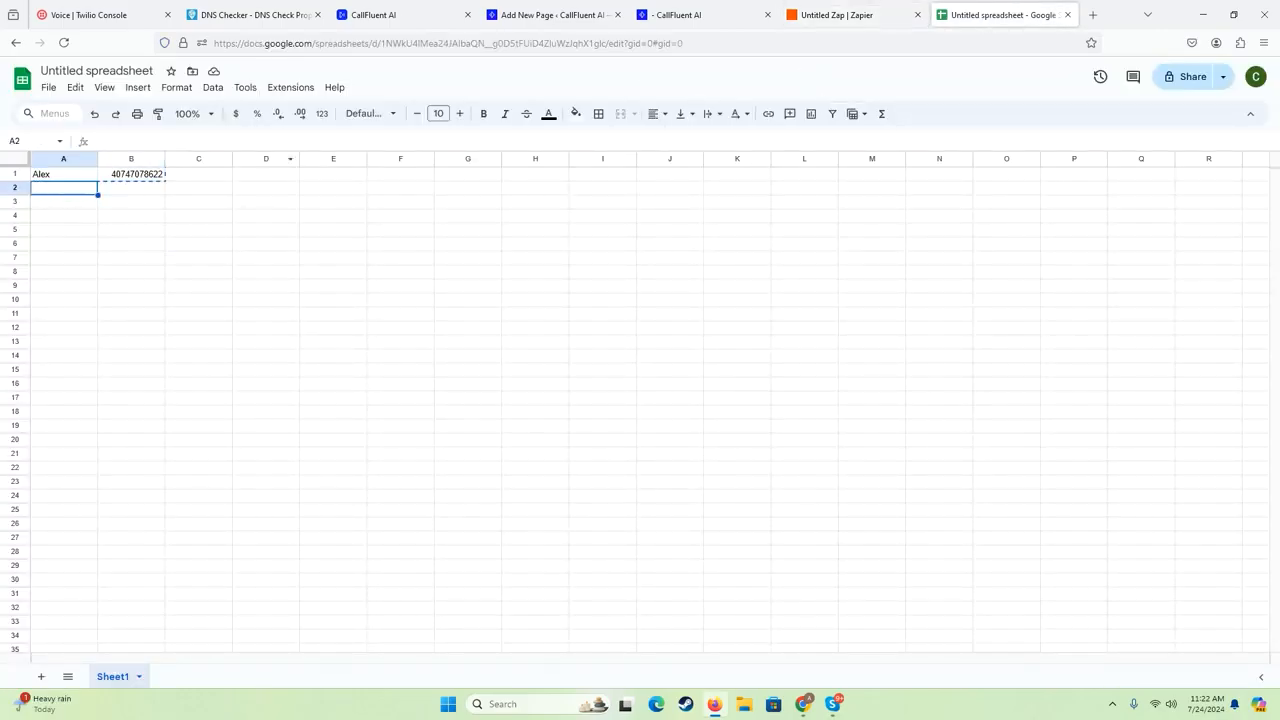
pyautogui.hotkey('ctrl', 'v')
# - Back in Zapier, rerun the trigger test and check which spreadsheet the trigger uses
pyautogui.click(888, 12)
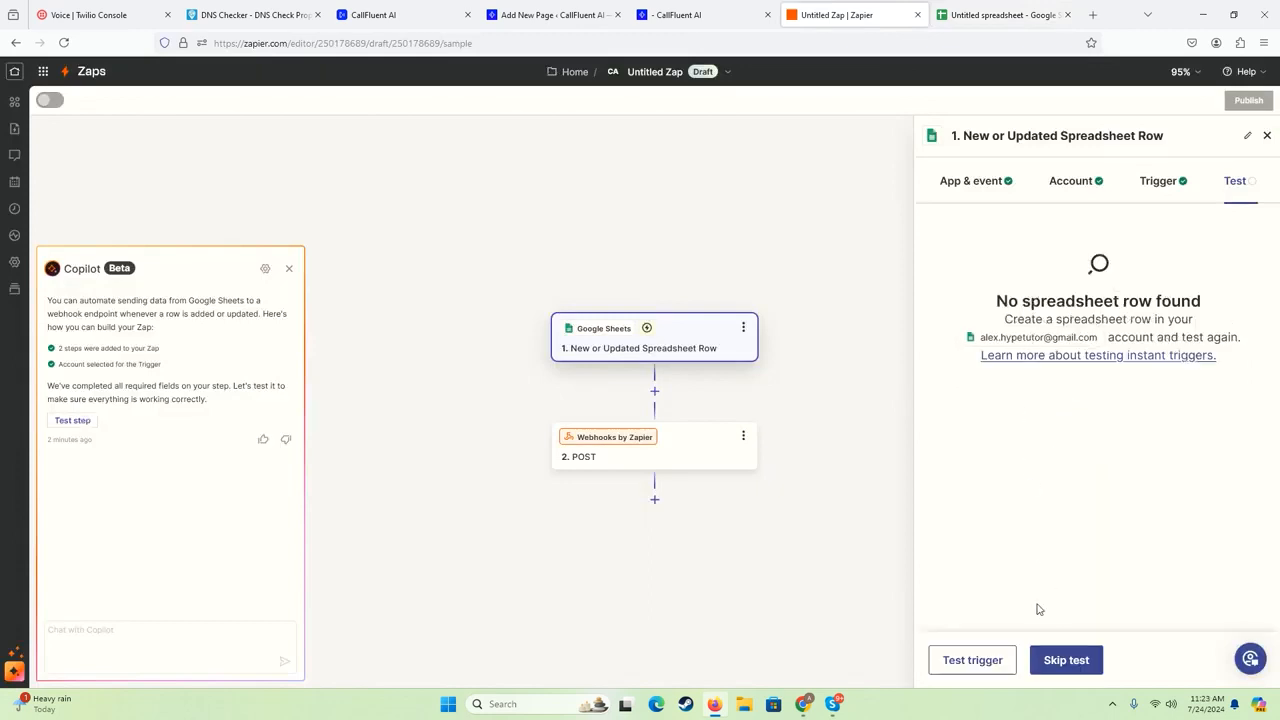
pyautogui.click(980, 663)
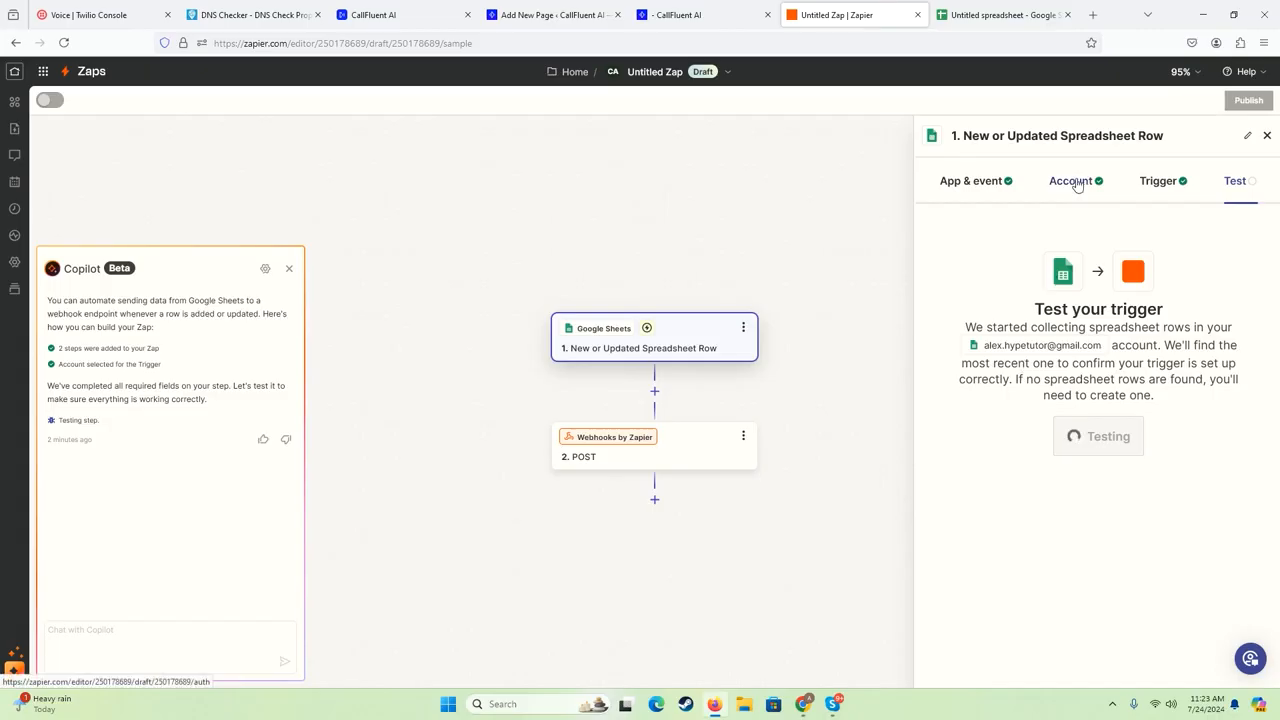
pyautogui.click(1155, 196)
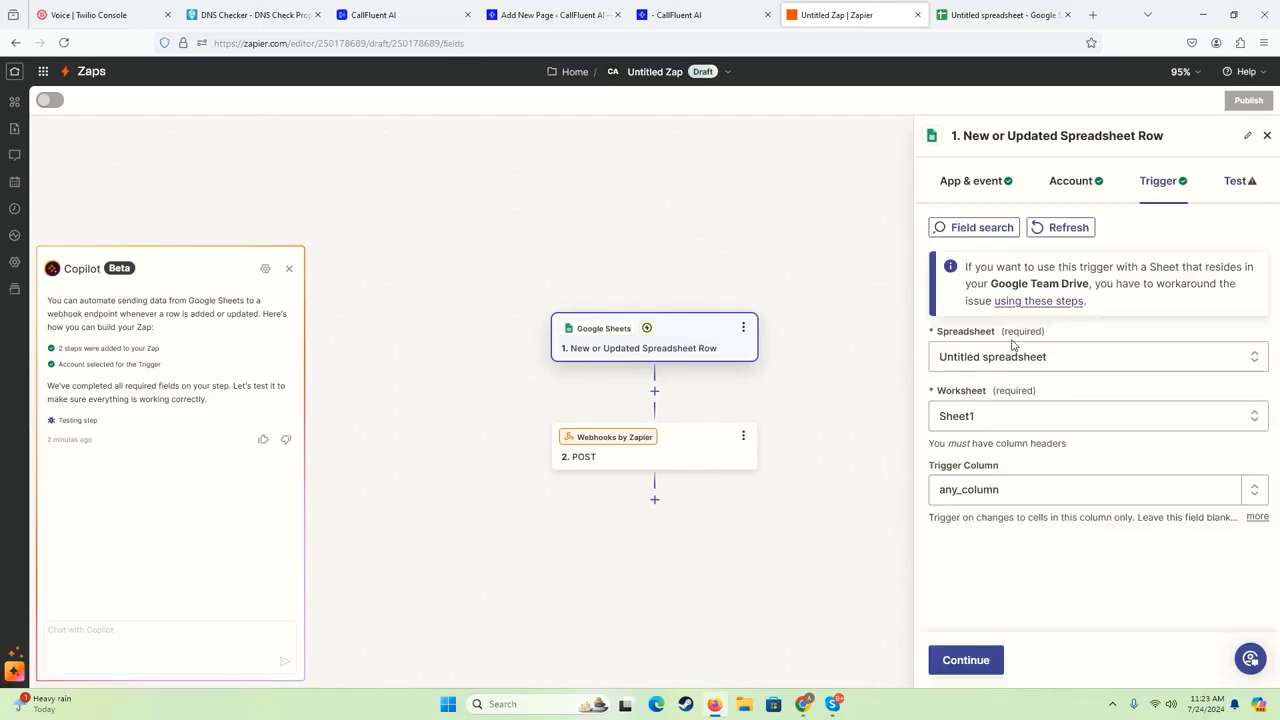
pyautogui.click(1003, 357)
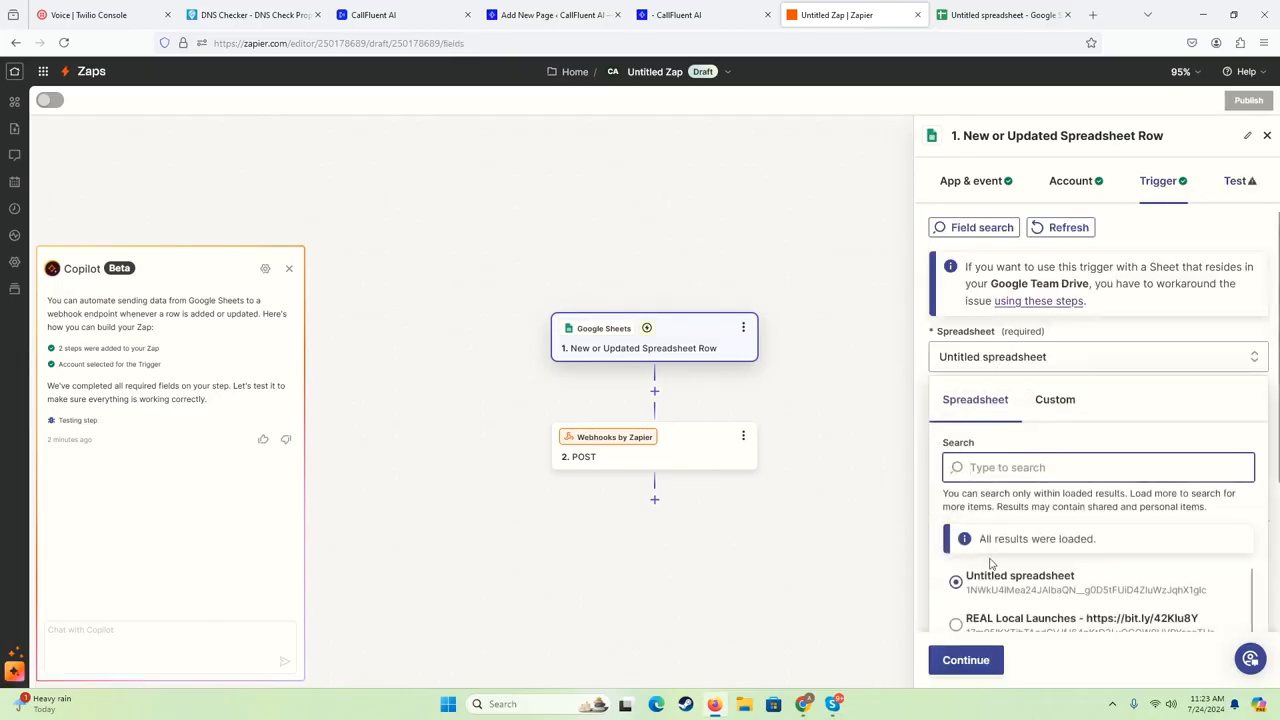
pyautogui.scroll(-3, 986, 571)
pyautogui.click(1003, 384)
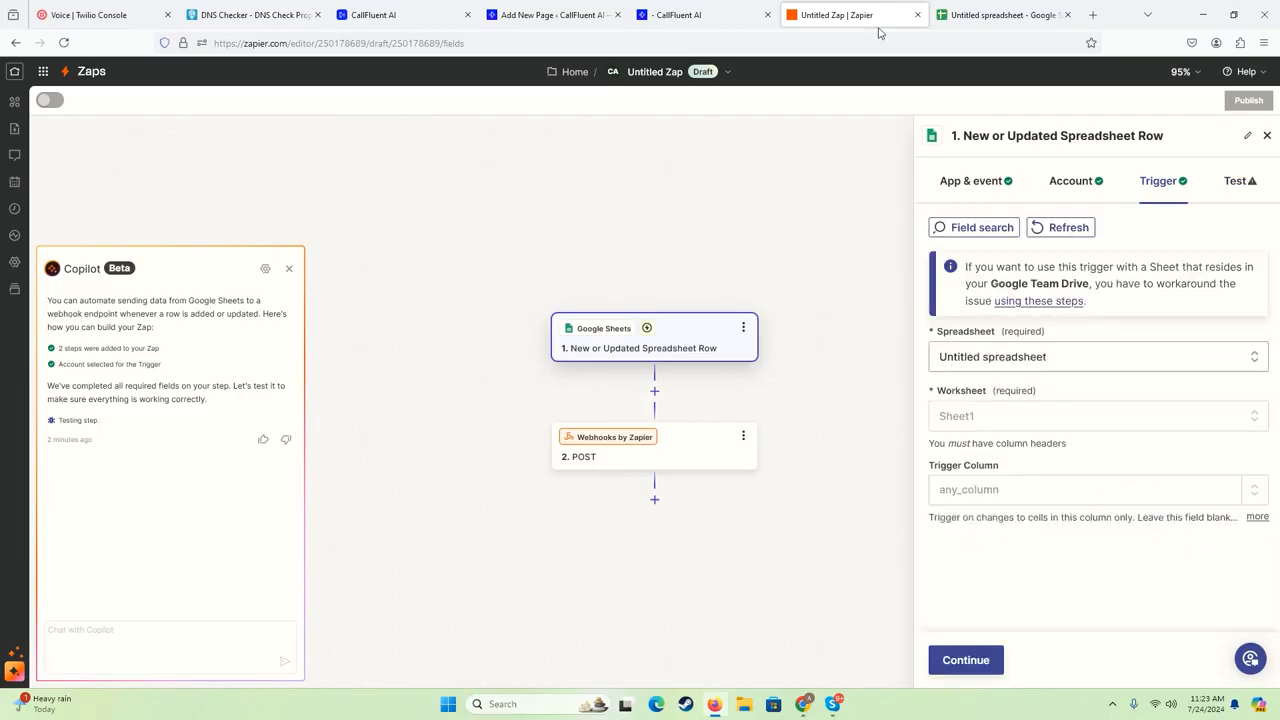
# - In Google Sheets, rename the spreadsheet to "Zapier", the contact's first name, and "onboarding test"
pyautogui.click(990, 15)
pyautogui.click(88, 70)
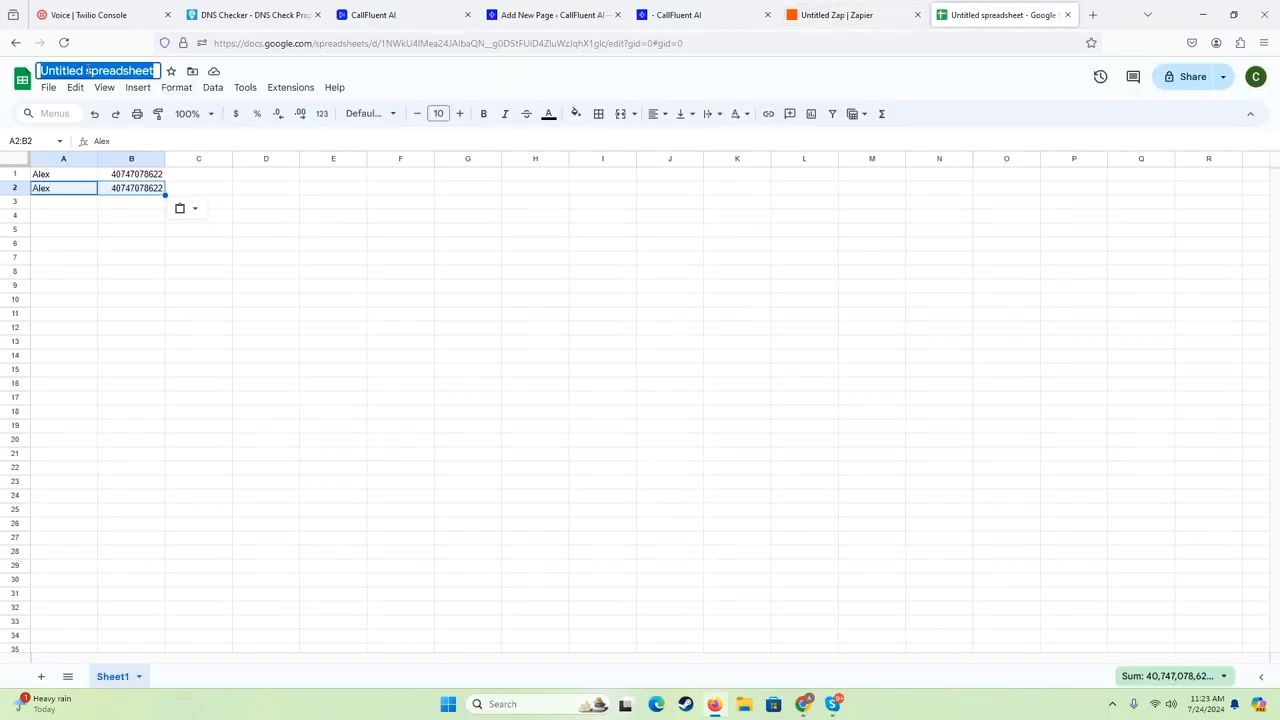
pyautogui.write('Z')
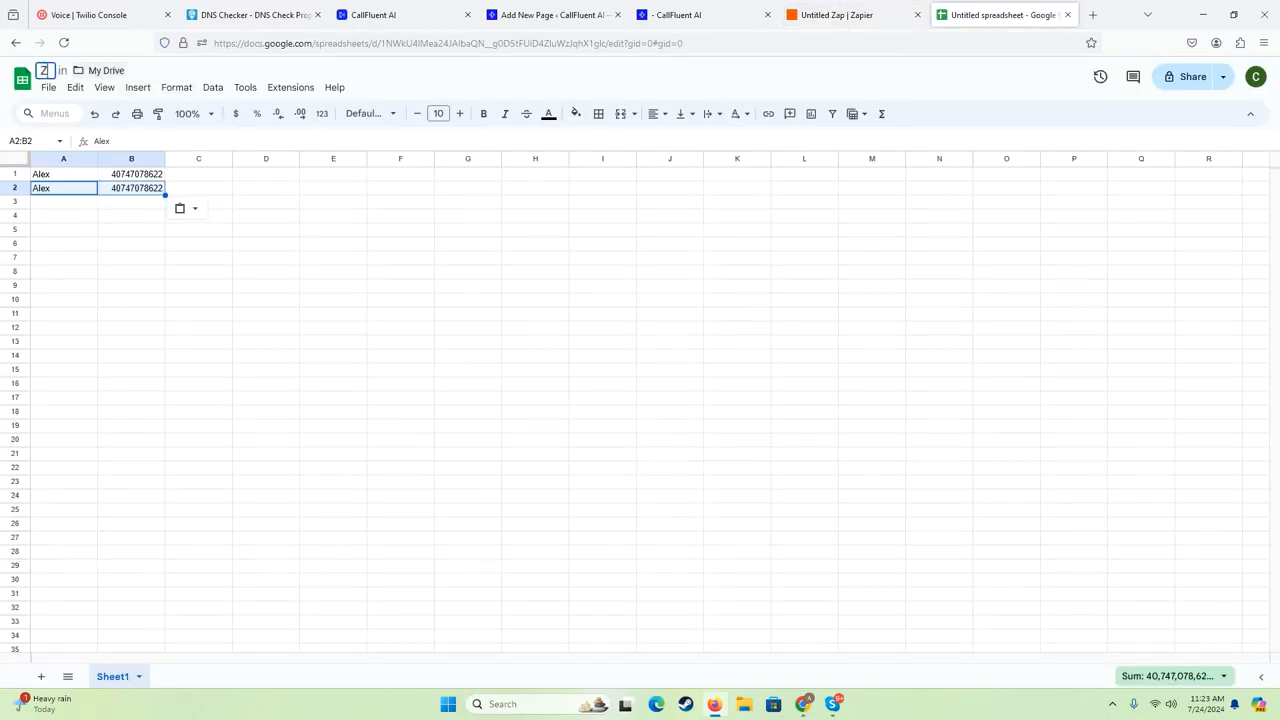
pyautogui.write('apier Alex onboarding test')
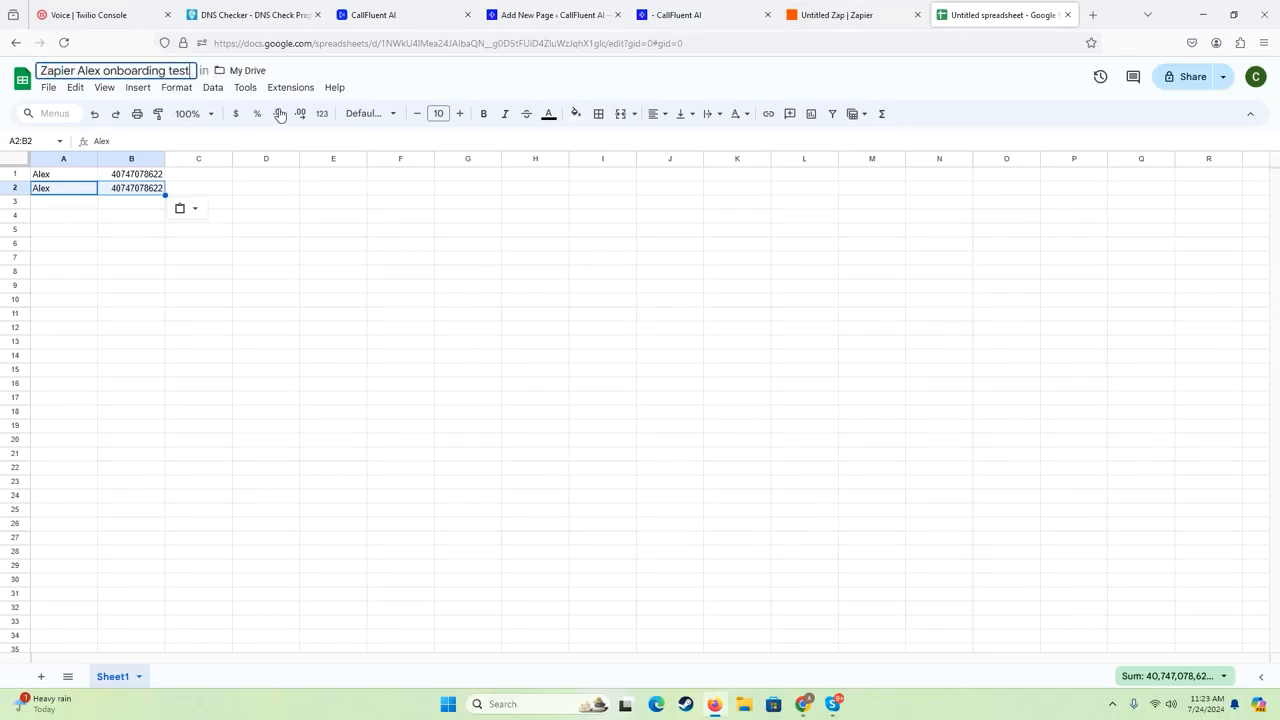
pyautogui.click(521, 245)
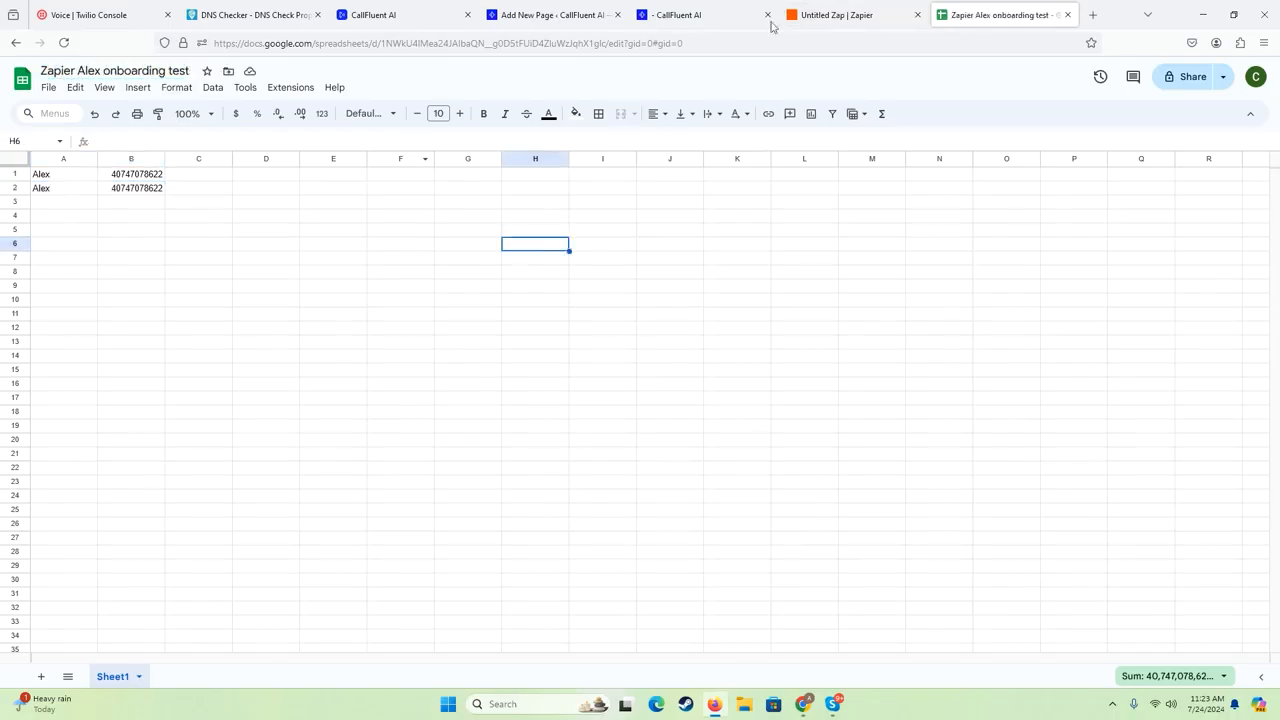
# - Back in Zapier, refresh the trigger's list of spreadsheets and keep Untitled spreadsheet as the source
pyautogui.click(830, 14)
pyautogui.click(957, 370)
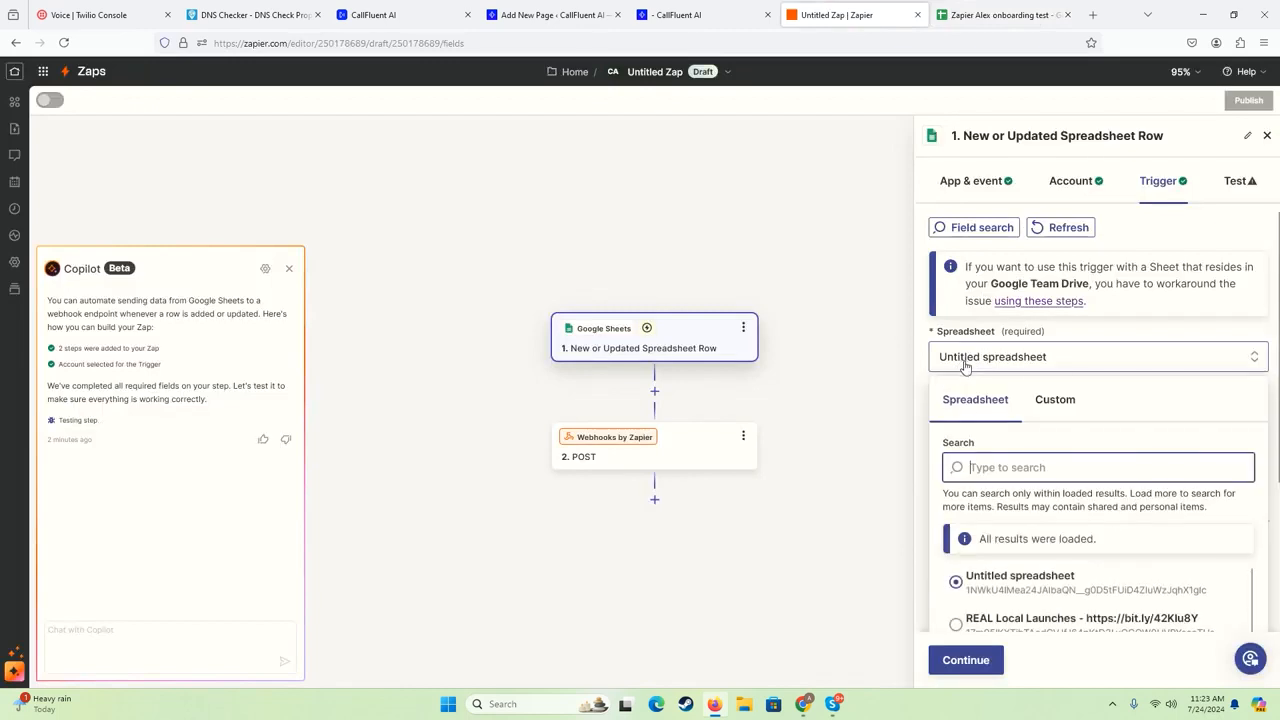
pyautogui.scroll(-5, 1005, 460)
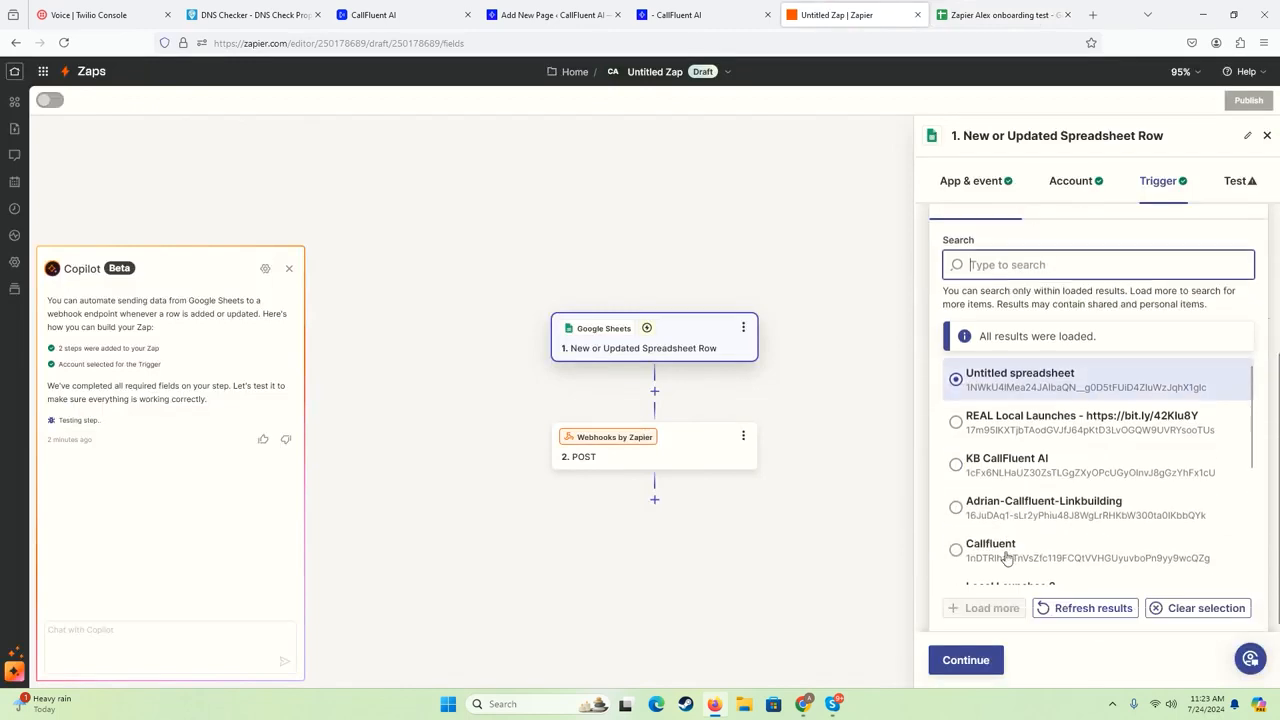
pyautogui.click(1088, 607)
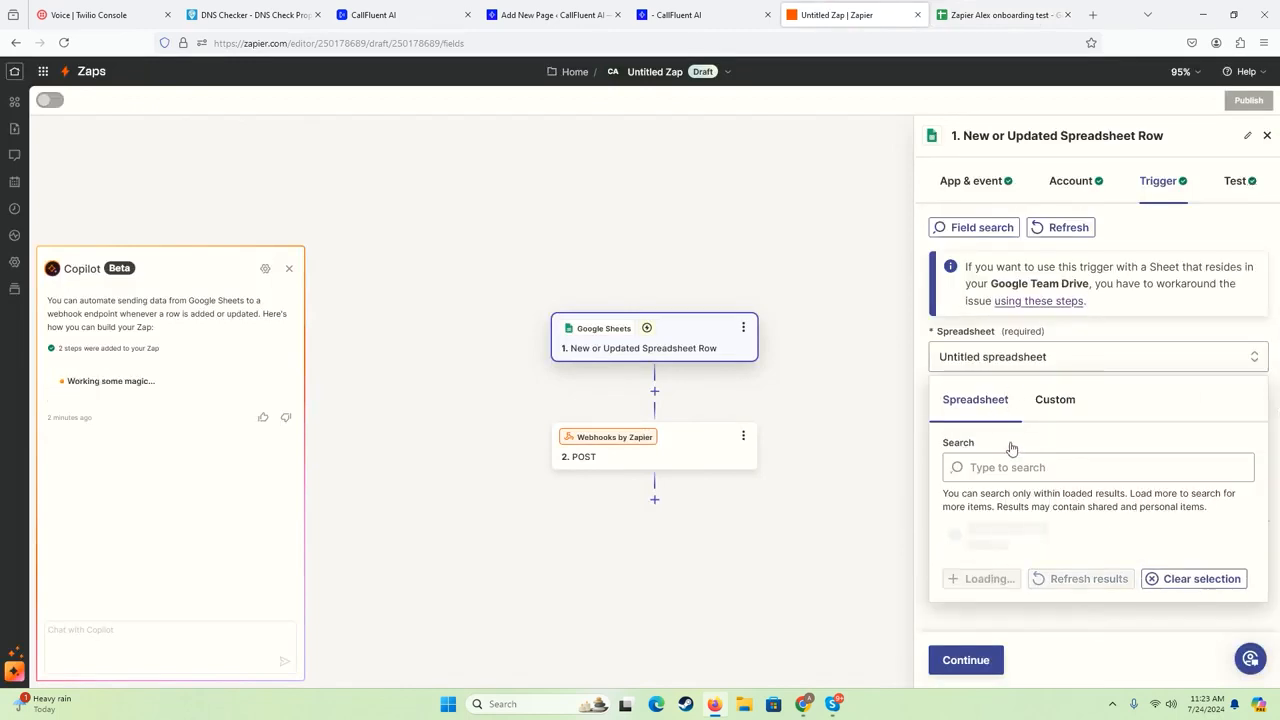
pyautogui.click(1016, 585)
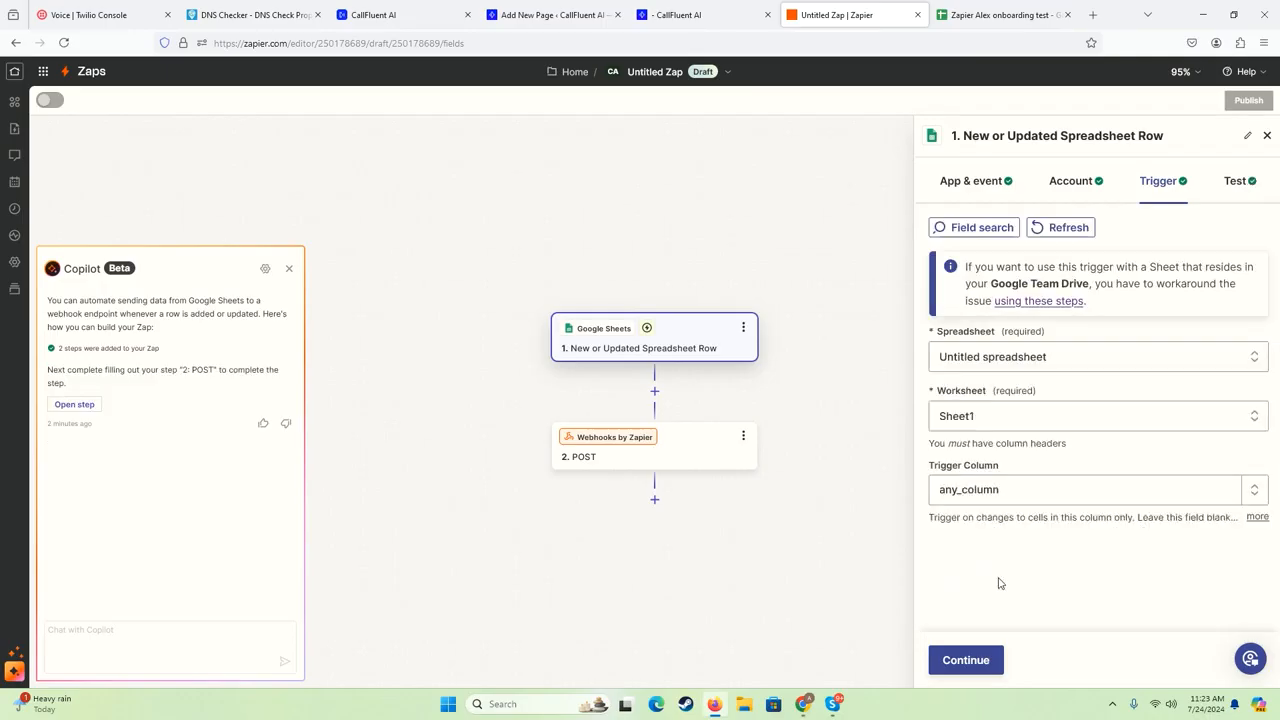
# - Refresh the trigger's worksheet list and select Sheet1 again
pyautogui.click(975, 424)
pyautogui.scroll(-2, 960, 560)
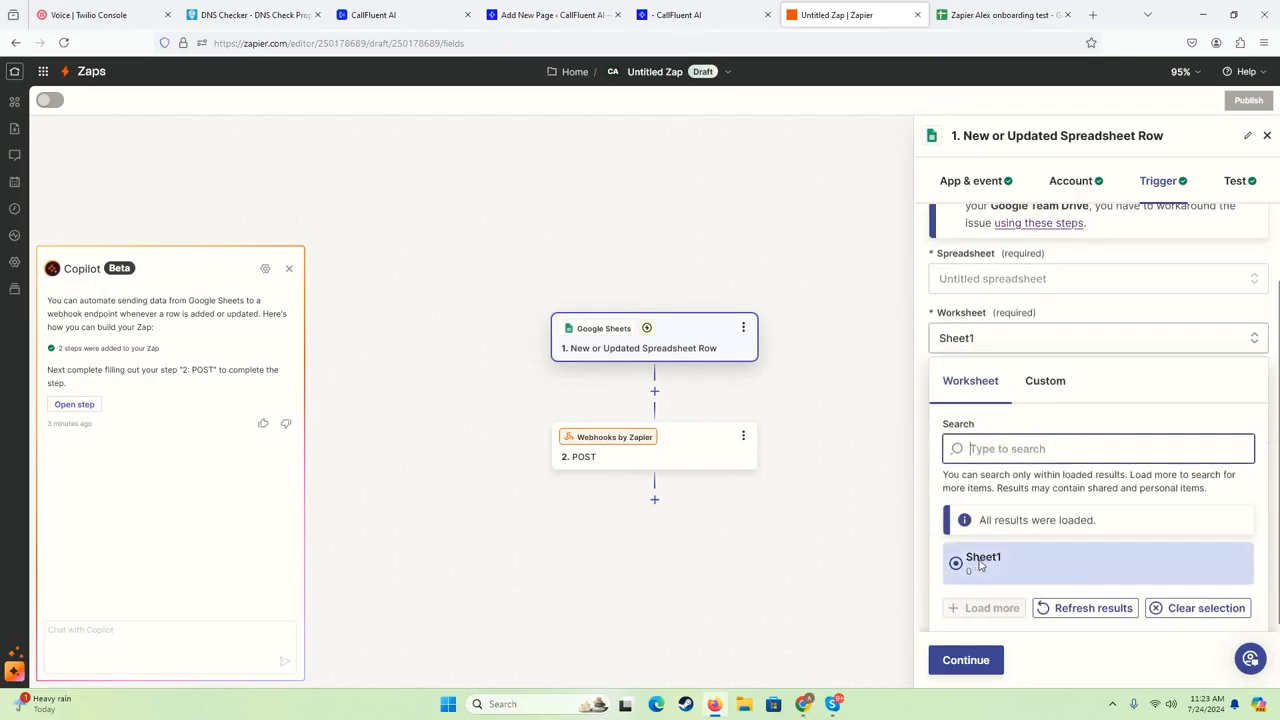
pyautogui.click(971, 566)
pyautogui.click(967, 425)
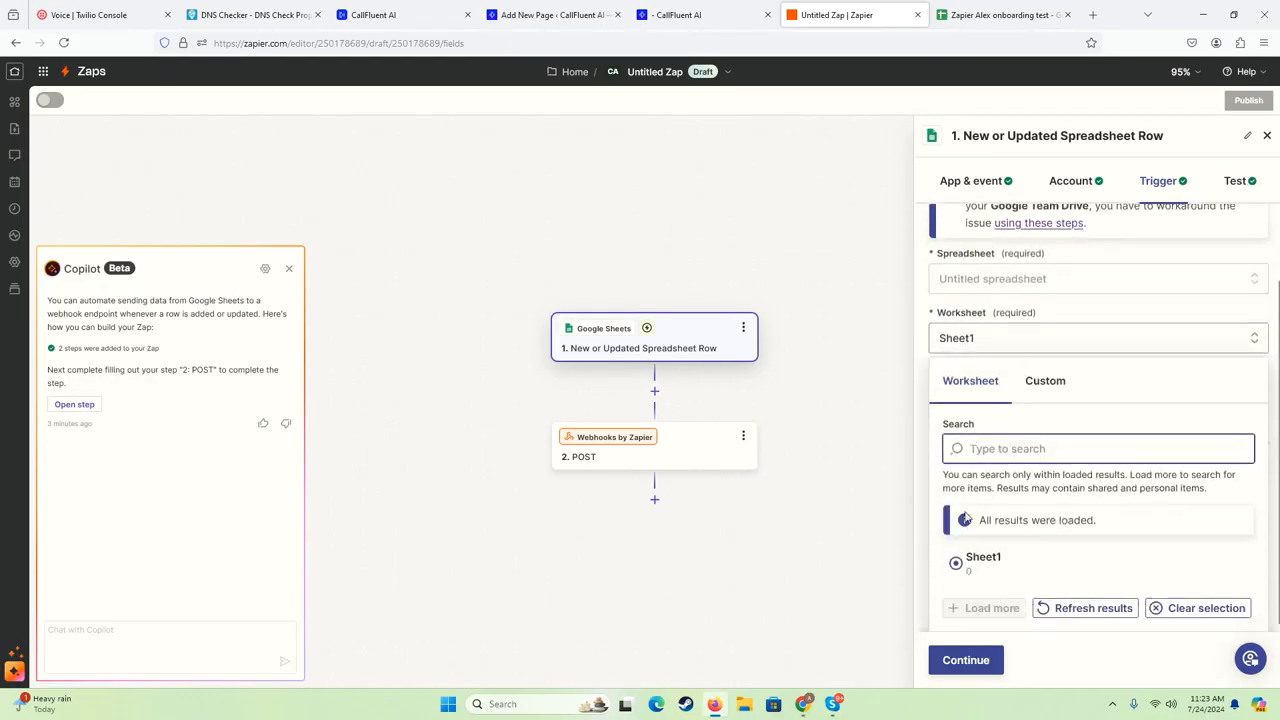
pyautogui.click(1082, 608)
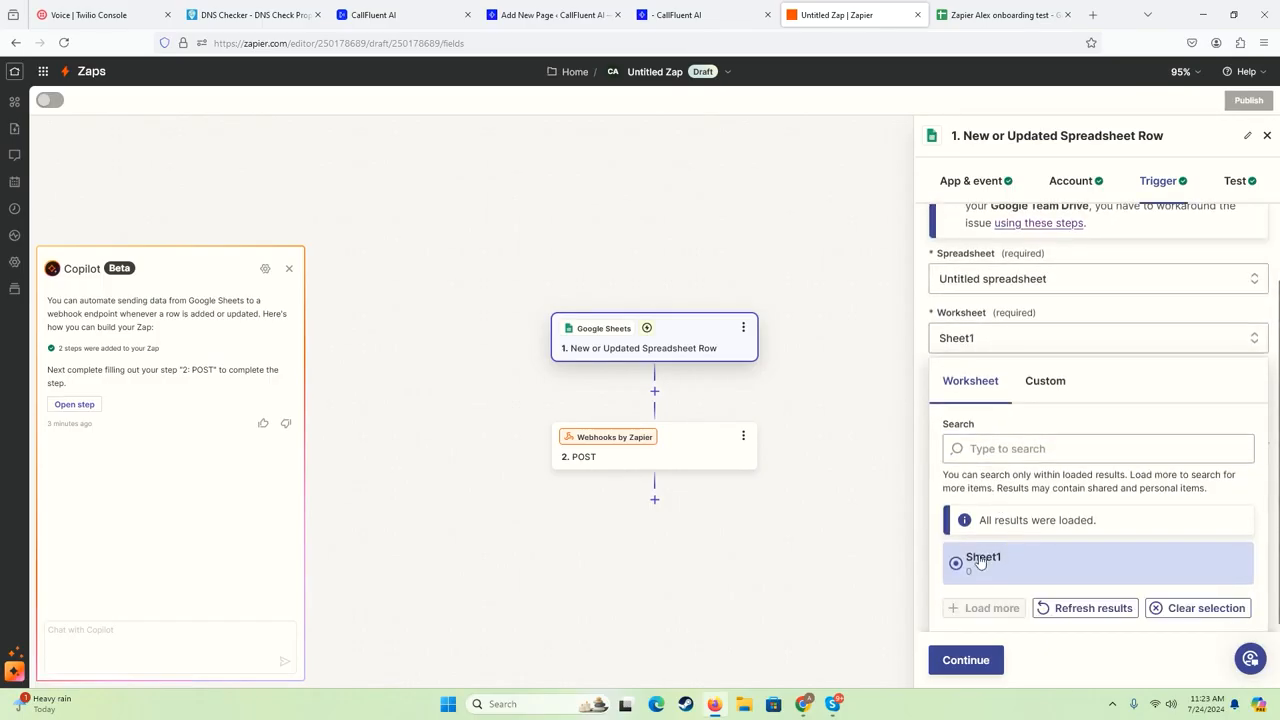
pyautogui.click(980, 563)
# - Check the rows in Google Sheets, then in Zapier review test record Spreadsheet Row A and continue with it to the POST step
pyautogui.click(1000, 15)
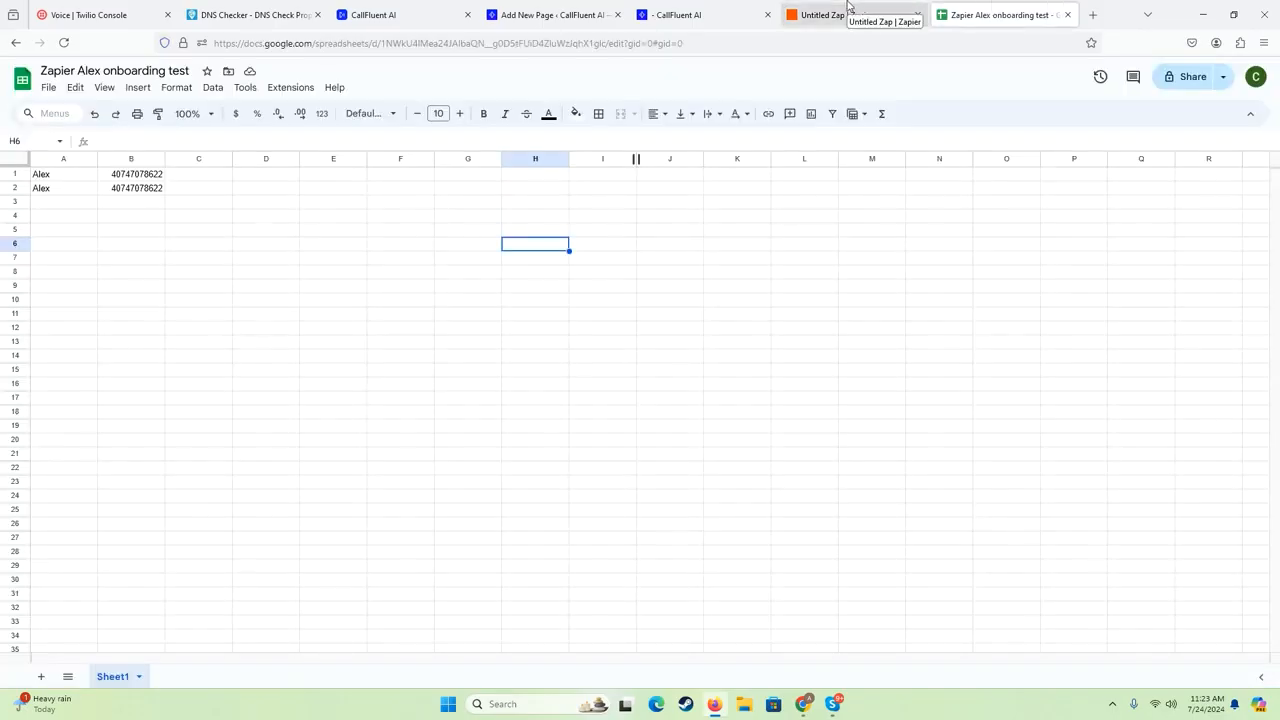
pyautogui.click(848, 9)
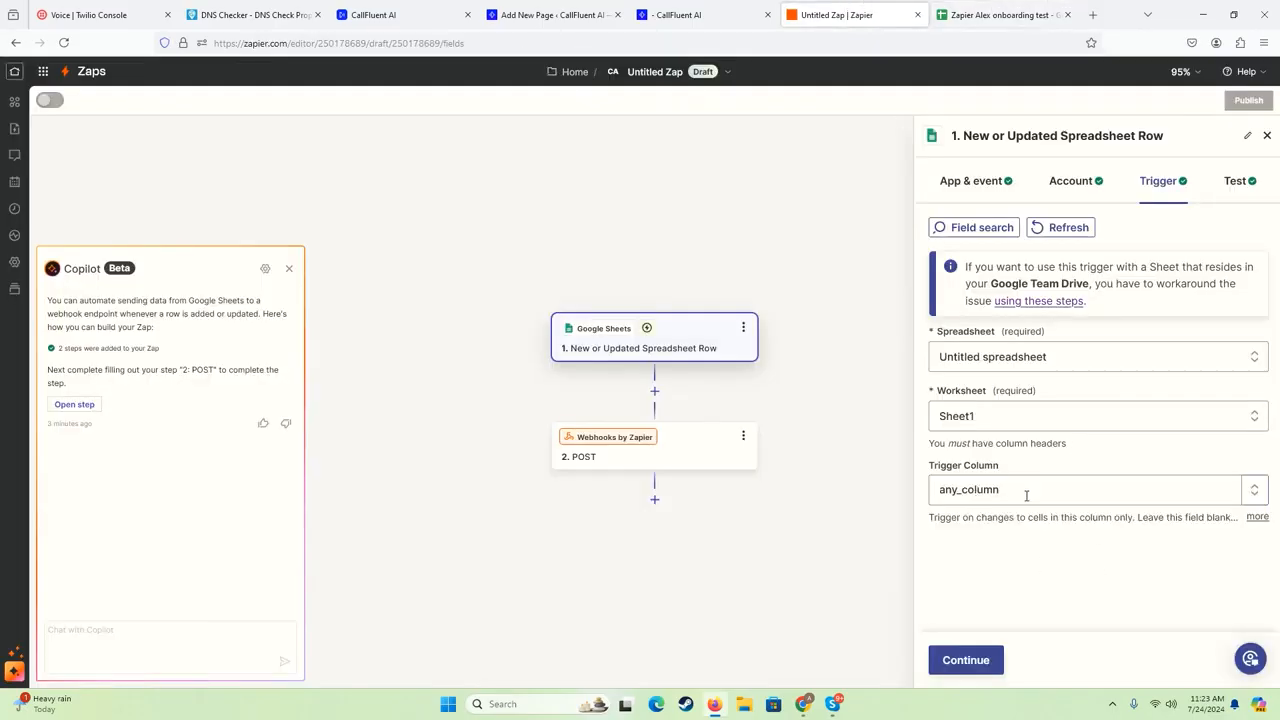
pyautogui.click(966, 664)
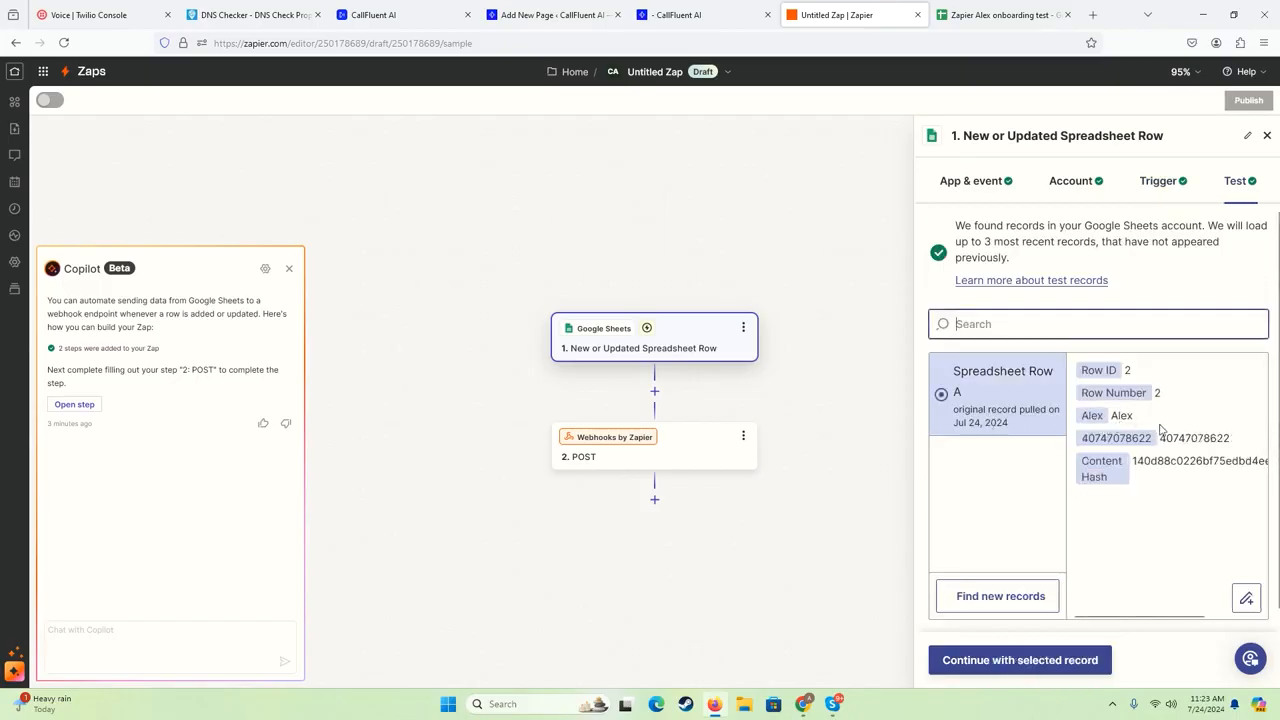
pyautogui.scroll(-1, 1055, 527)
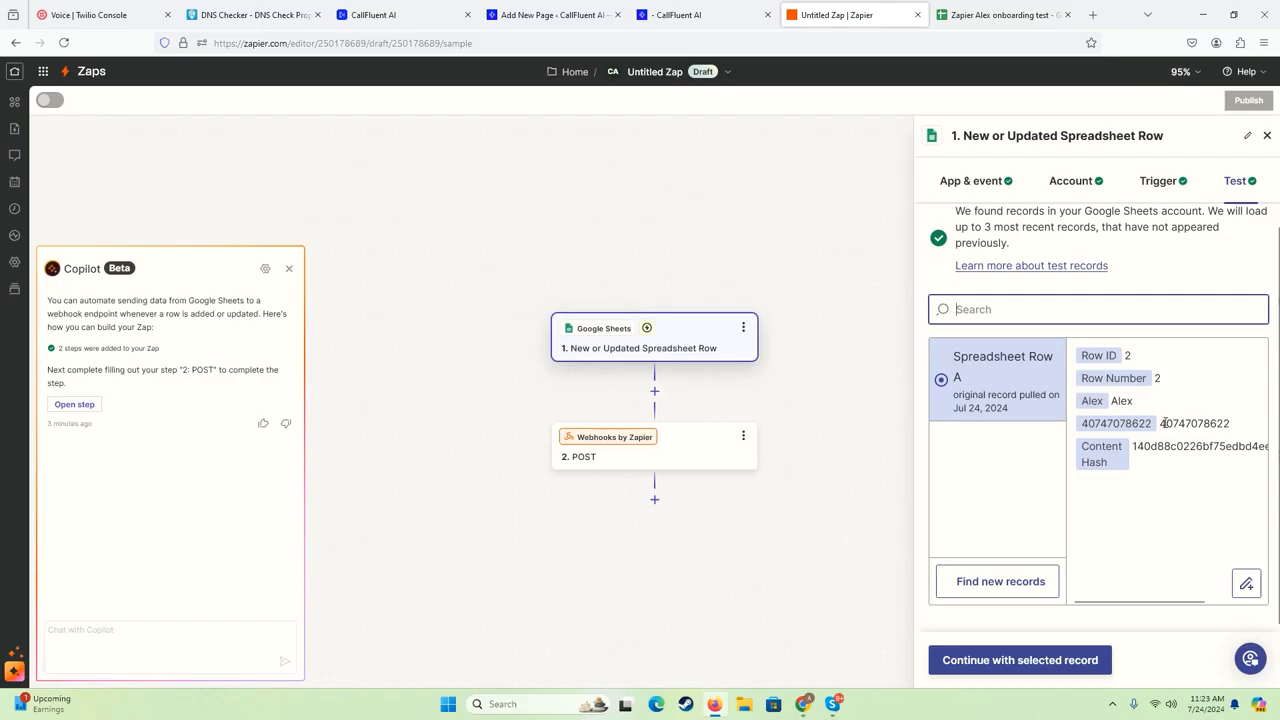
pyautogui.click(1014, 660)
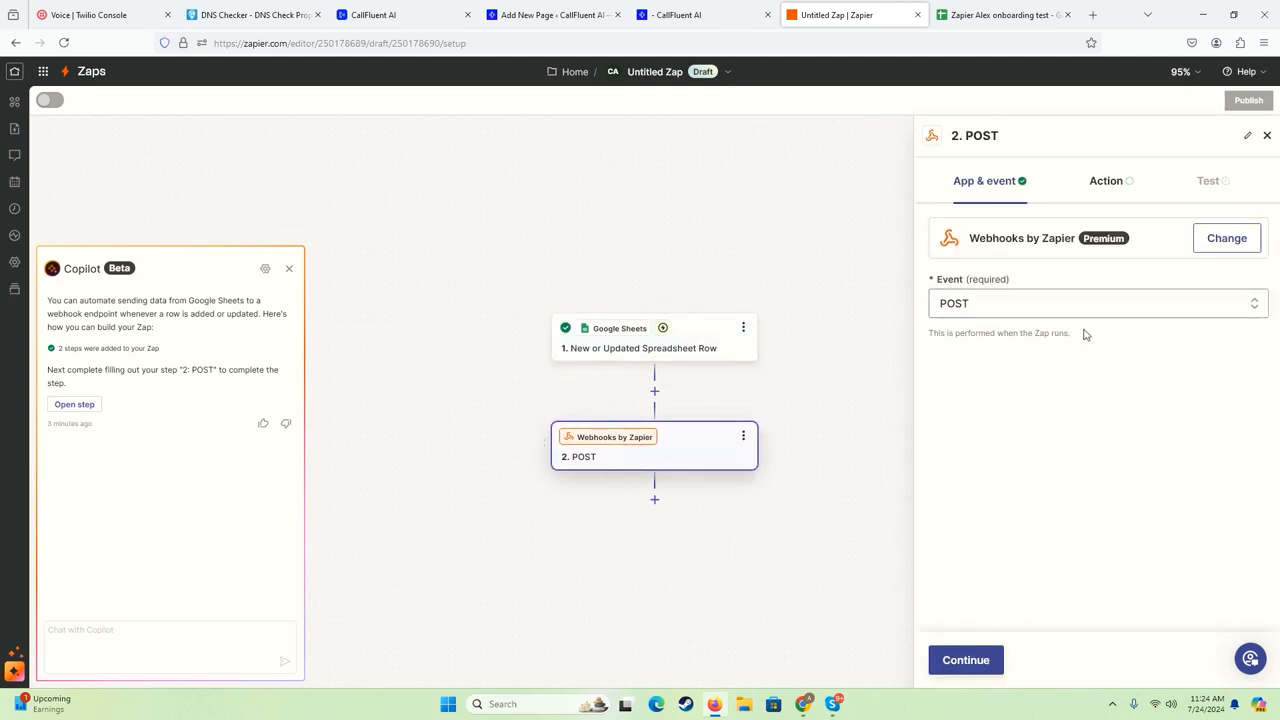
pyautogui.click(973, 662)
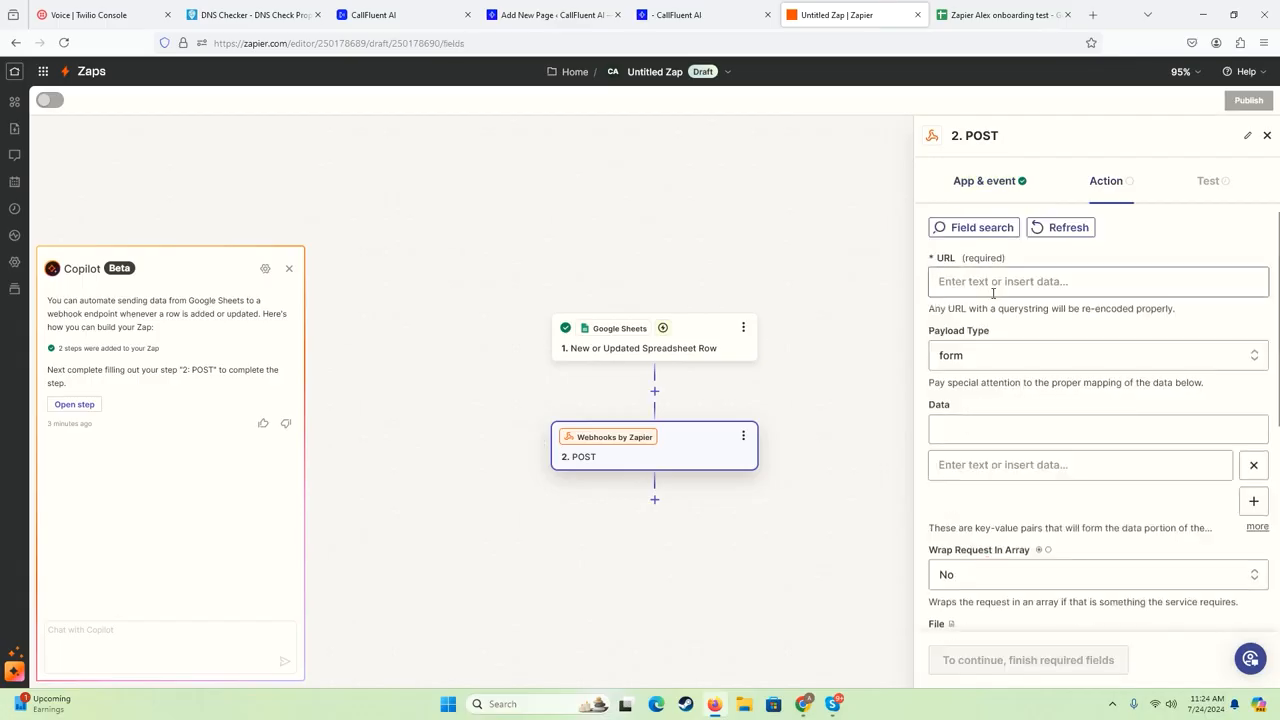
pyautogui.click(1010, 284)
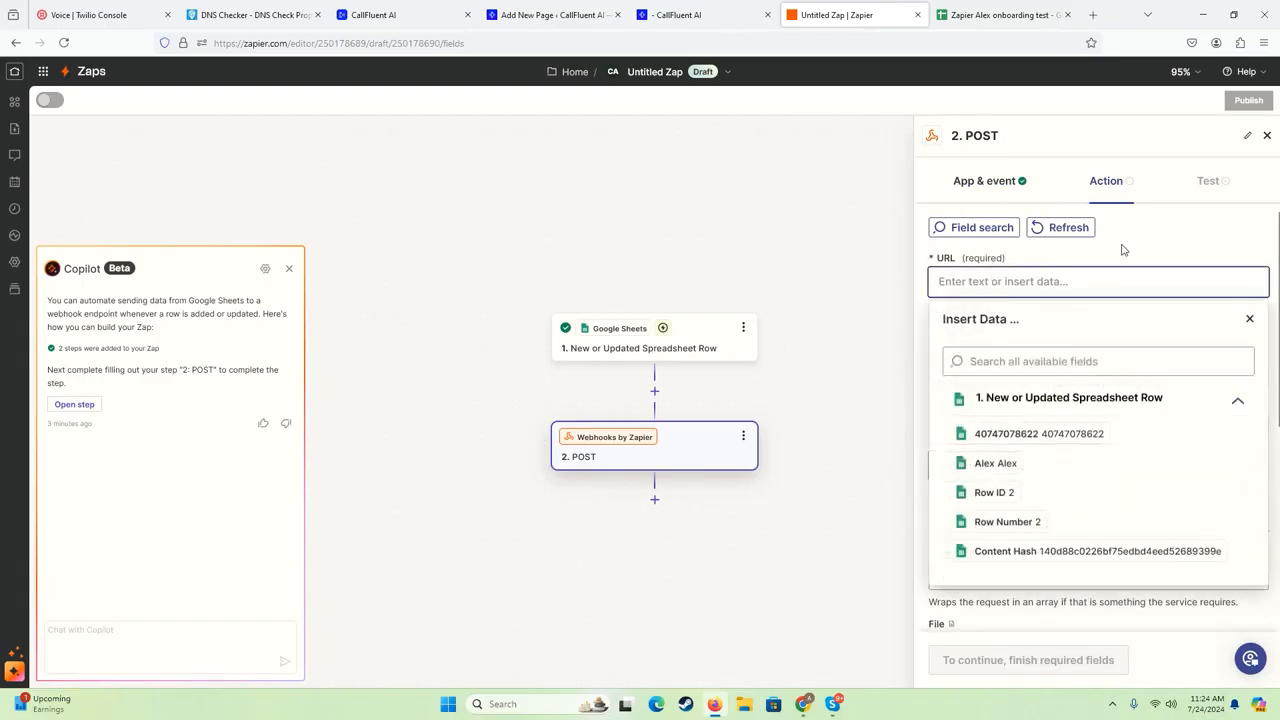
pyautogui.click(932, 240)
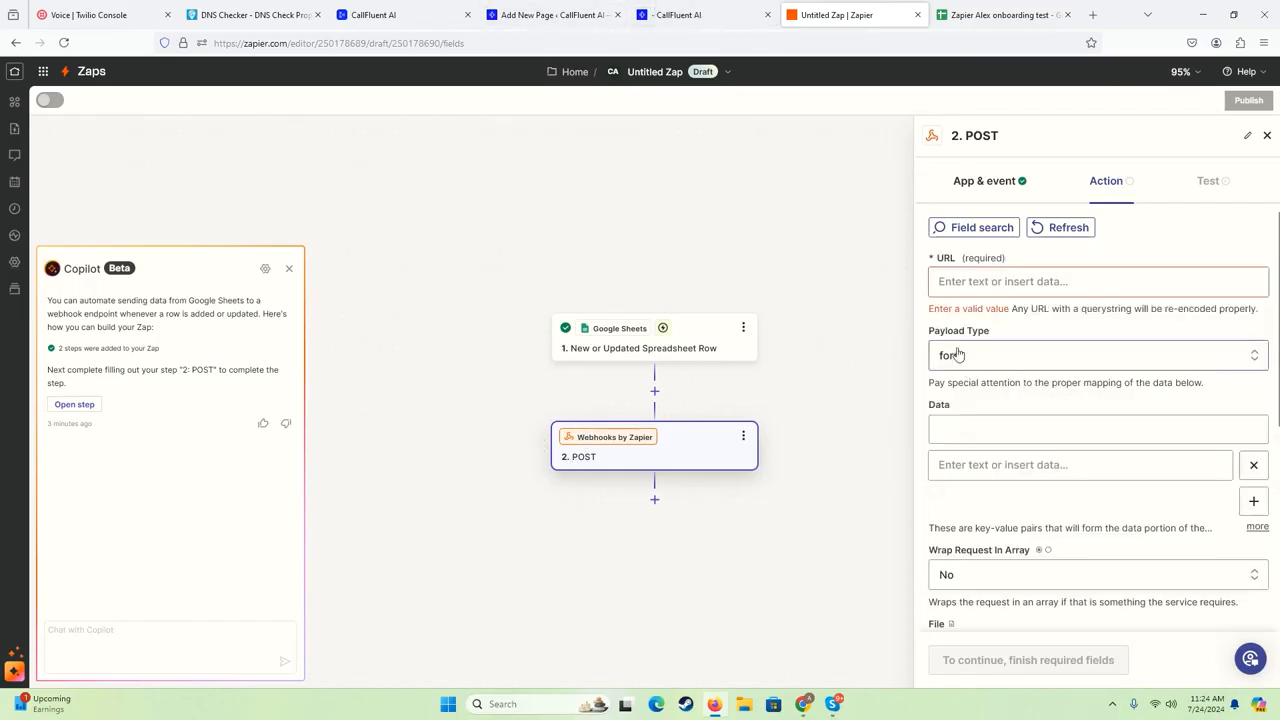
pyautogui.click(960, 282)
pyautogui.click(1138, 260)
pyautogui.click(700, 14)
pyautogui.click(596, 12)
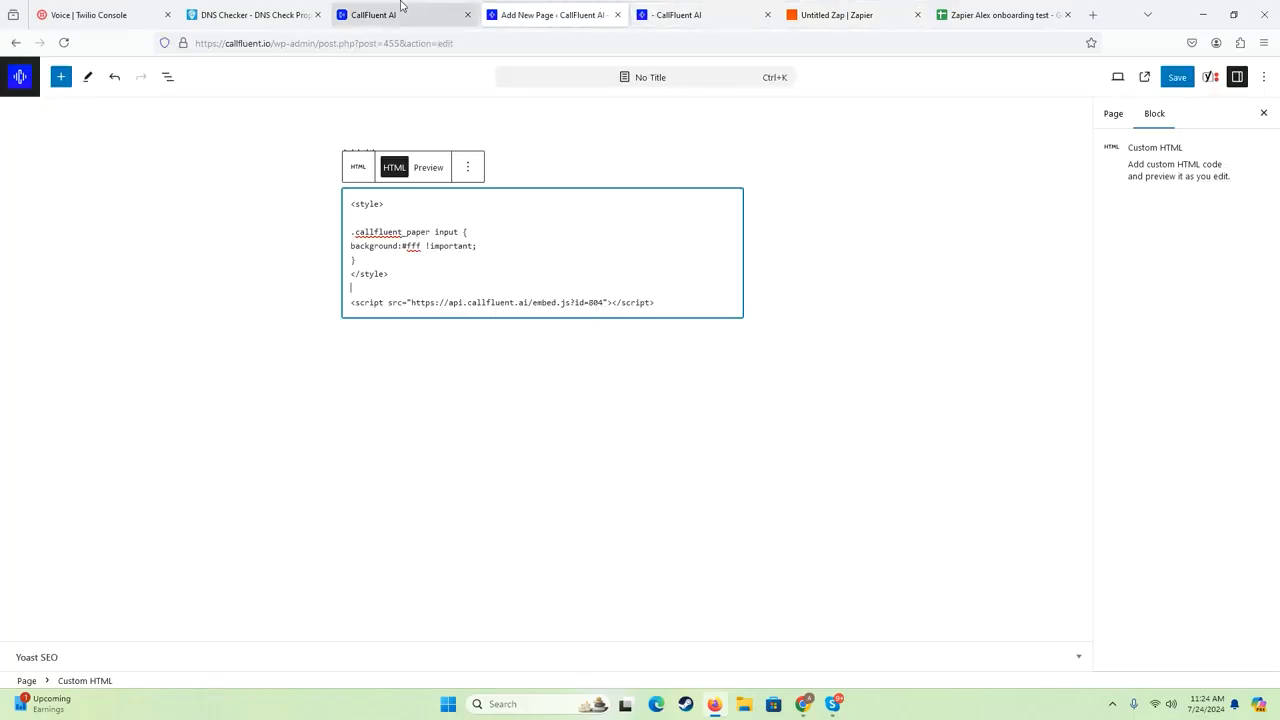
pyautogui.click(400, 10)
pyautogui.click(897, 425)
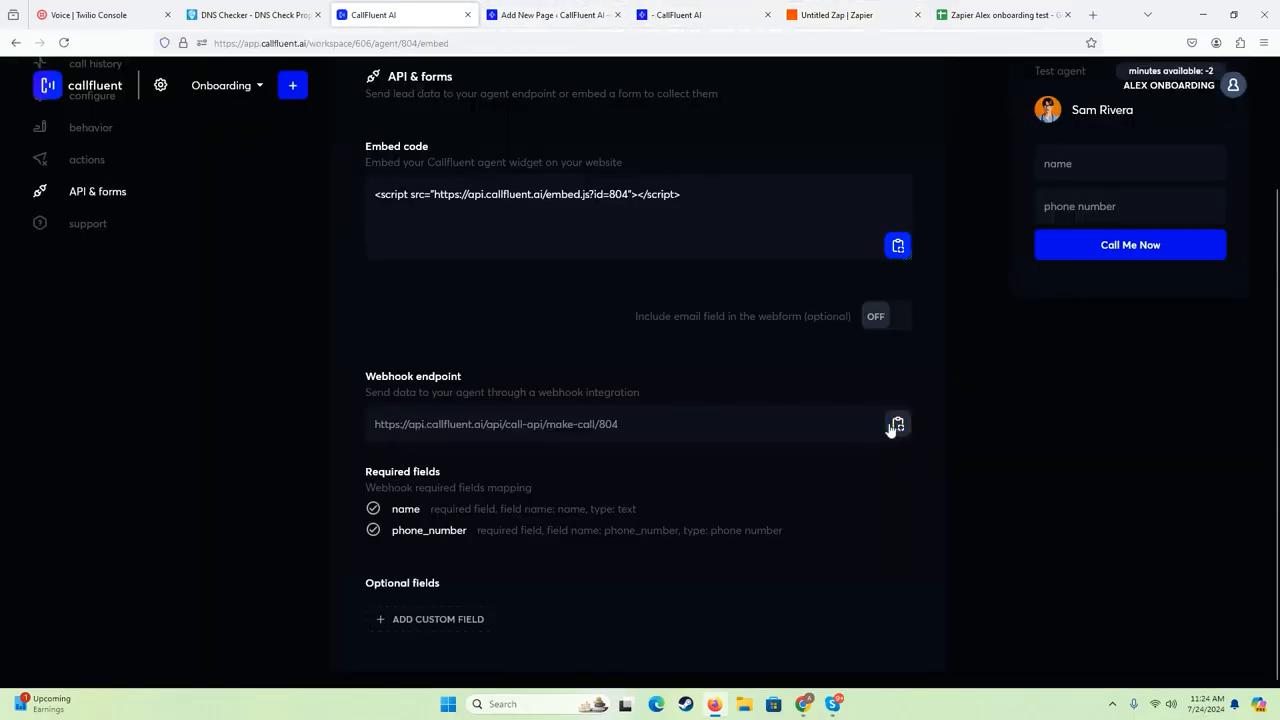
pyautogui.click(850, 14)
pyautogui.click(1014, 284)
pyautogui.hotkey('ctrl', 'v')
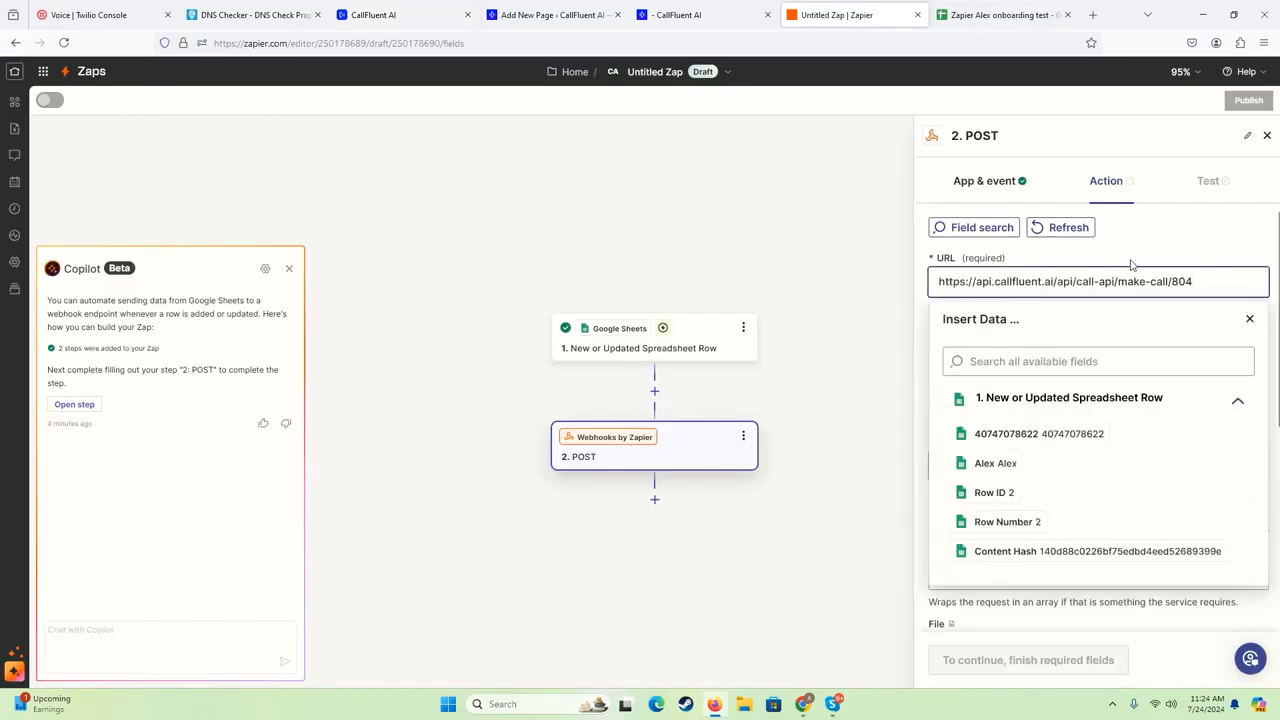
pyautogui.click(1160, 251)
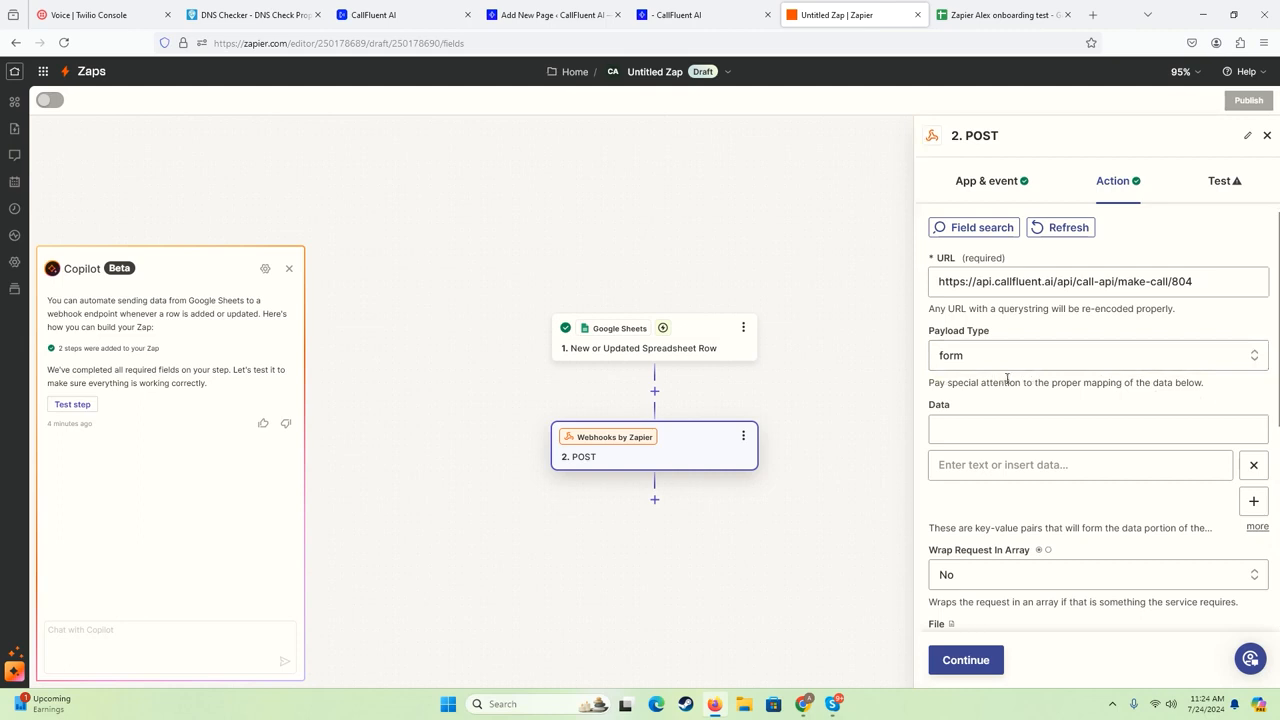
# - Set the POST action's payload type to json
pyautogui.moveTo(1010, 380); pyautogui.dragTo(1050, 380)
pyautogui.click(1203, 387)
pyautogui.click(979, 366)
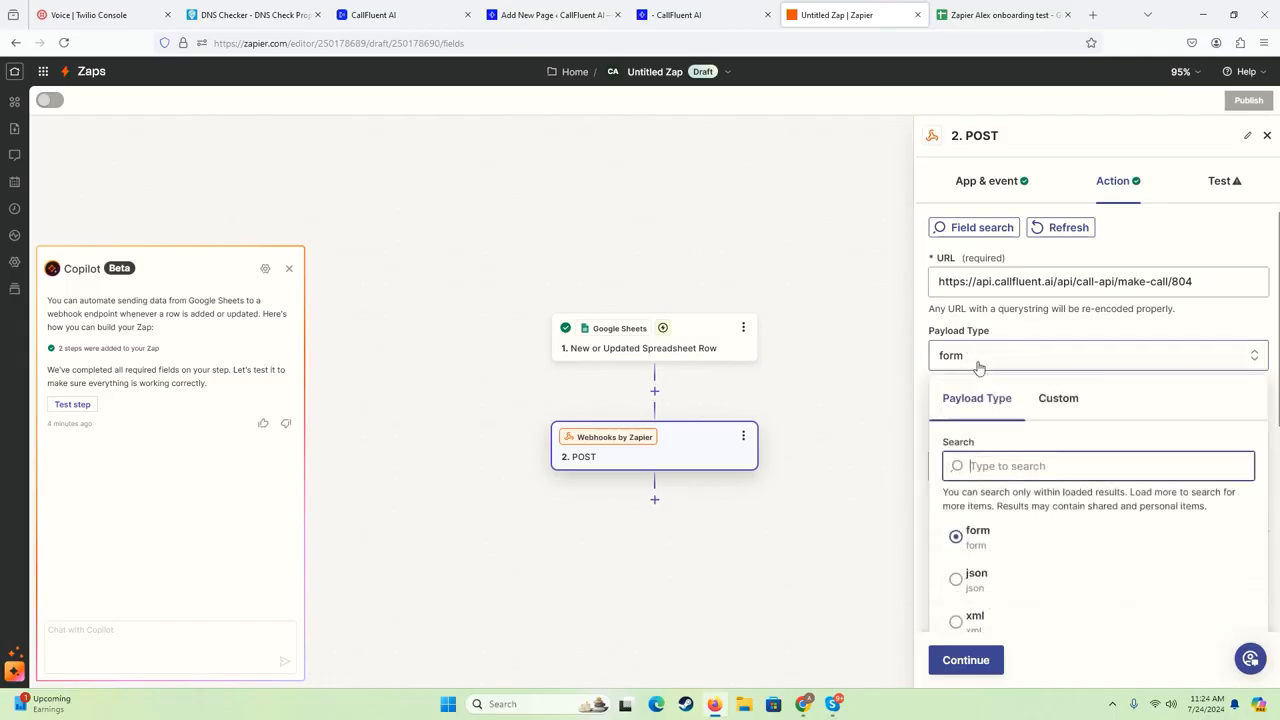
pyautogui.click(976, 583)
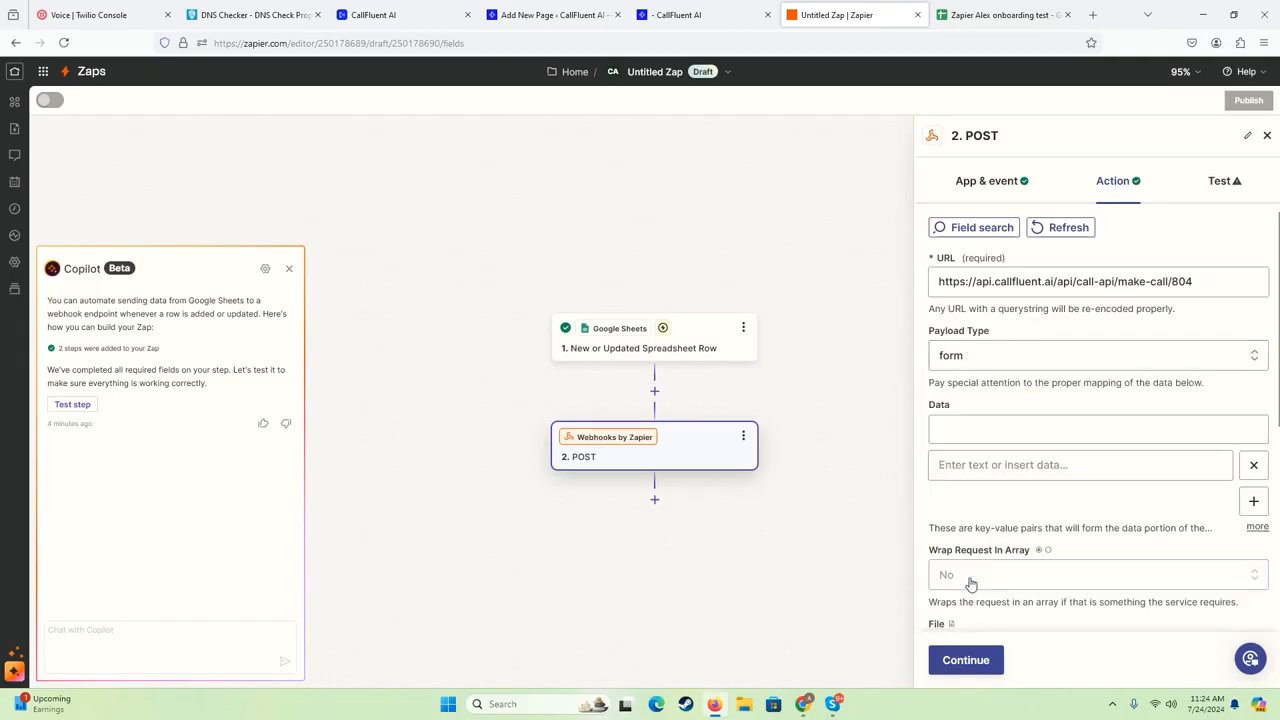
# - Check the columns in Google Sheets, then in Zapier add a second key-value pair to the POST action's Data
pyautogui.scroll(-2, 935, 378)
pyautogui.scroll(1, 951, 334)
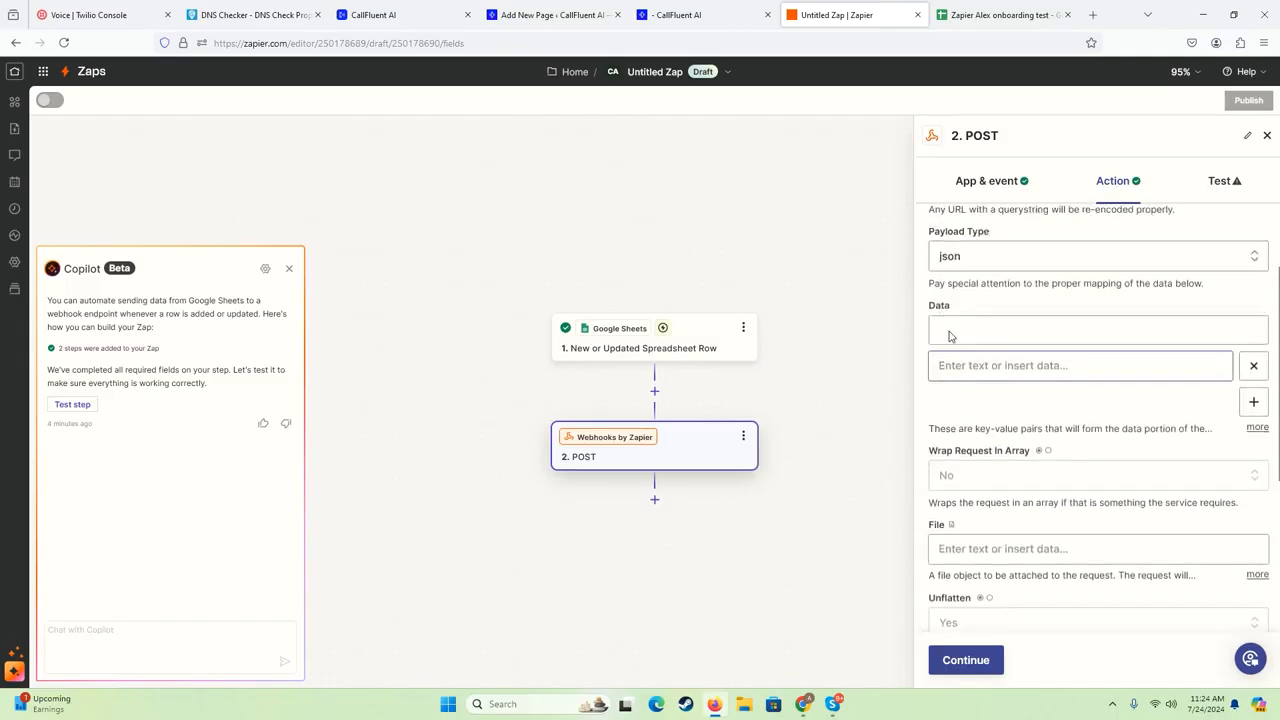
pyautogui.click(992, 352)
pyautogui.click(1004, 422)
pyautogui.click(1018, 386)
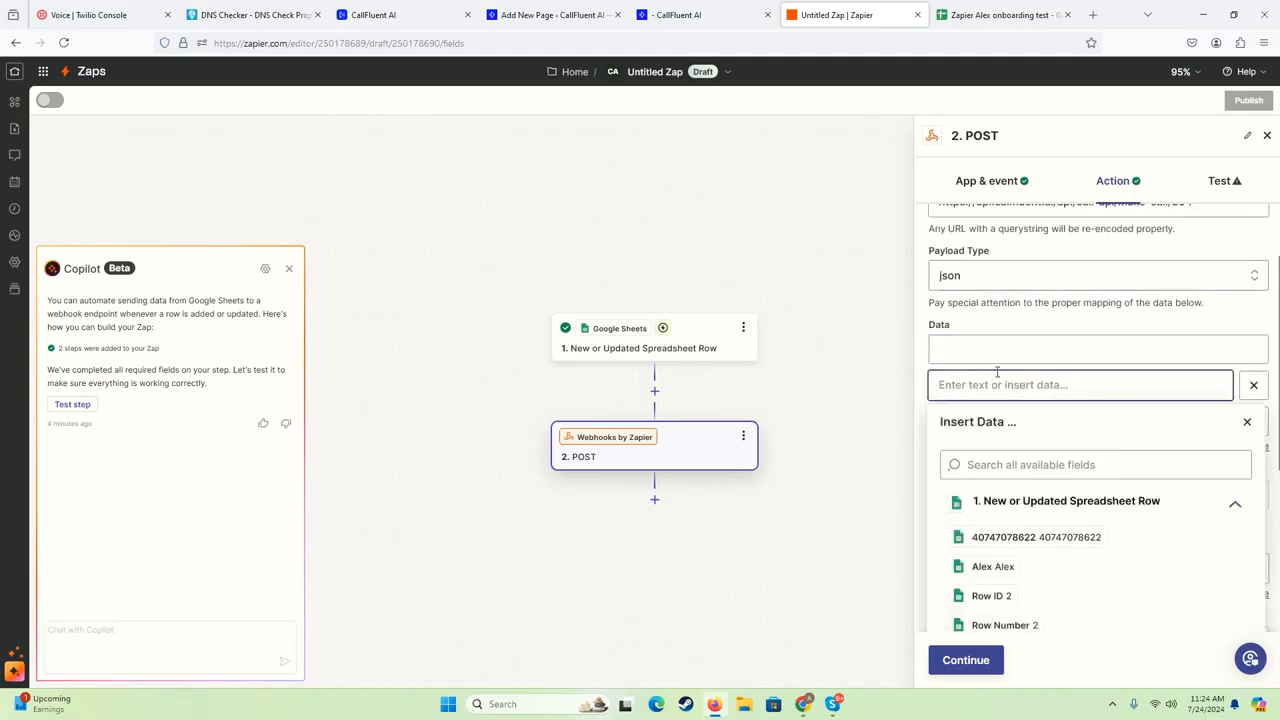
pyautogui.click(957, 349)
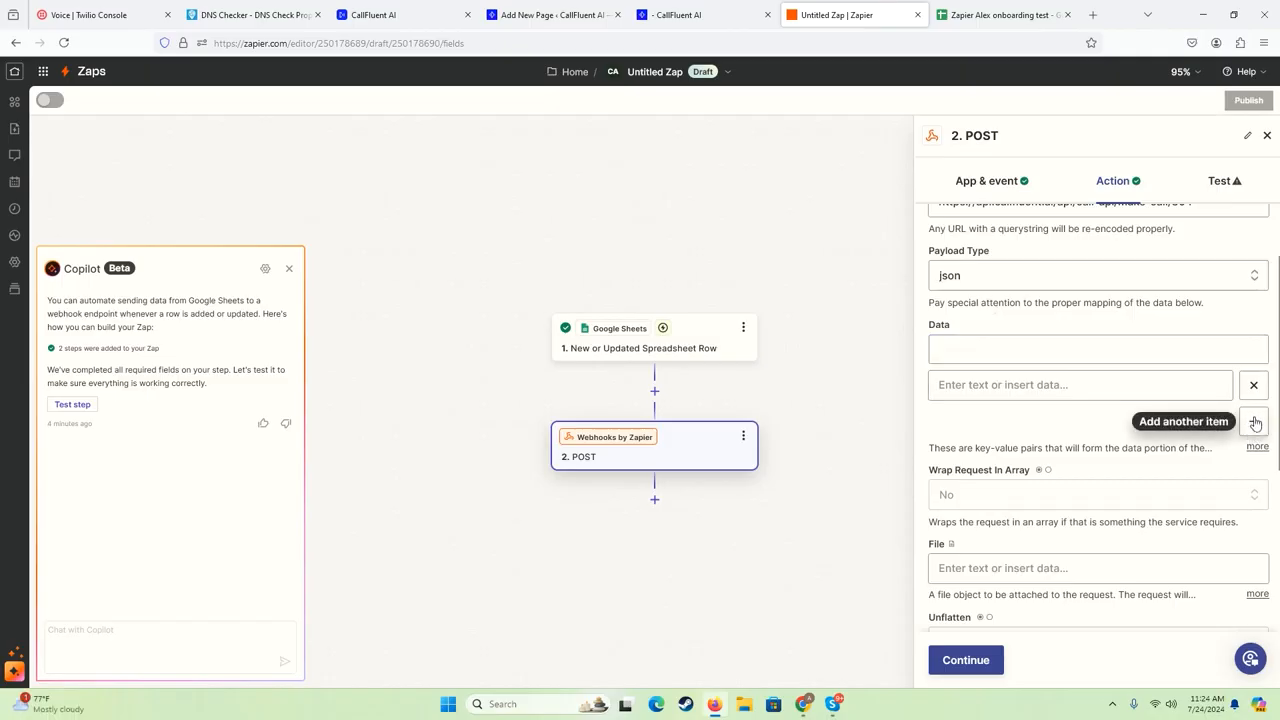
pyautogui.click(990, 14)
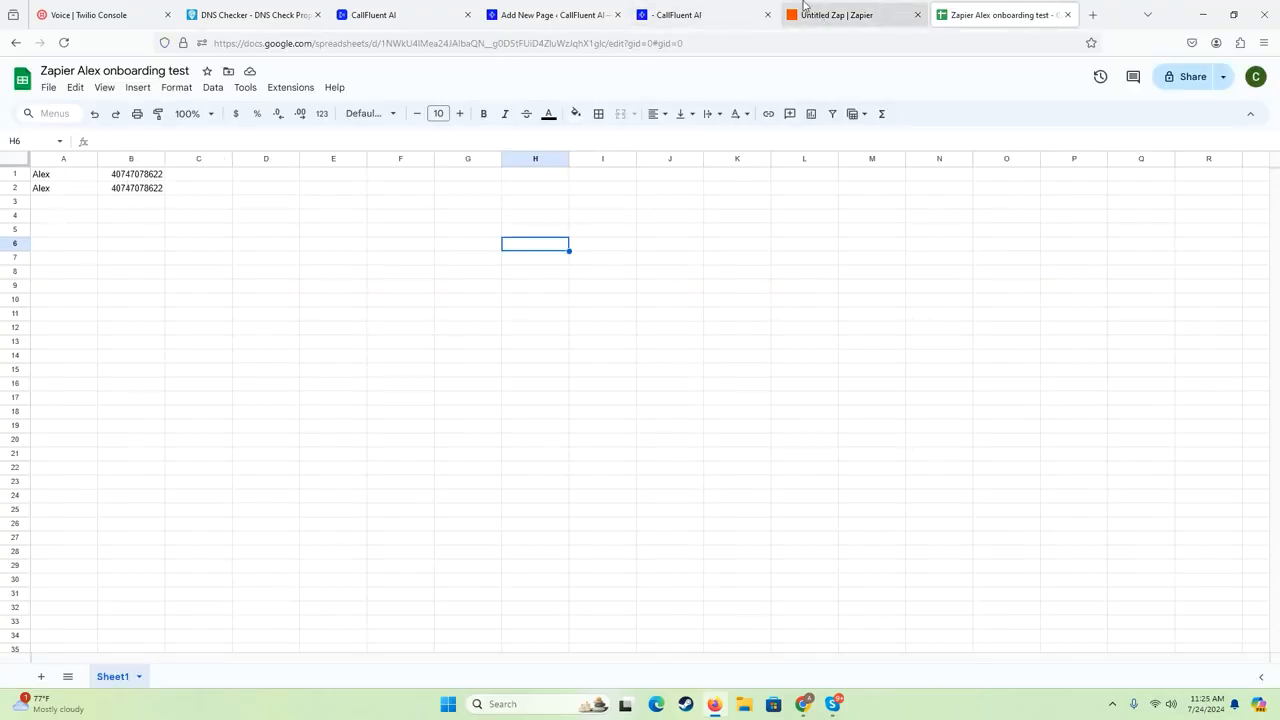
pyautogui.click(840, 14)
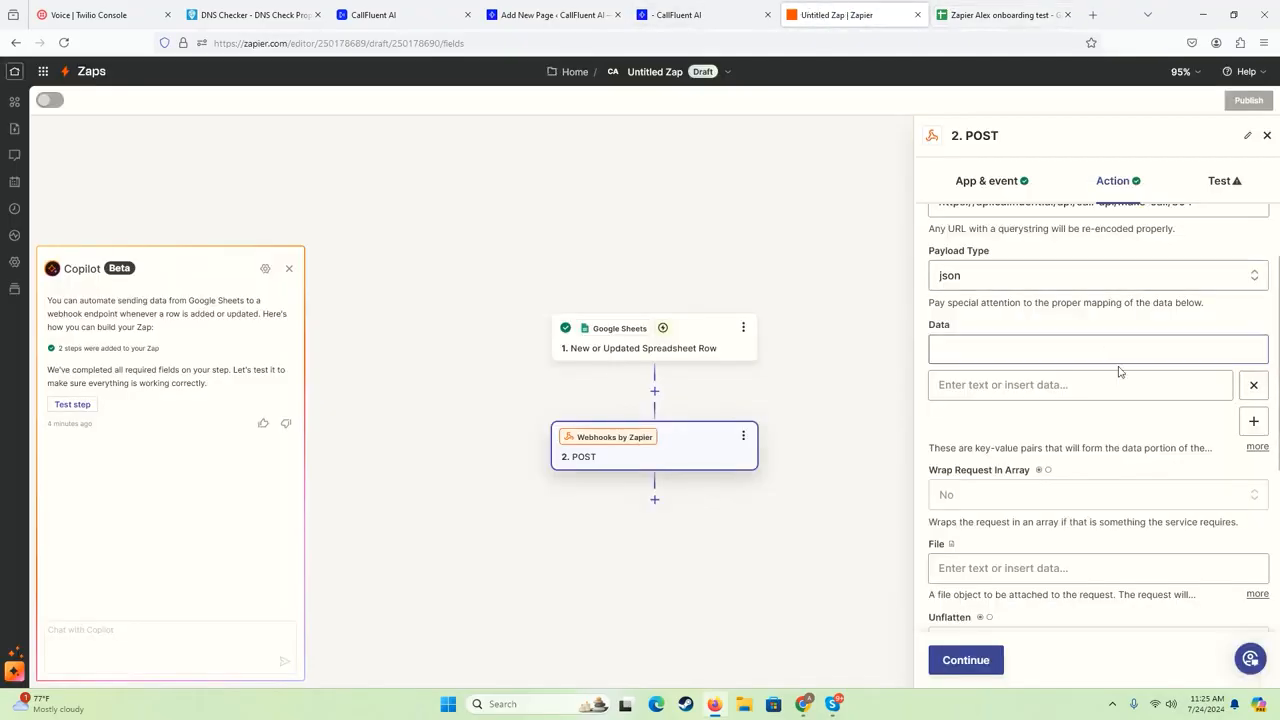
pyautogui.click(1255, 436)
pyautogui.scroll(1, 958, 449)
# - Copy the required field name "name" from CallFluent's API & forms page and enter it as the first Data key in Zapier
pyautogui.click(962, 429)
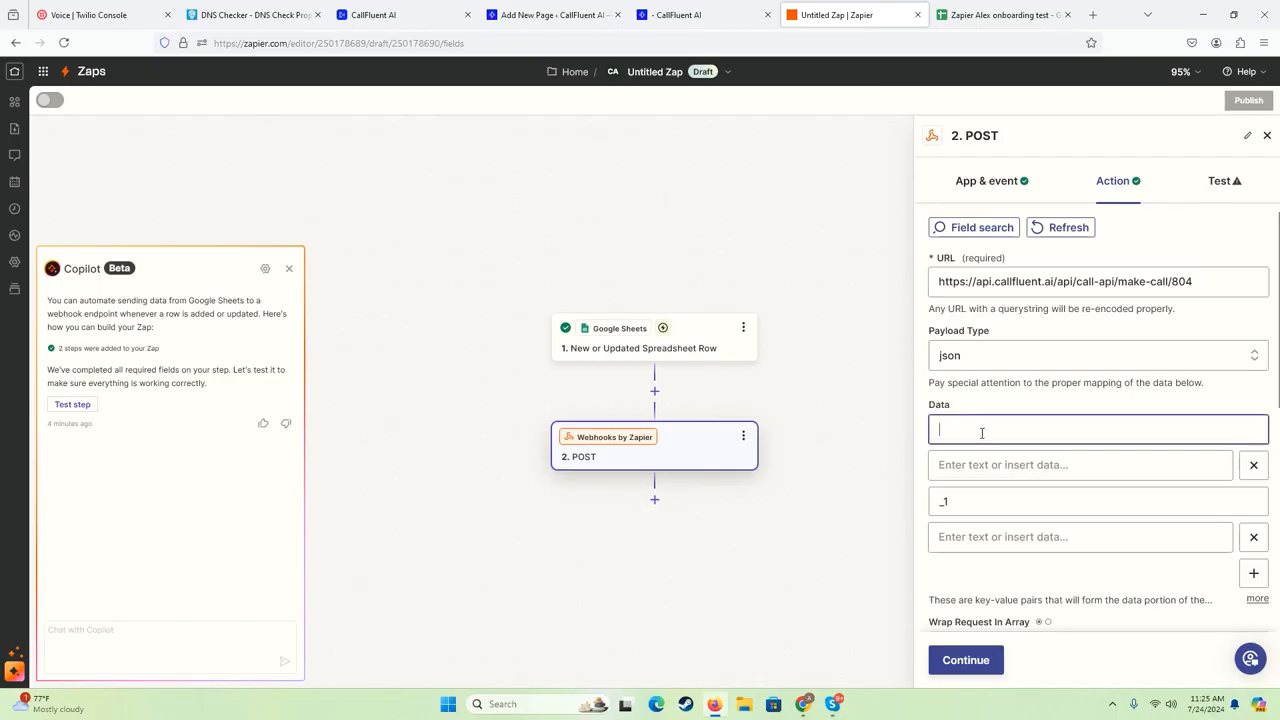
pyautogui.scroll(-5, 982, 433)
pyautogui.scroll(5, 982, 440)
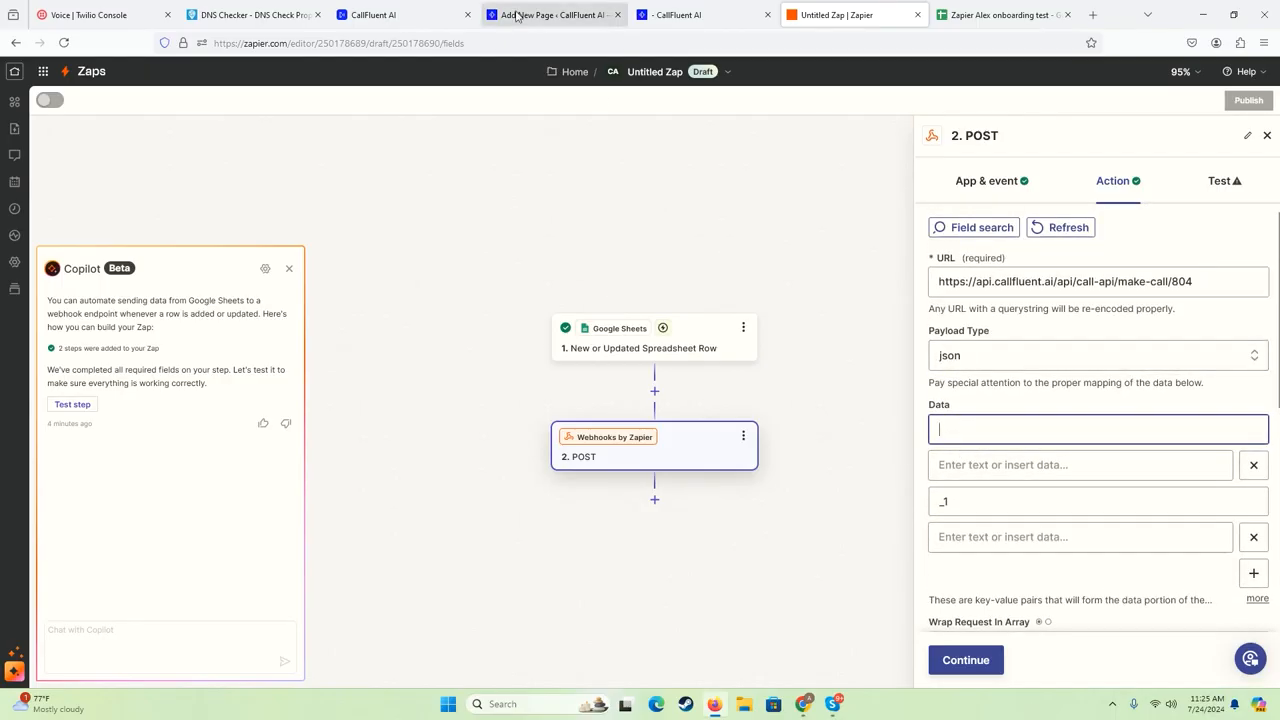
pyautogui.click(396, 12)
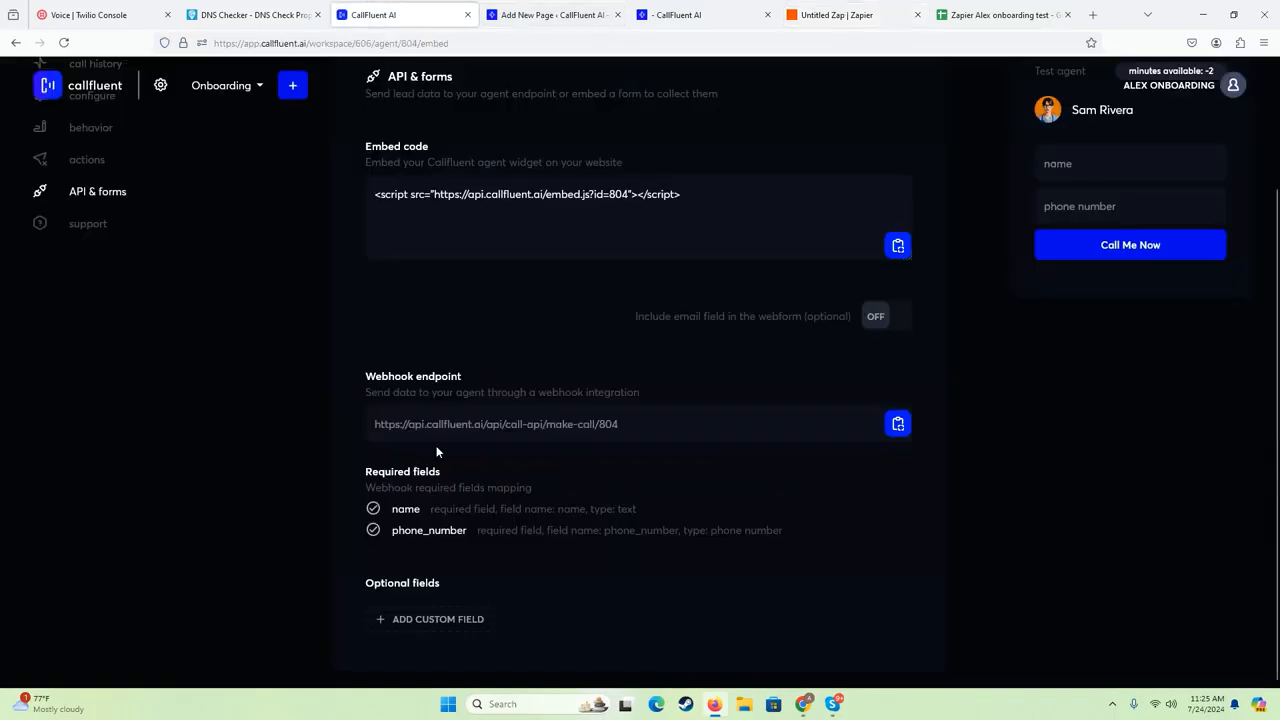
pyautogui.moveTo(565, 511)
pyautogui.mouseDown()
pyautogui.moveTo(591, 511)
pyautogui.moveTo(567, 510)
pyautogui.mouseUp()
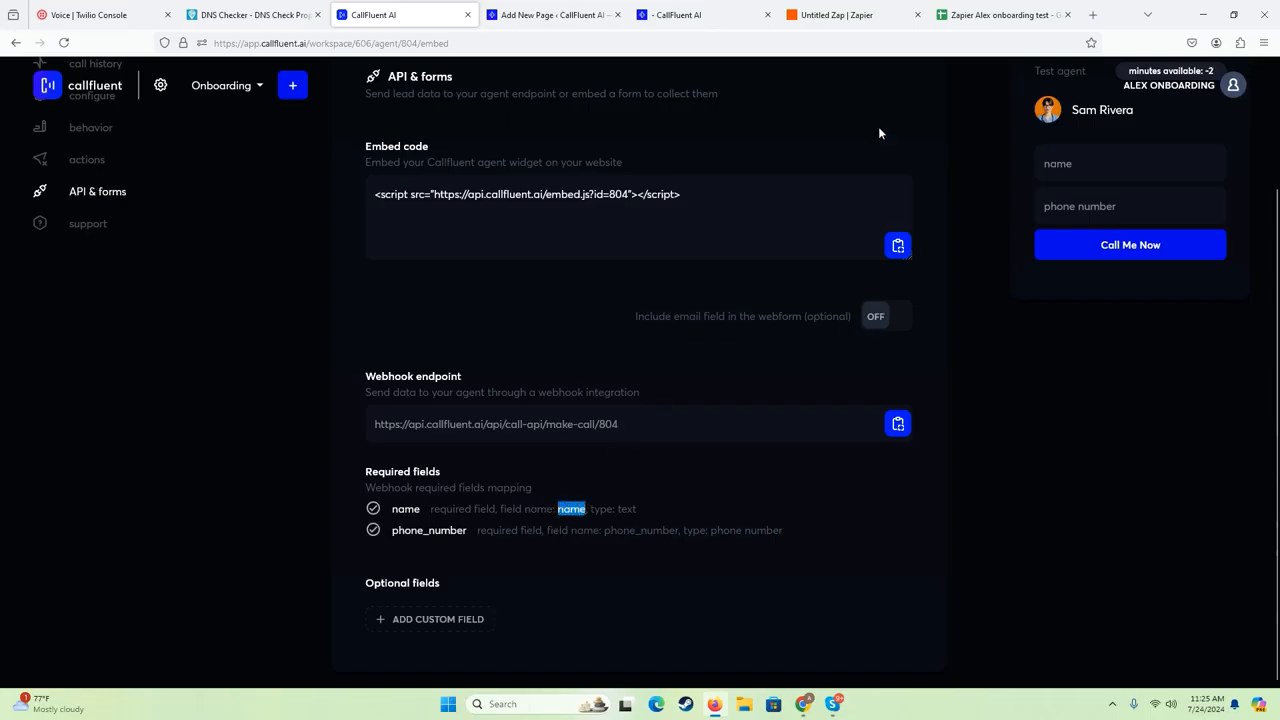
pyautogui.click(835, 14)
pyautogui.click(962, 428)
pyautogui.hotkey('ctrl', 'v')
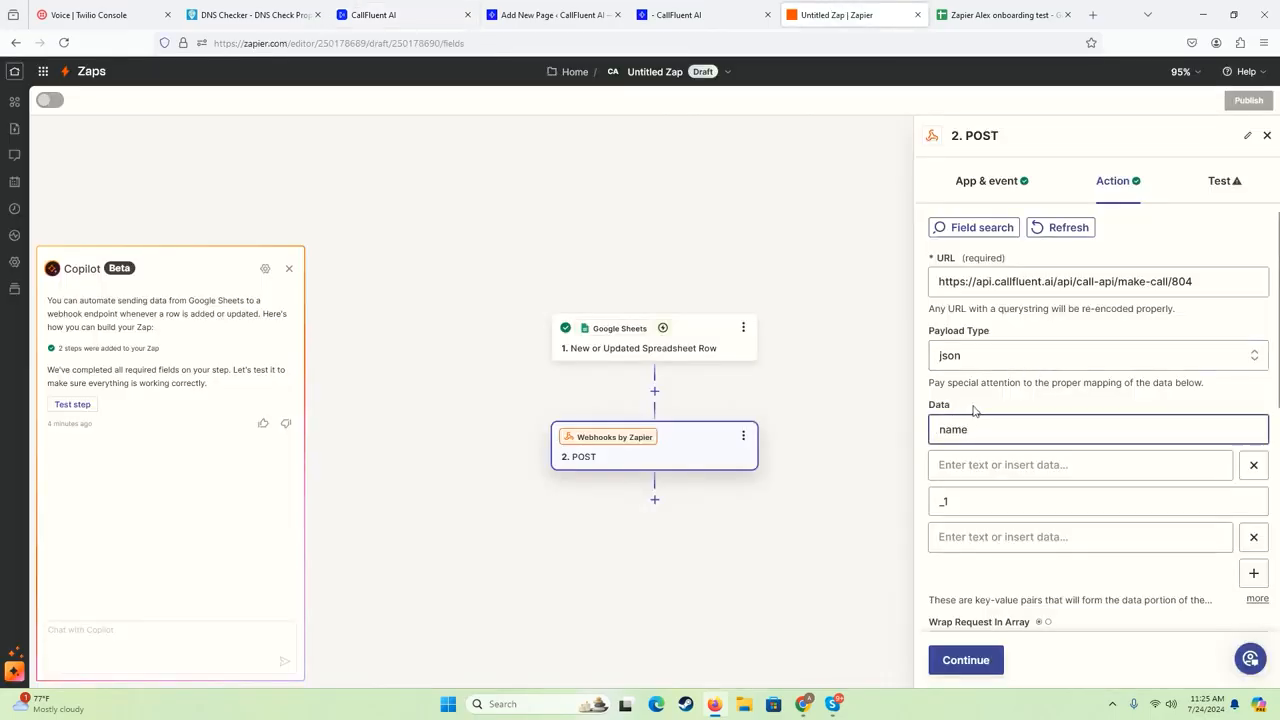
# - Map the name key's value to the contact name column from the New or Updated Spreadsheet Row trigger
pyautogui.click(975, 465)
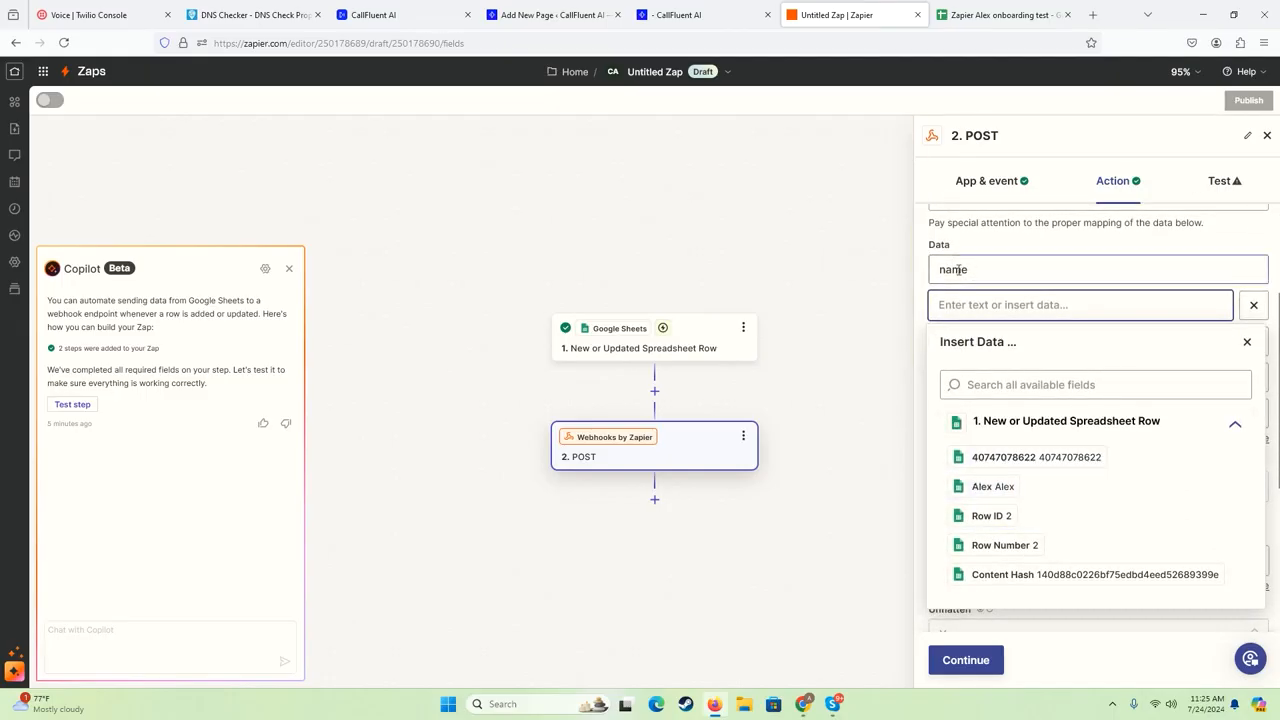
pyautogui.click(984, 488)
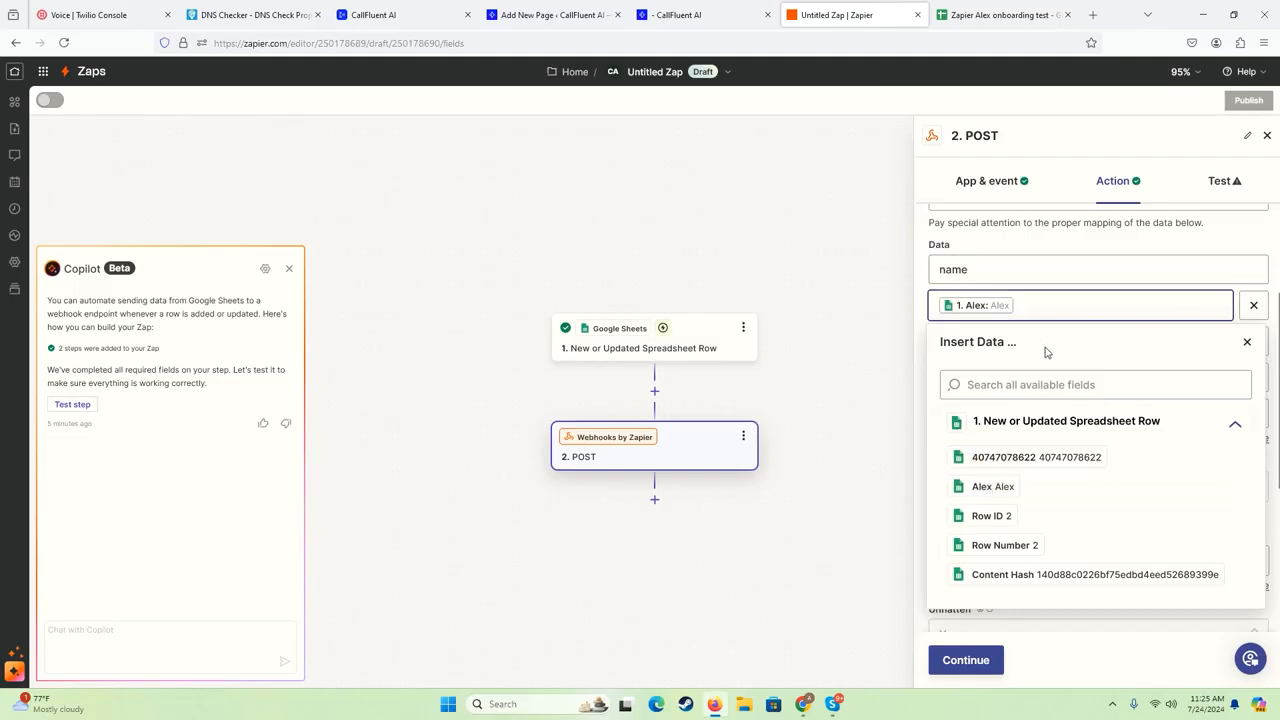
pyautogui.click(1085, 251)
# - Replace the second Data key with "phone_number", copied from CallFluent's required fields
pyautogui.click(1000, 333)
pyautogui.doubleClick(963, 345)
pyautogui.click(650, 15)
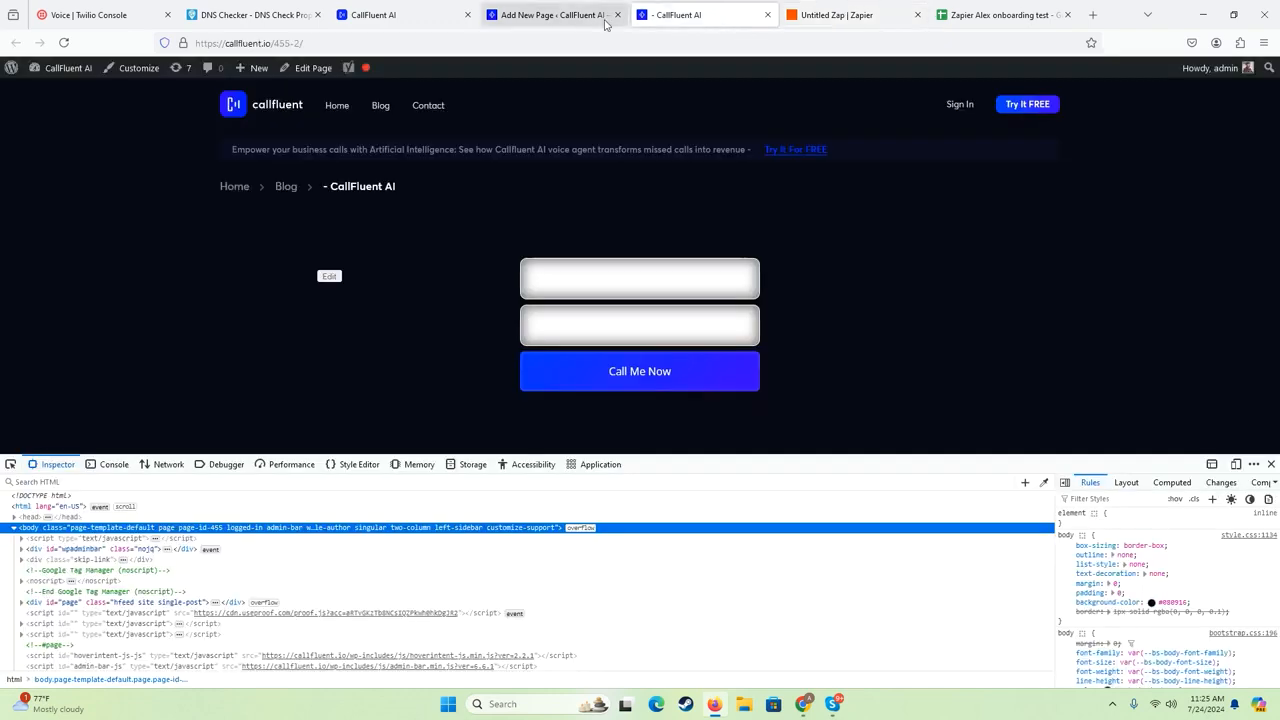
pyautogui.click(560, 15)
pyautogui.click(420, 15)
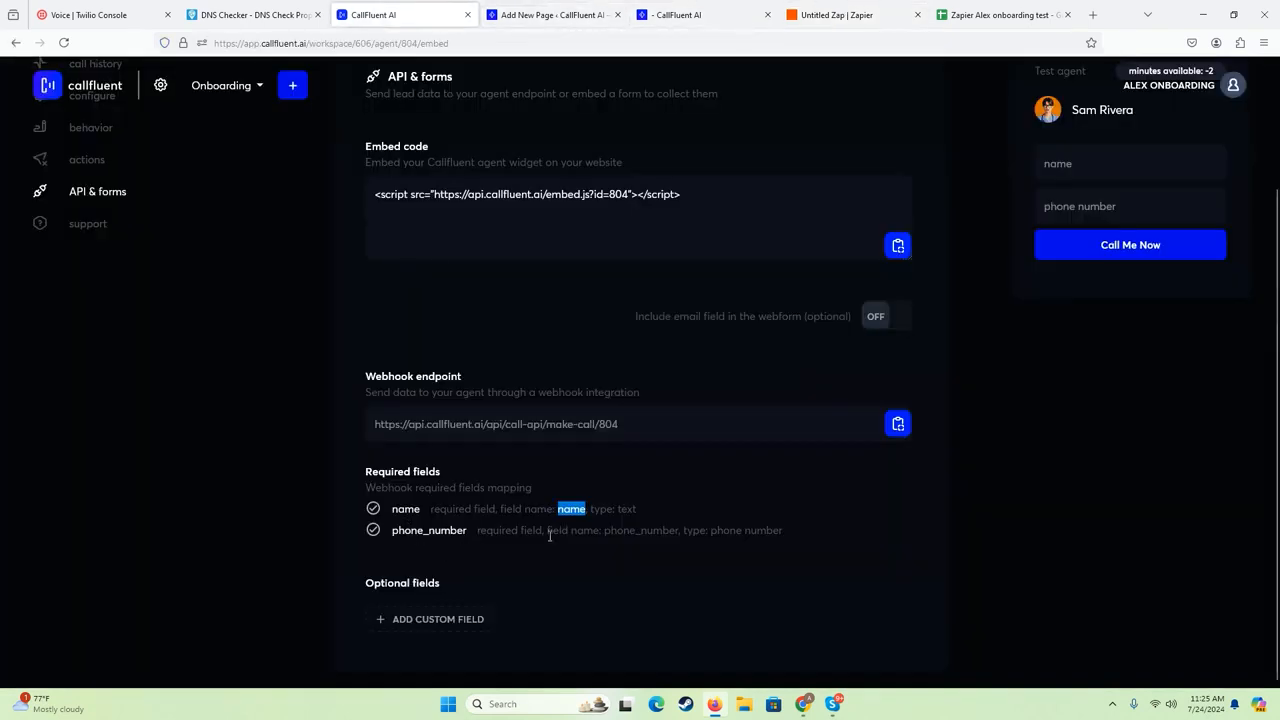
pyautogui.moveTo(603, 532); pyautogui.dragTo(666, 532)
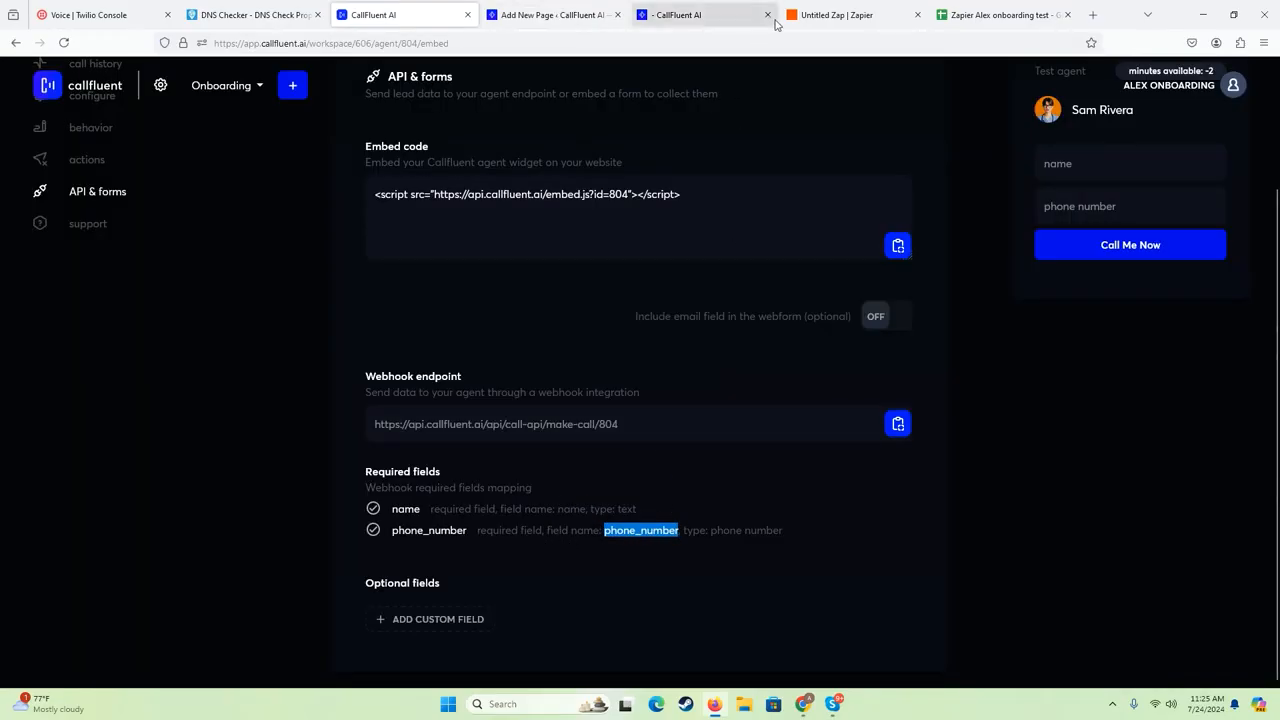
pyautogui.click(830, 15)
pyautogui.hotkey('ctrl', 'v')
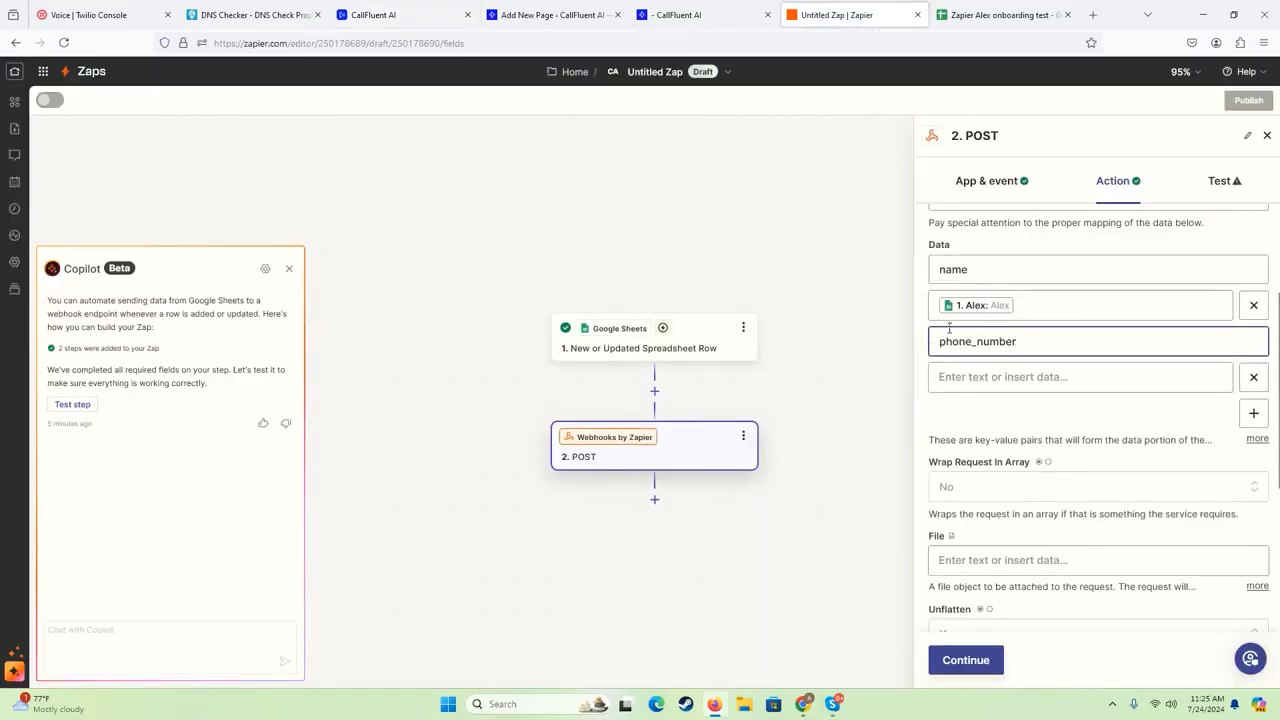
# - Map the phone_number key's value to the trigger's phone number column and prefix it with "+"
pyautogui.click(1127, 380)
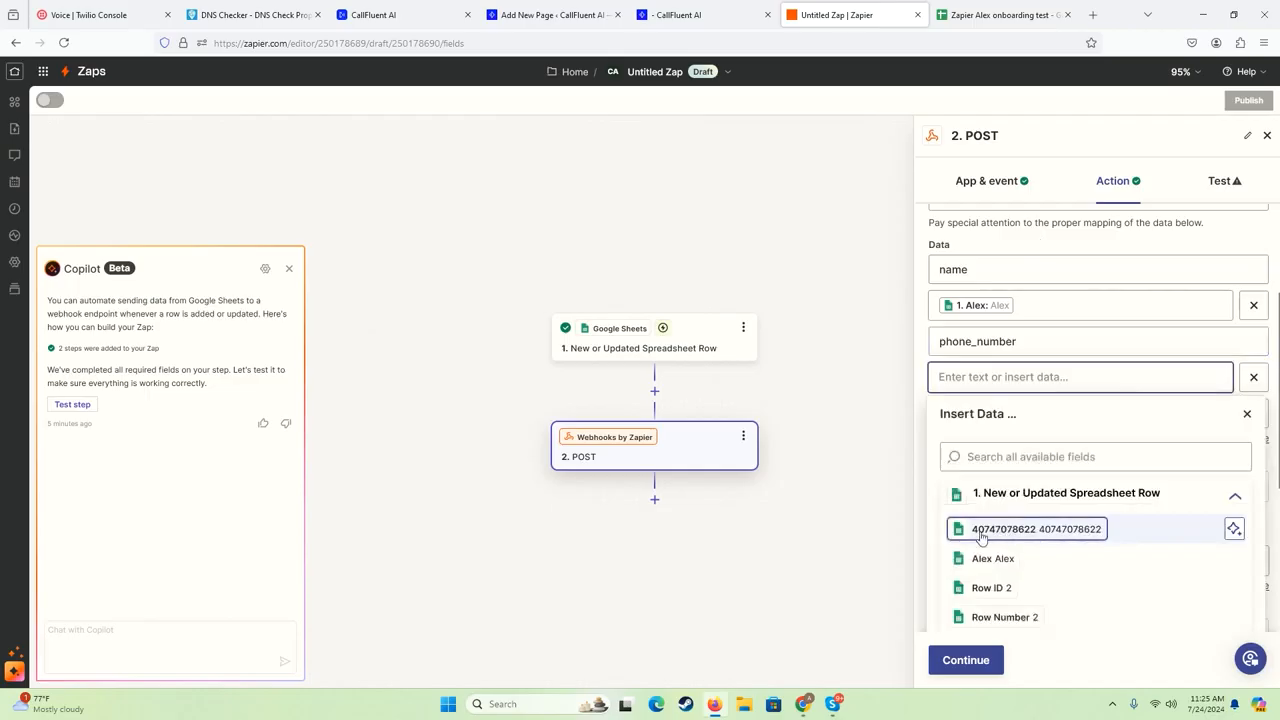
pyautogui.click(998, 533)
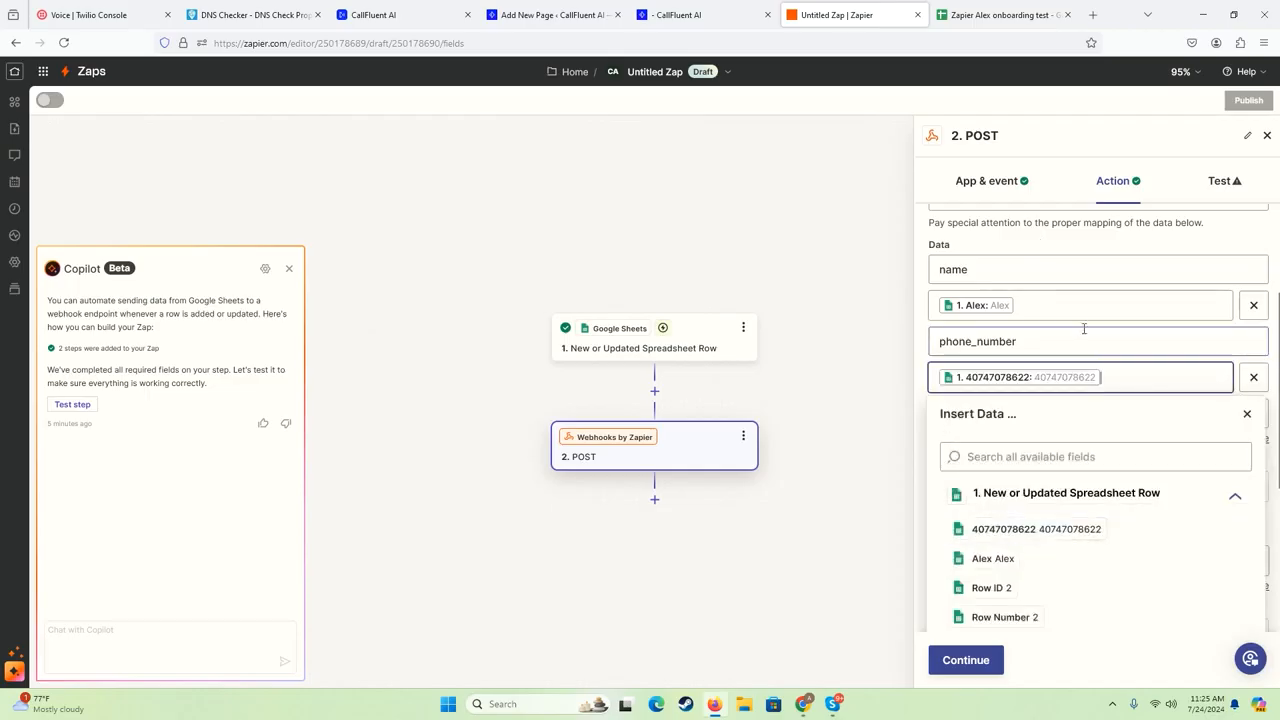
pyautogui.click(1034, 352)
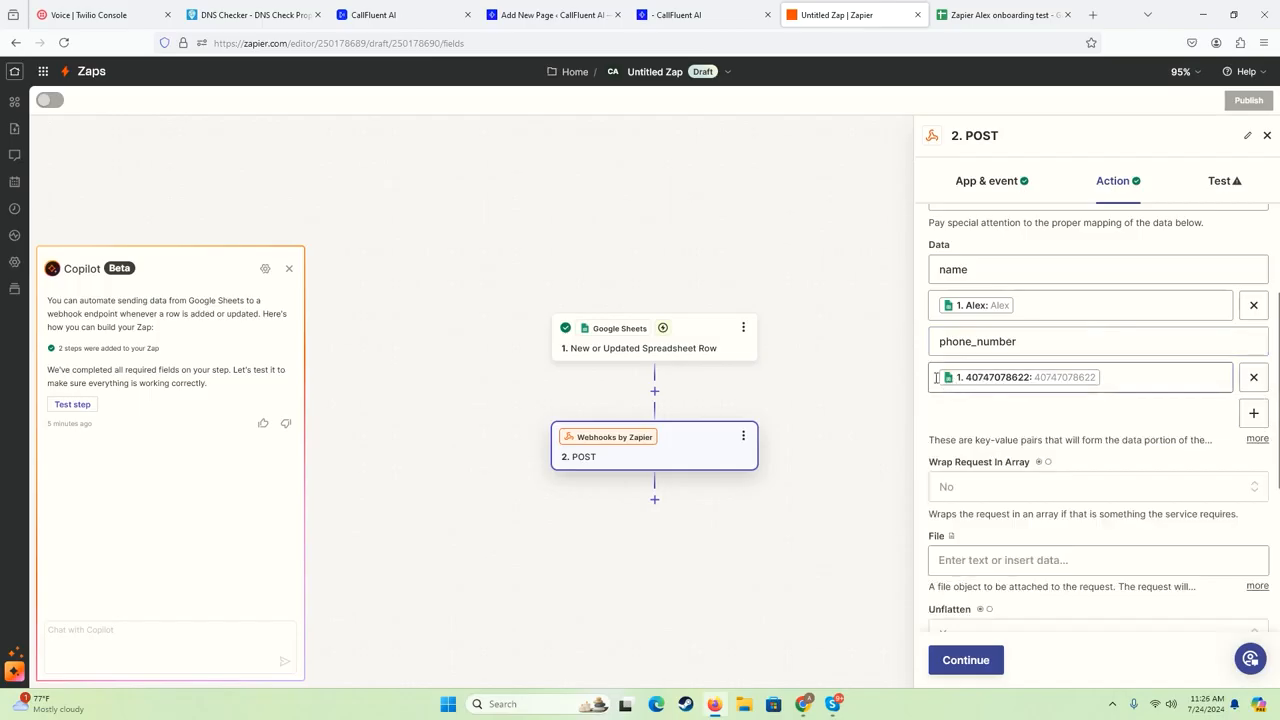
pyautogui.click(990, 380)
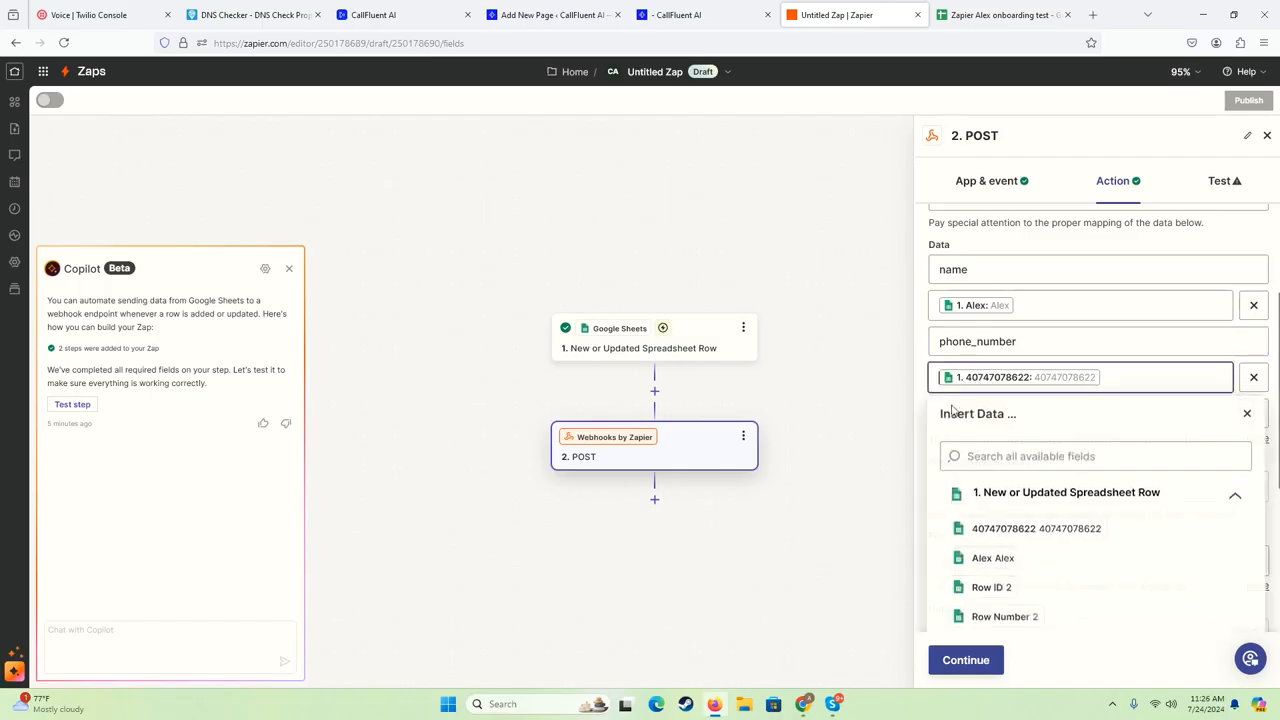
pyautogui.click(1040, 244)
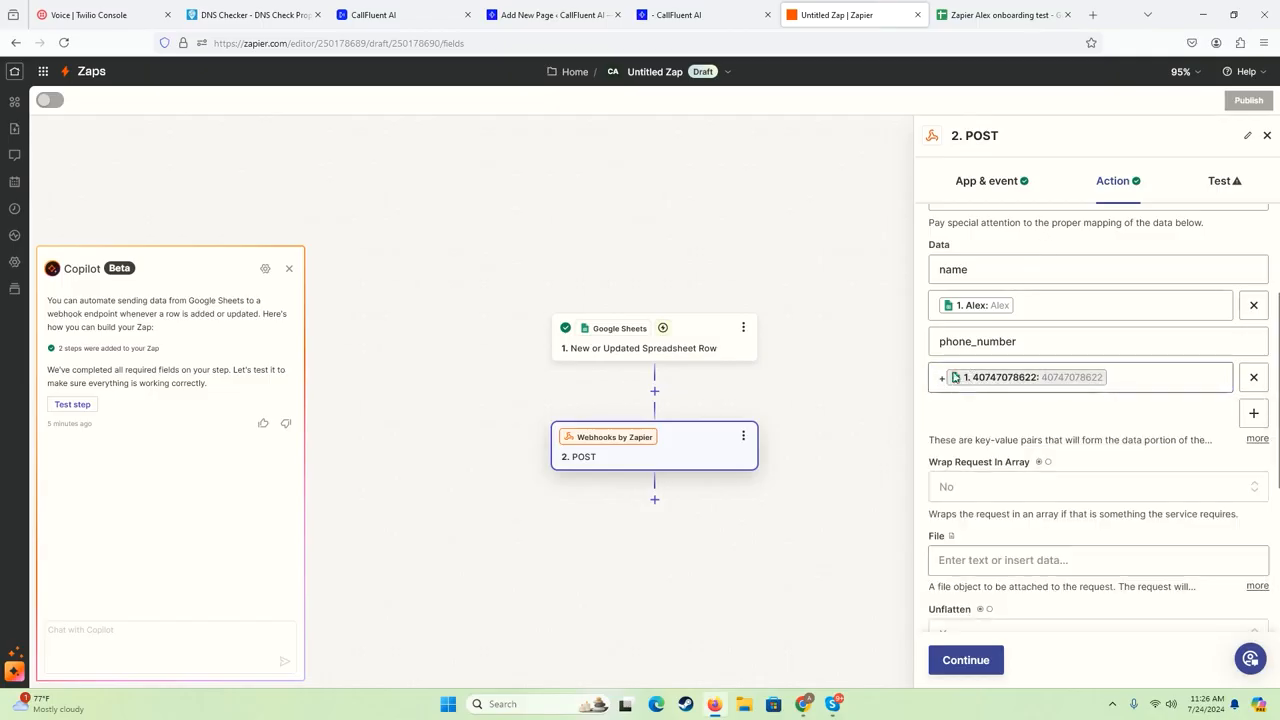
# - Look over the POST action's remaining fields, continue to its test stage, and review the payload type, URL and data of the request
pyautogui.scroll(-3, 940, 380)
pyautogui.scroll(2, 956, 380)
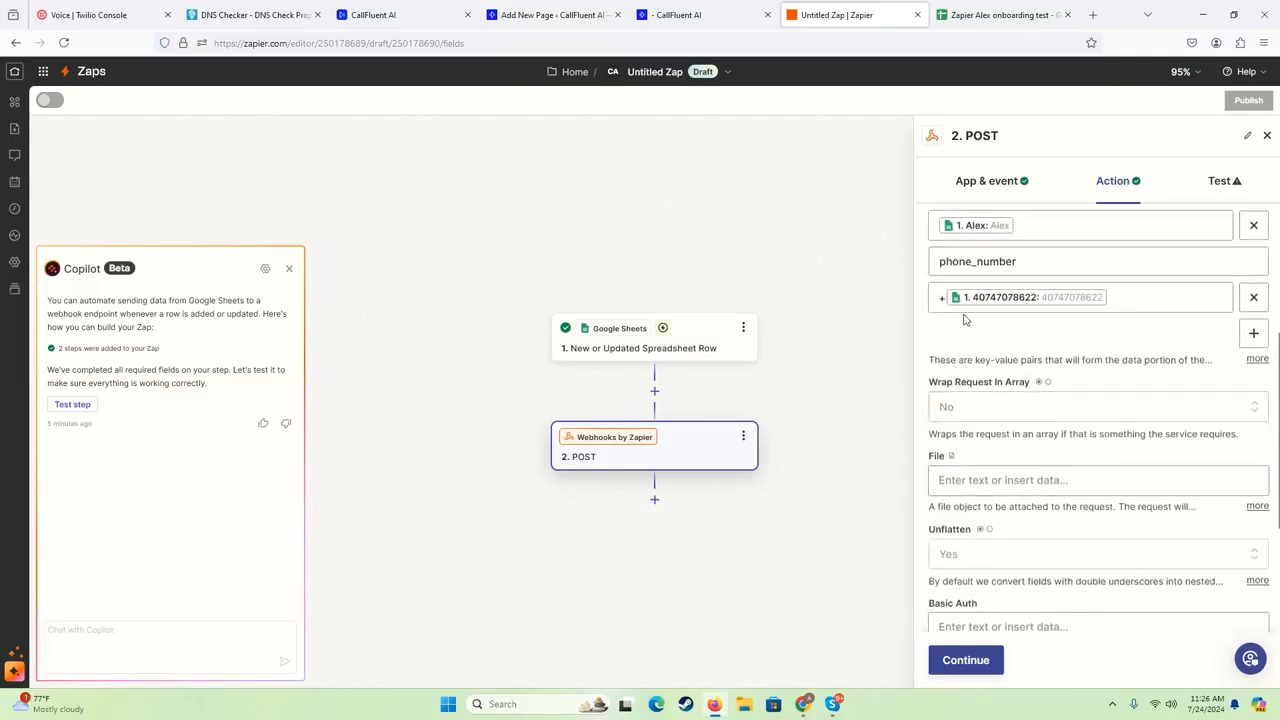
pyautogui.scroll(-3, 965, 320)
pyautogui.scroll(2, 966, 363)
pyautogui.scroll(-3, 974, 340)
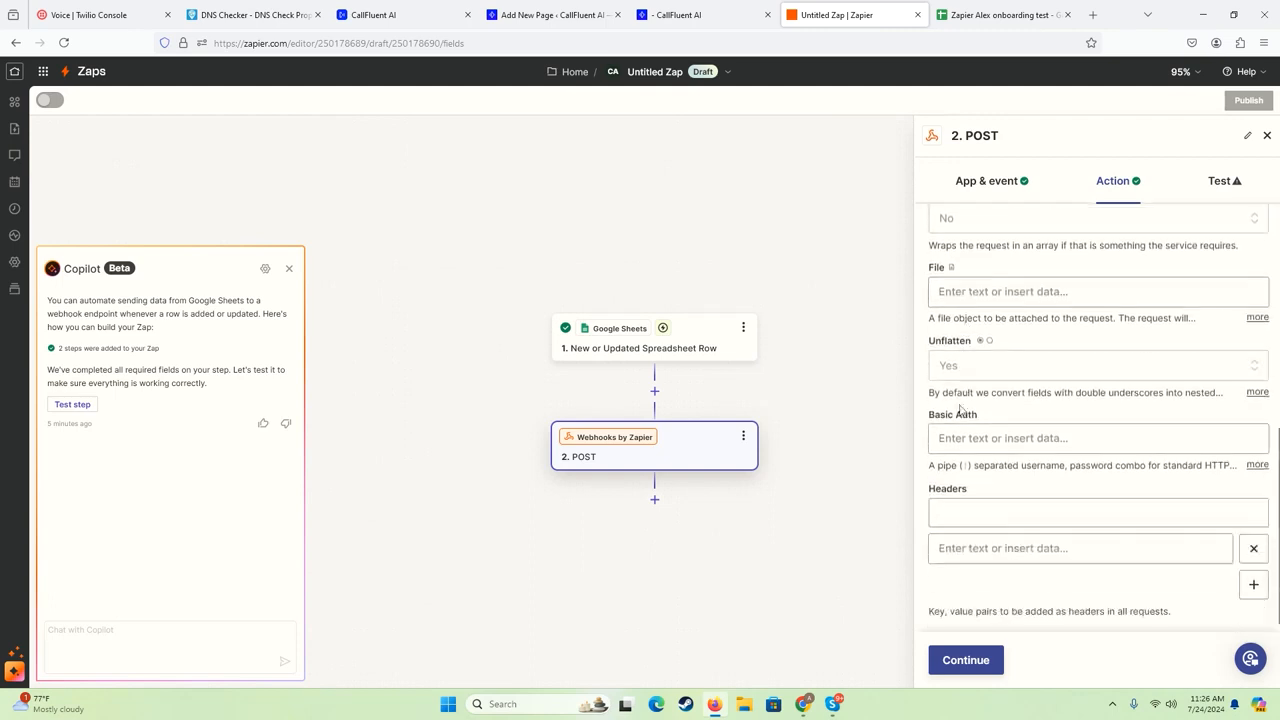
pyautogui.click(969, 668)
pyautogui.scroll(-1, 953, 447)
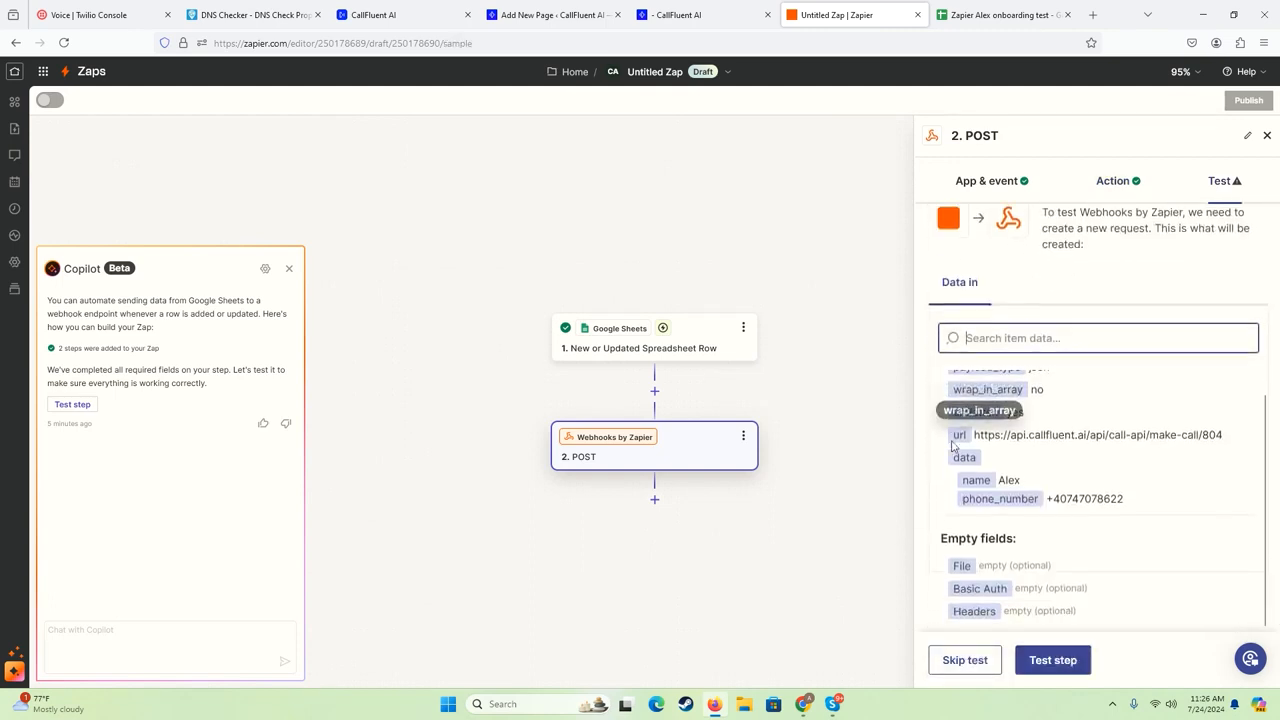
pyautogui.scroll(2, 977, 413)
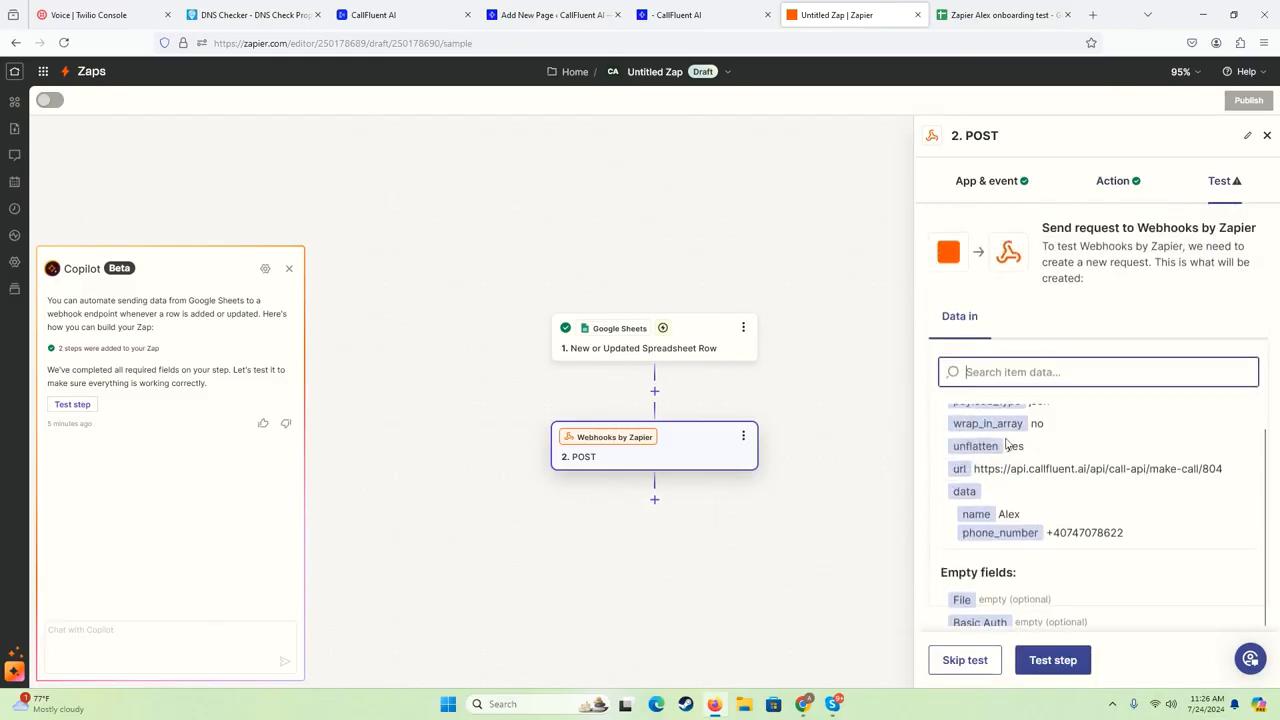
pyautogui.scroll(-1, 980, 353)
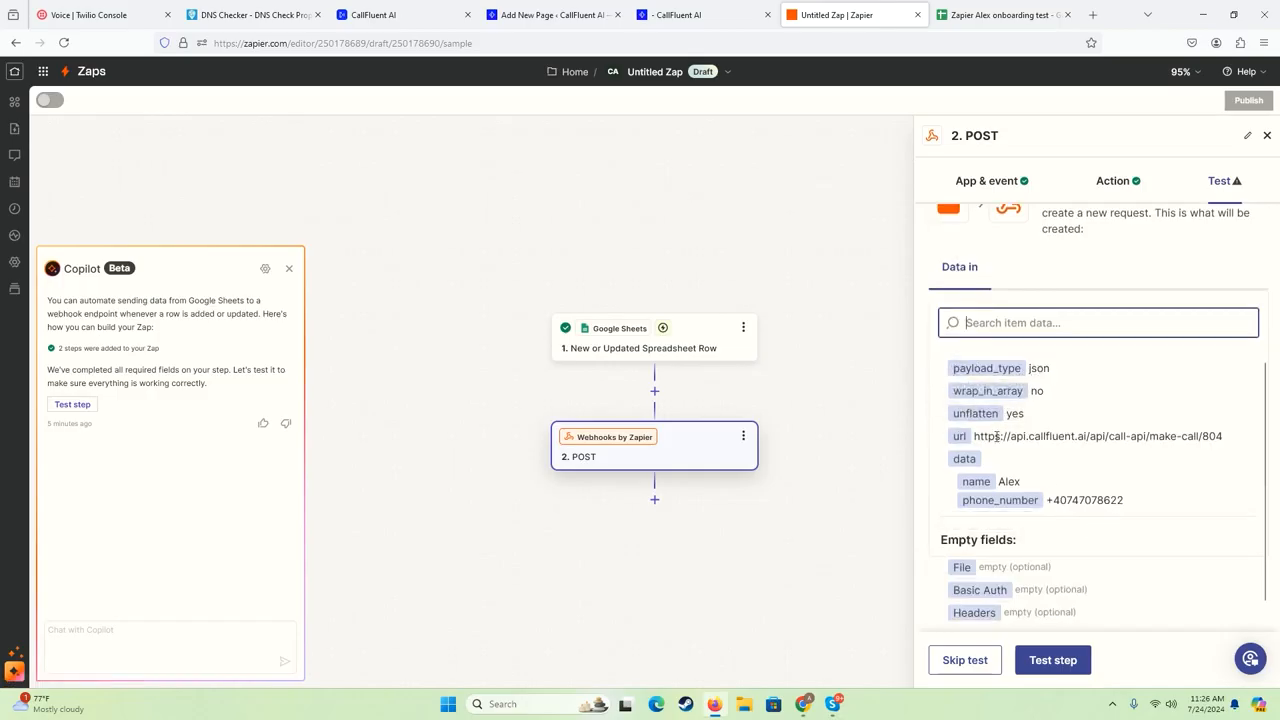
# - Check the POST request's URL and data keys against CallFluent's webhook endpoint and required fields, and run the test of the POST action in Zapier
pyautogui.click(405, 17)
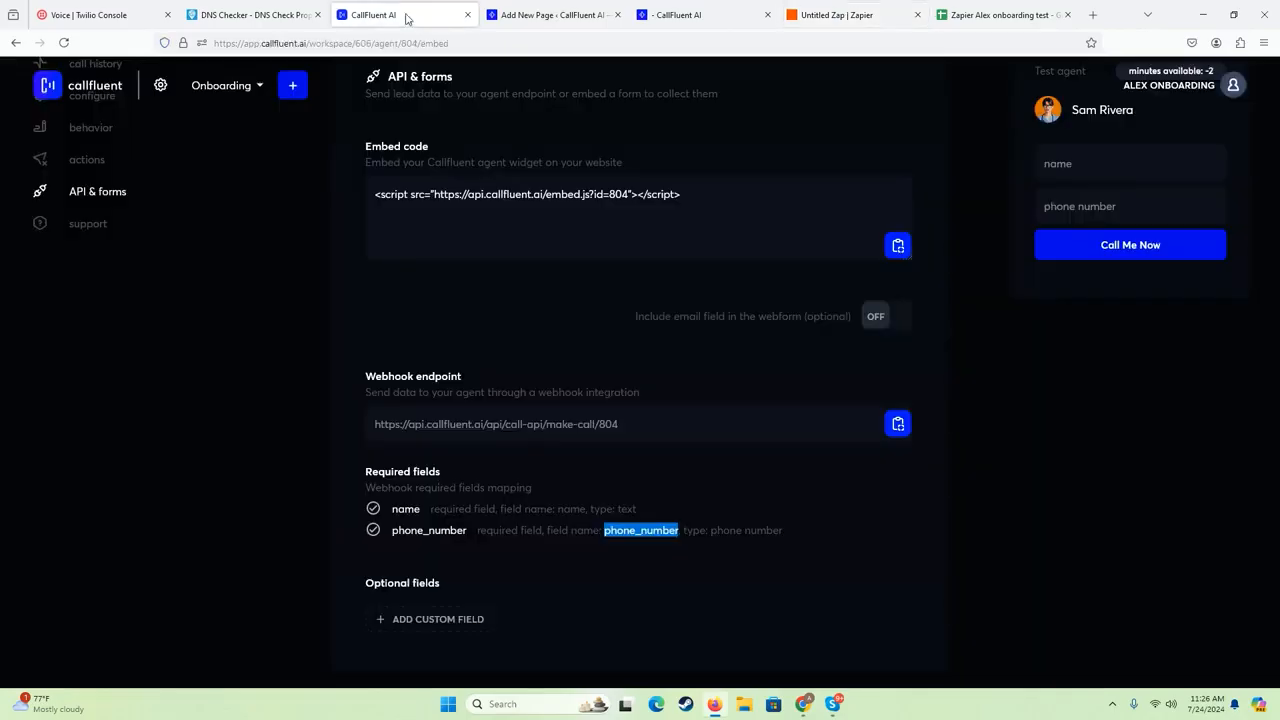
pyautogui.tripleClick(590, 430)
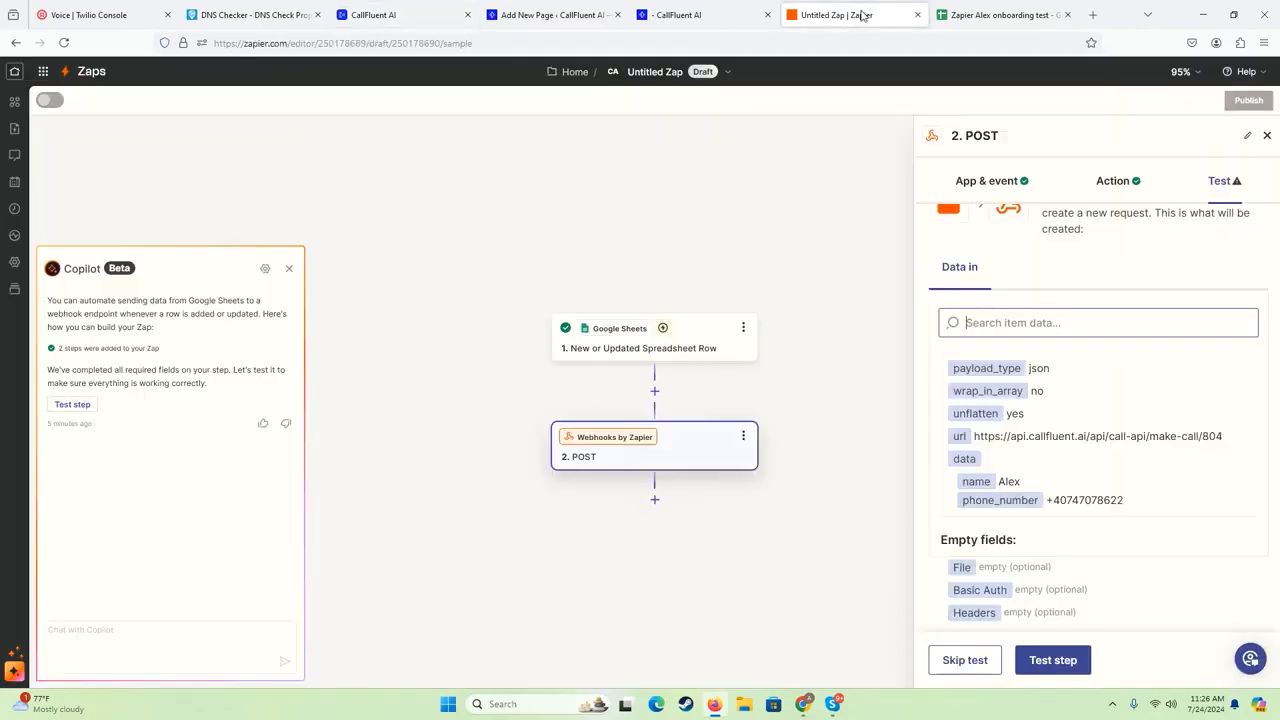
pyautogui.click(860, 14)
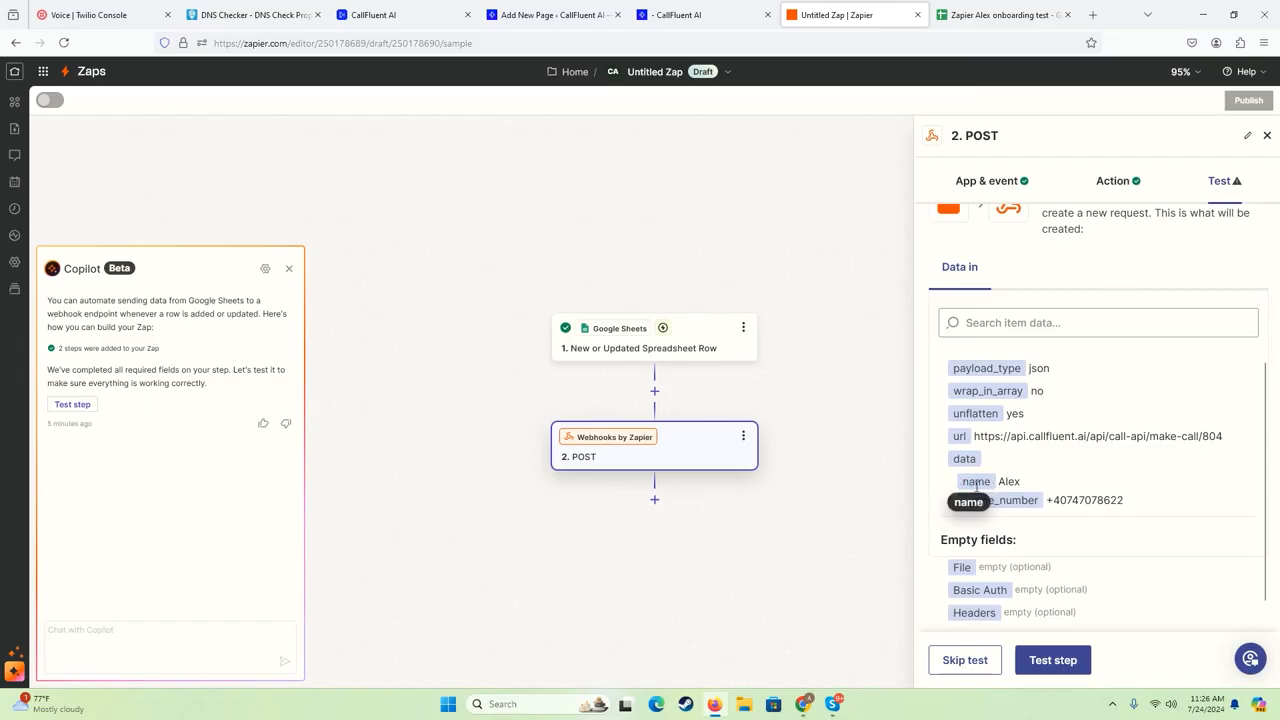
pyautogui.doubleClick(1038, 500)
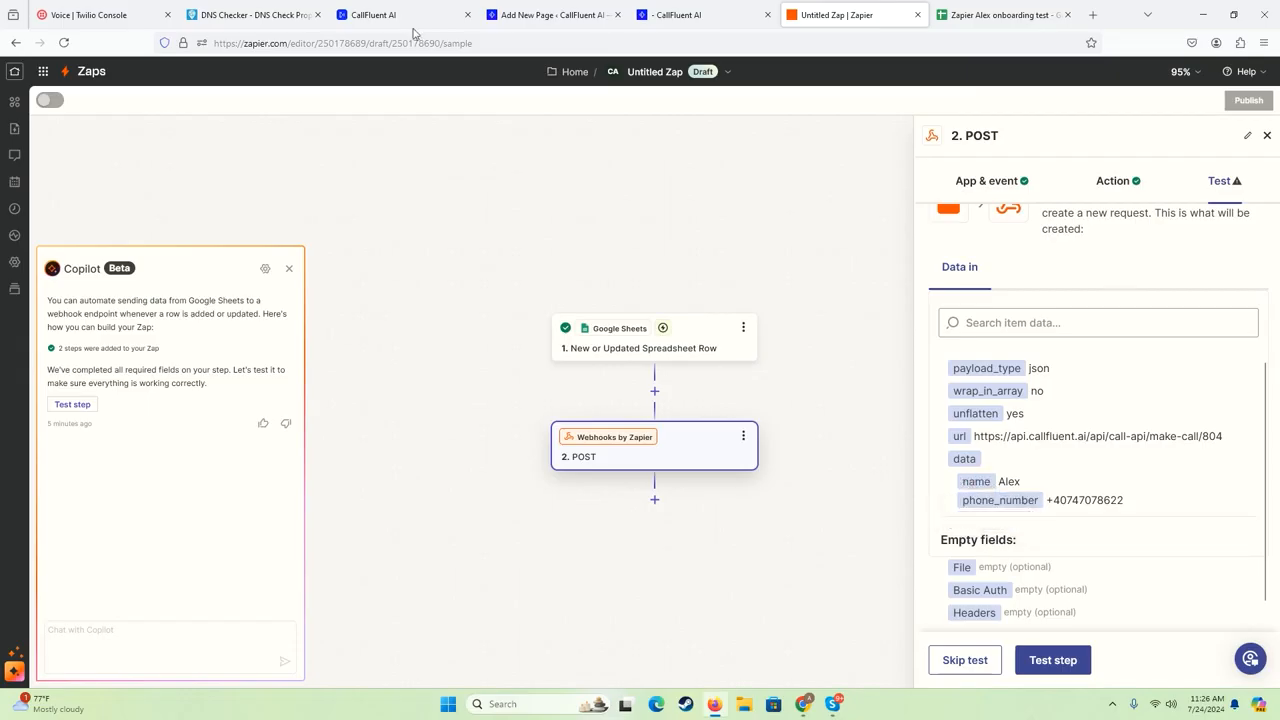
pyautogui.scroll(-1, 993, 477)
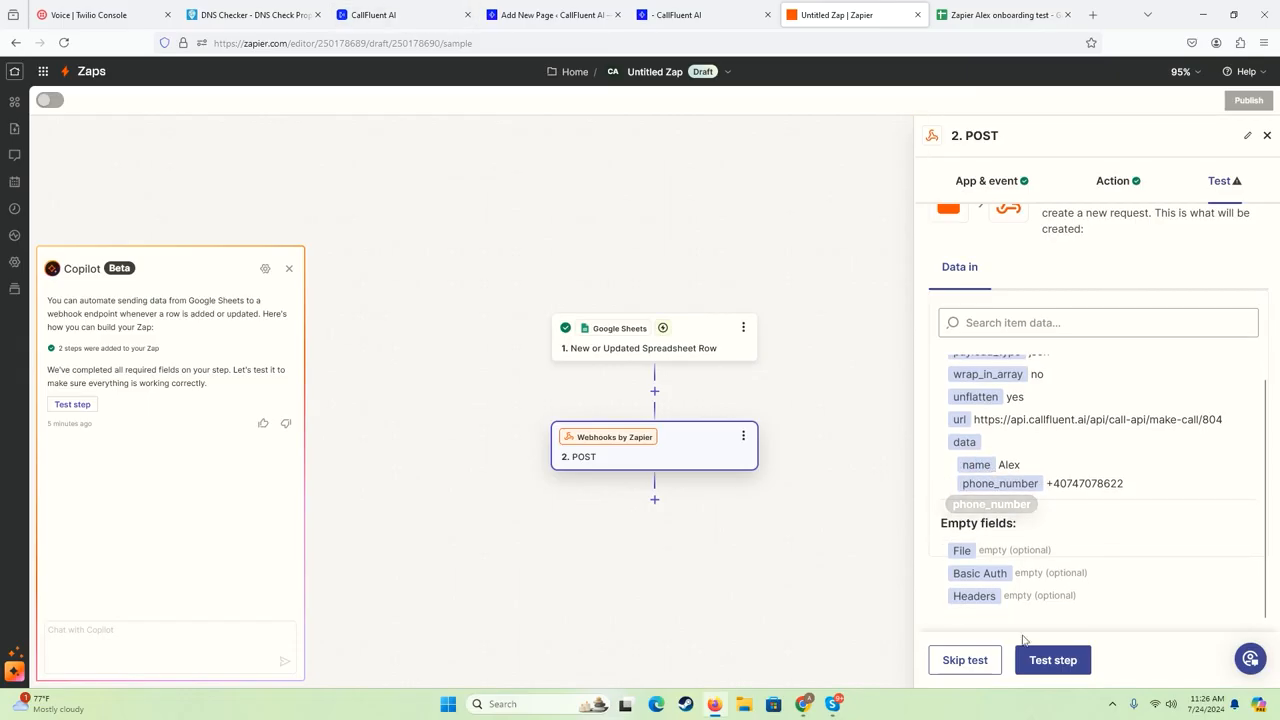
pyautogui.click(1053, 662)
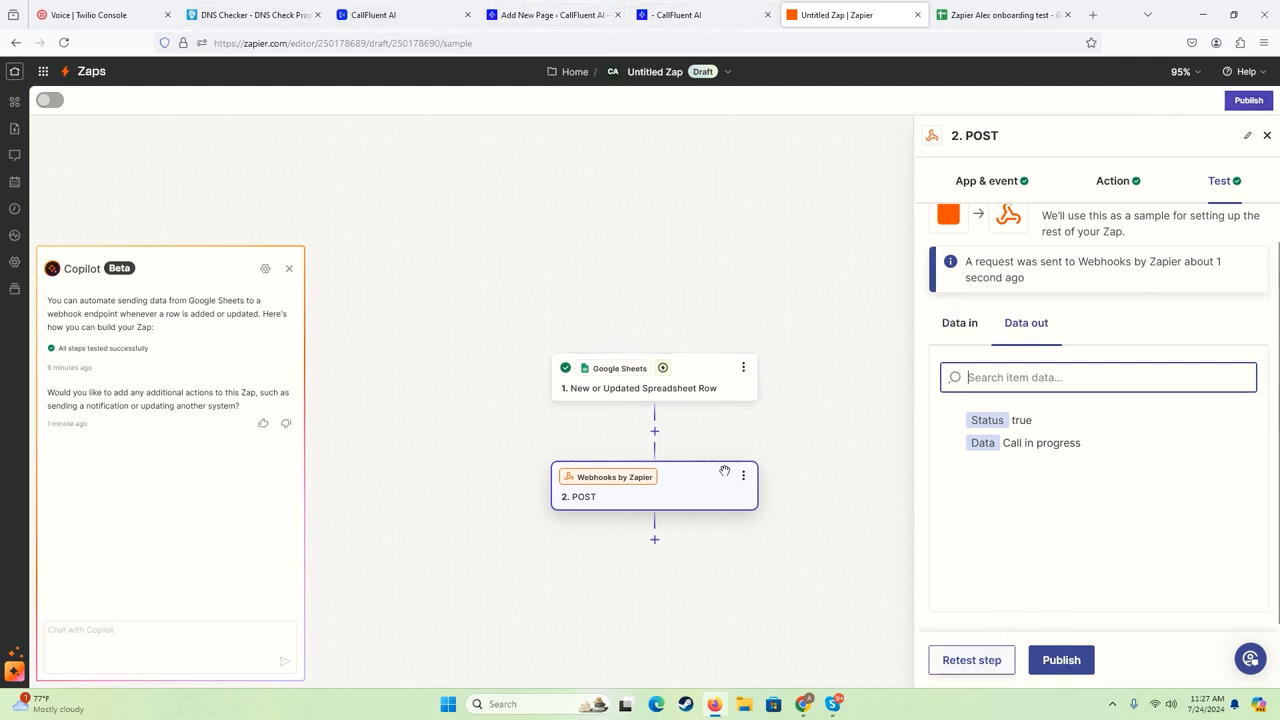
# - Switch to CallFluent and review the agent's API & forms page, covering the webhook endpoint, required fields and embed code
pyautogui.click(390, 18)
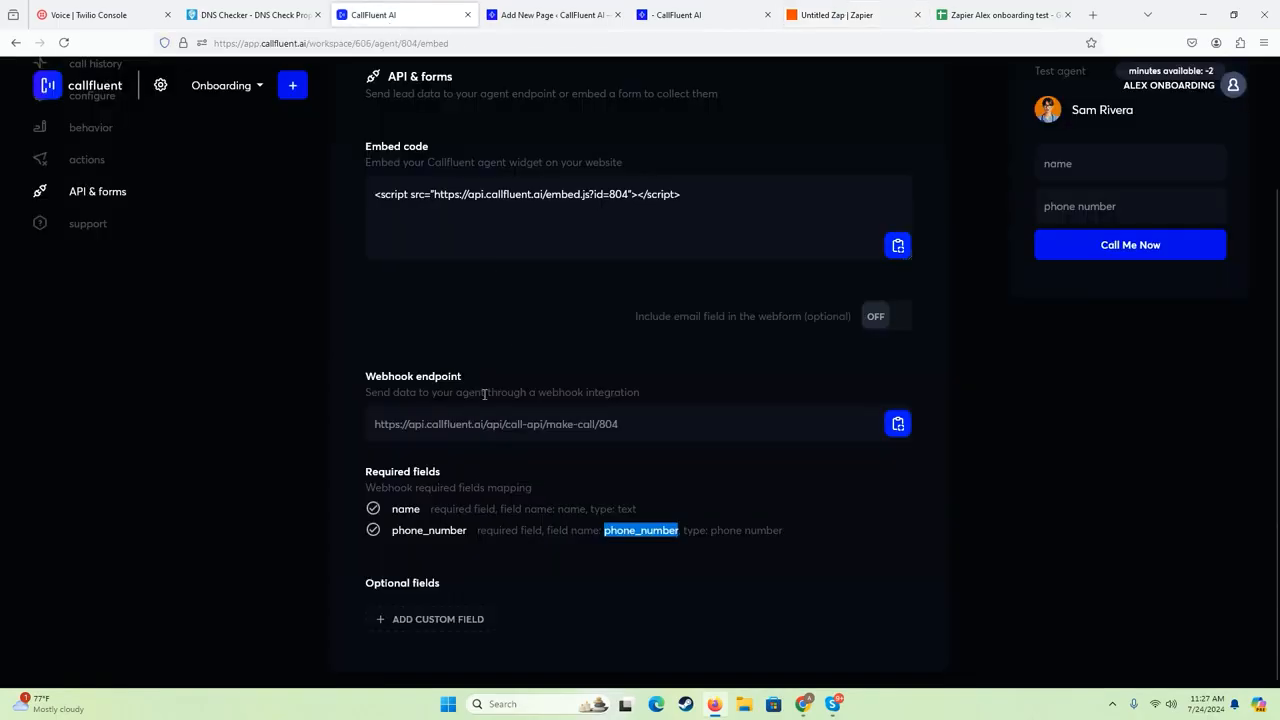
pyautogui.click(340, 422)
pyautogui.moveTo(652, 433)
pyautogui.mouseDown()
pyautogui.moveTo(401, 411)
pyautogui.moveTo(652, 433)
pyautogui.mouseUp()
pyautogui.click(387, 413)
pyautogui.click(652, 432)
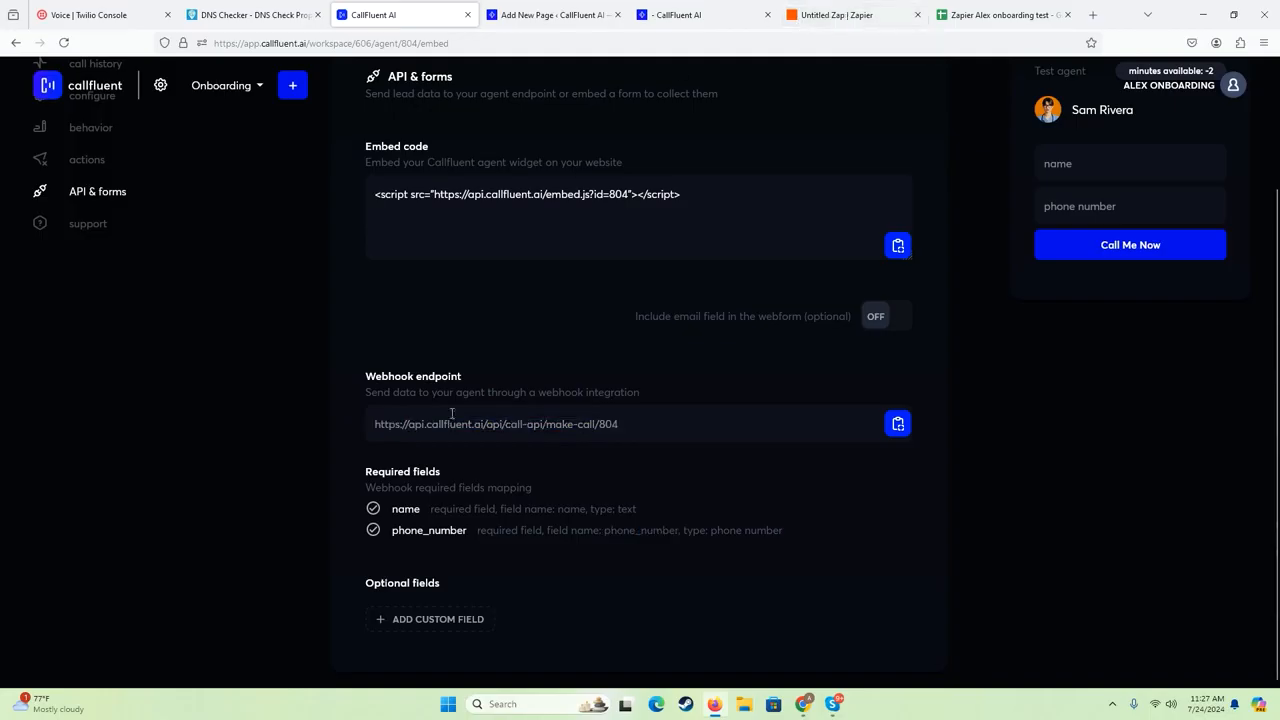
pyautogui.moveTo(354, 470)
pyautogui.mouseDown()
pyautogui.moveTo(737, 556)
pyautogui.moveTo(796, 538)
pyautogui.moveTo(457, 502)
pyautogui.moveTo(347, 474)
pyautogui.mouseUp()
pyautogui.click(347, 477)
pyautogui.scroll(2, 628, 286)
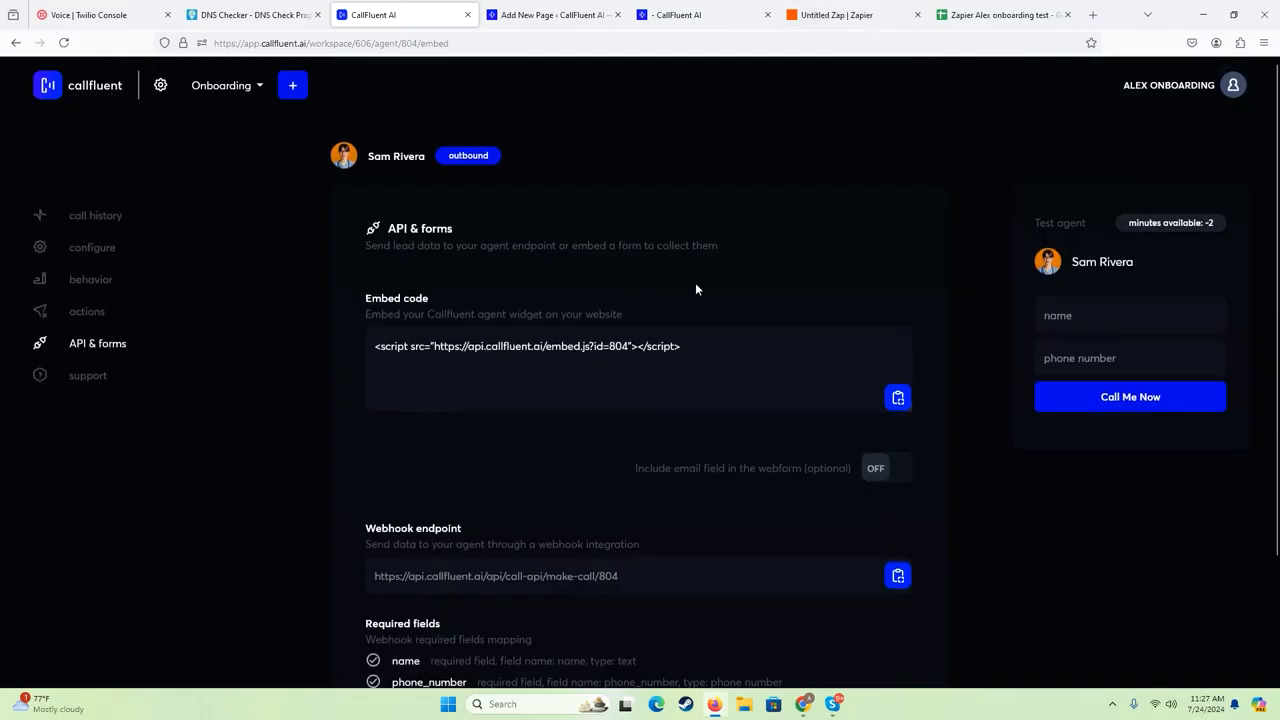
pyautogui.scroll(-2, 543, 192)
pyautogui.scroll(2, 479, 322)
pyautogui.scroll(-2, 342, 382)
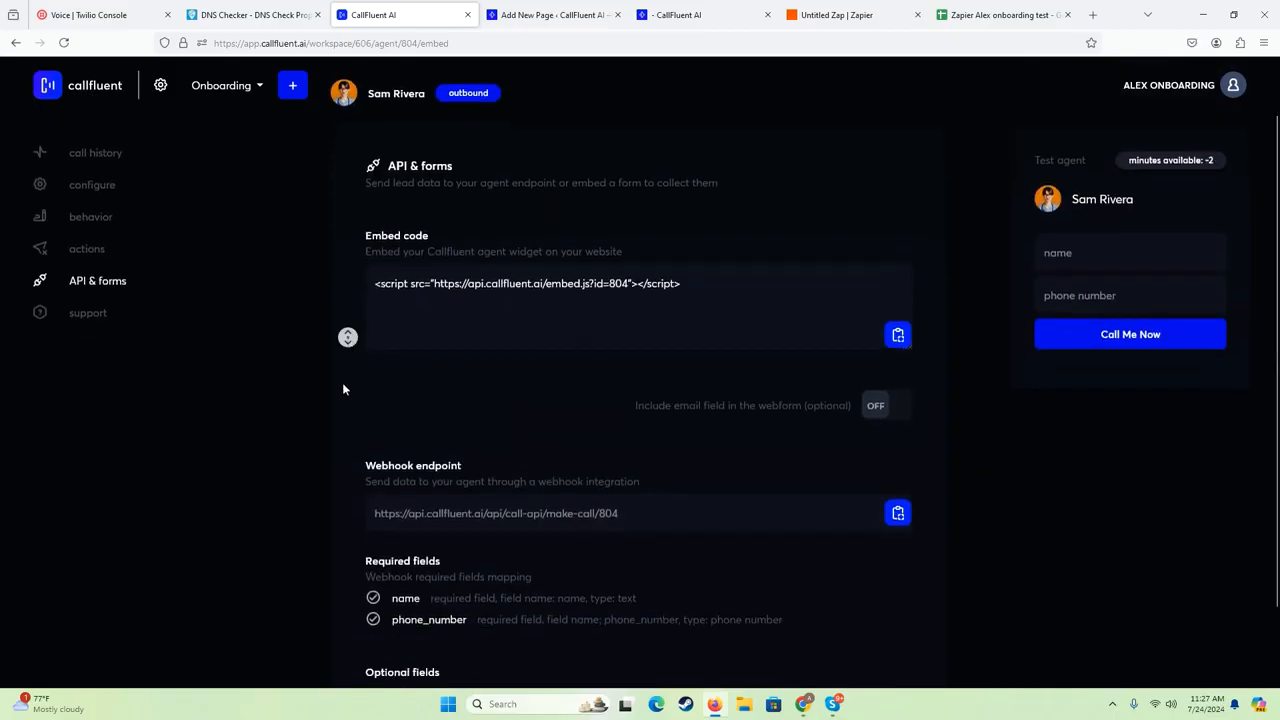
pyautogui.scroll(2, 345, 288)
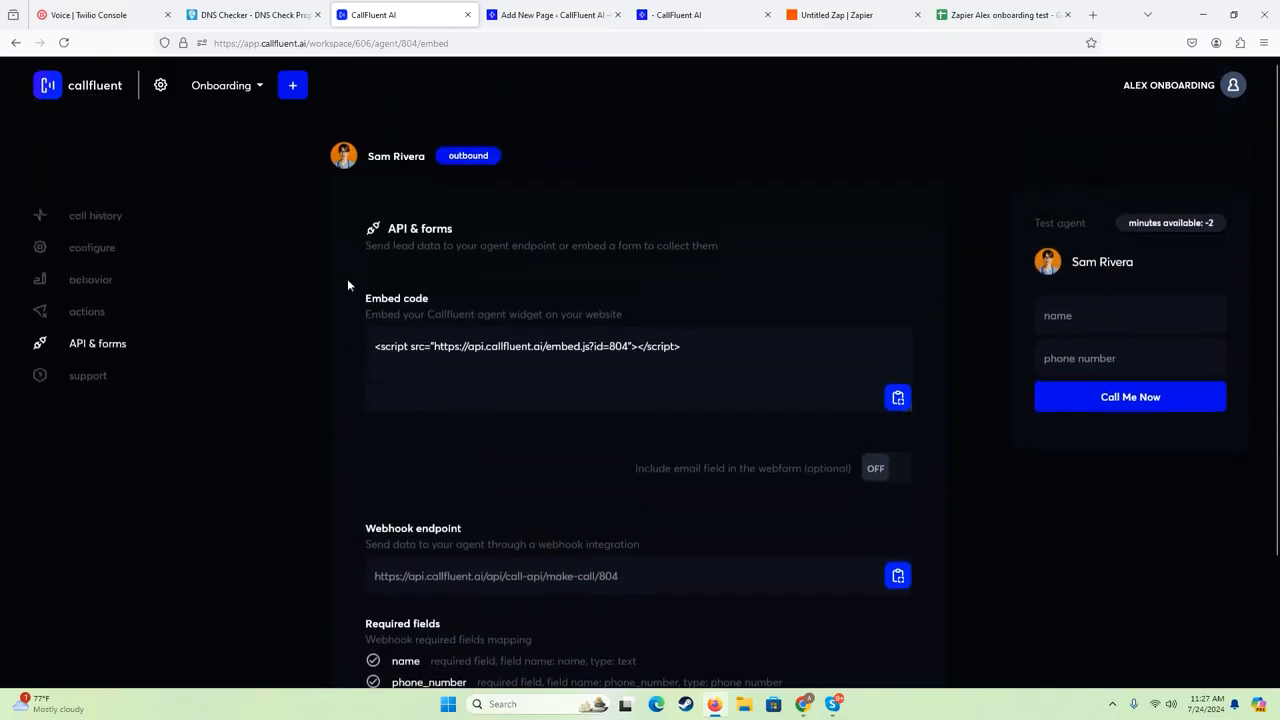
pyautogui.scroll(-2, 362, 414)
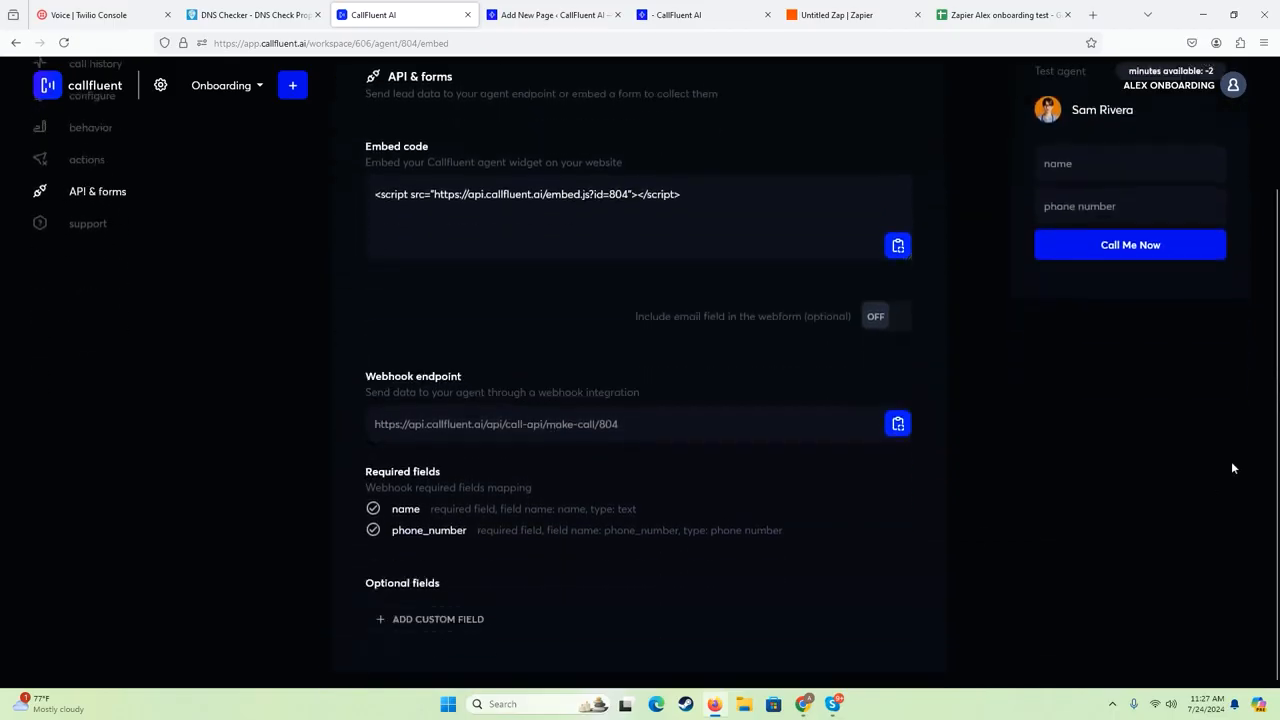